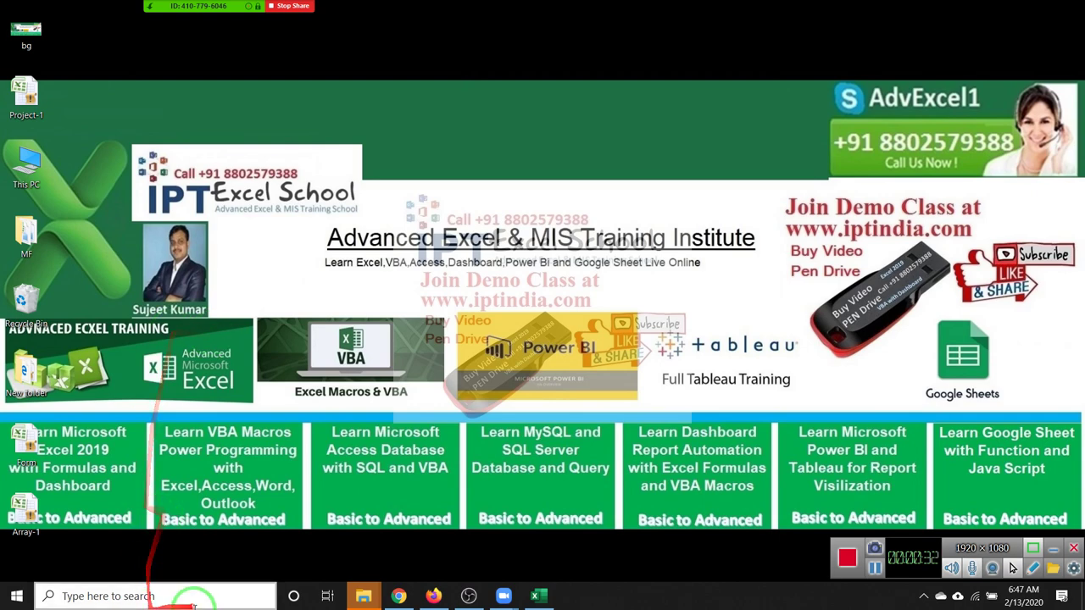
Step: Restore the open Excel workbook window from the taskbar
{"action": "left_click", "coordinate": [536, 593]}
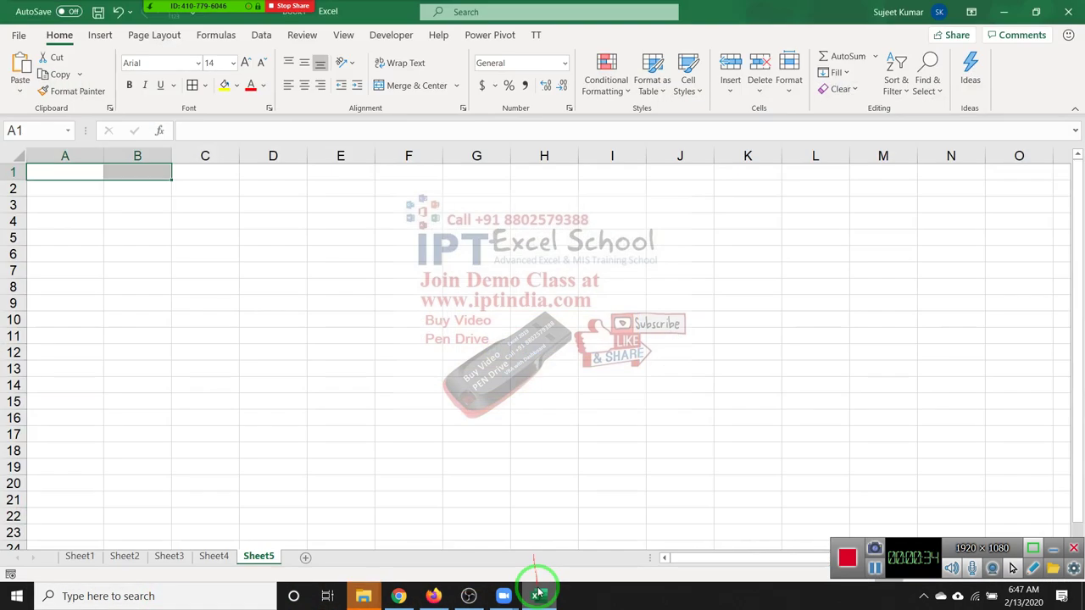
Step: On Sheet1, enter =RANDBETWEEN(10,90) in cell A1
{"action": "left_click", "coordinate": [79, 556]}
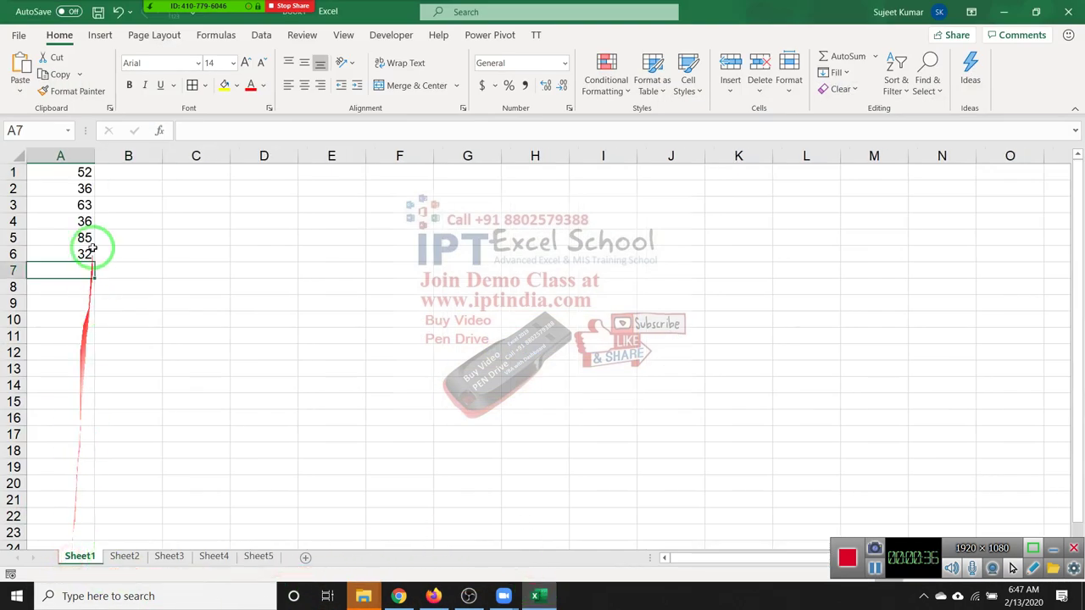
{"action": "left_click", "coordinate": [76, 170]}
{"action": "type", "text": "=ra"}
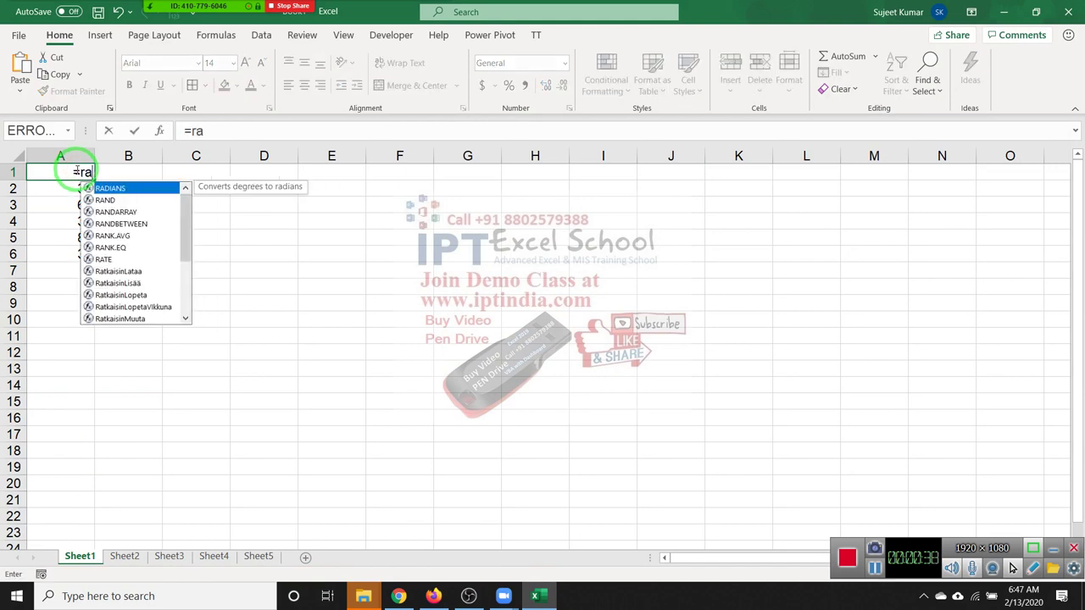
{"action": "key", "text": "Down"}
{"action": "key", "text": "Down"}
{"action": "key", "text": "Down"}
{"action": "key", "text": "Tab"}
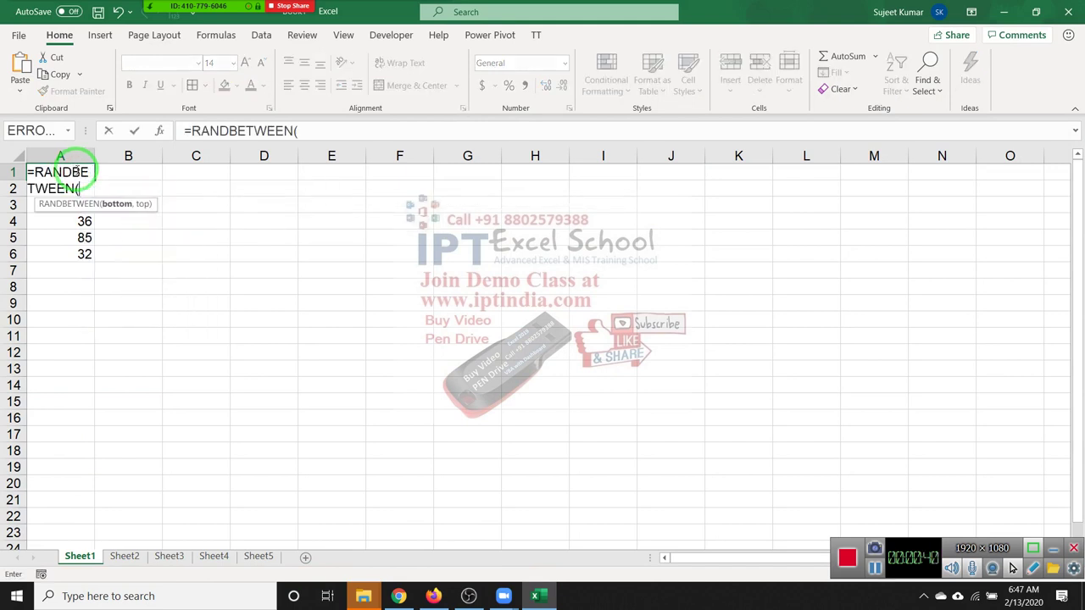
{"action": "type", "text": "10,"}
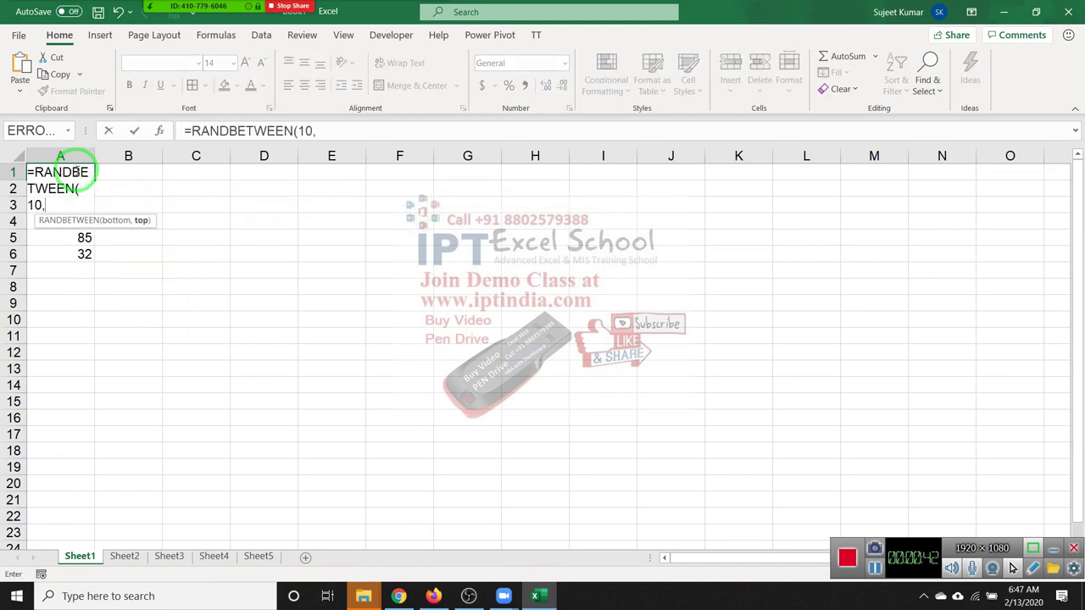
{"action": "type", "text": "90"}
{"action": "key", "text": "ctrl+Return"}
{"action": "key", "text": "Return"}
Step: Select A1:J22 and fill the formula right and down with Ctrl+R and Ctrl+D
{"action": "left_click", "coordinate": [77, 171]}
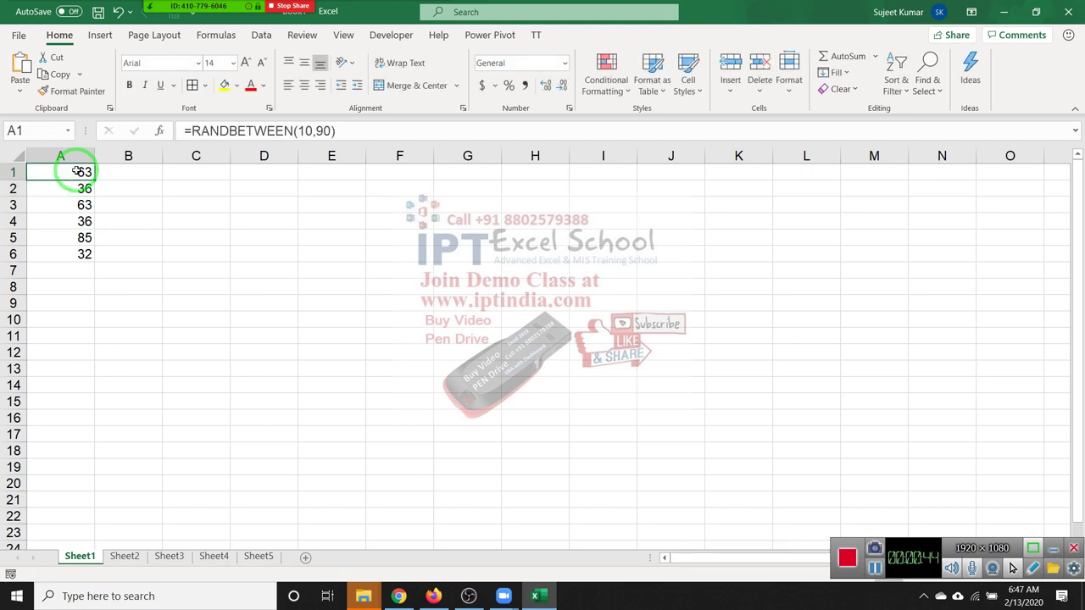
{"action": "key", "text": "shift+Right"}
{"action": "key", "text": "shift+Right"}
{"action": "key", "text": "shift+Right"}
{"action": "key", "text": "shift+Right"}
{"action": "key", "text": "shift+Right"}
{"action": "key", "text": "shift+Right"}
{"action": "key", "text": "shift+Right"}
{"action": "key", "text": "shift+Right"}
{"action": "key", "text": "shift+Right"}
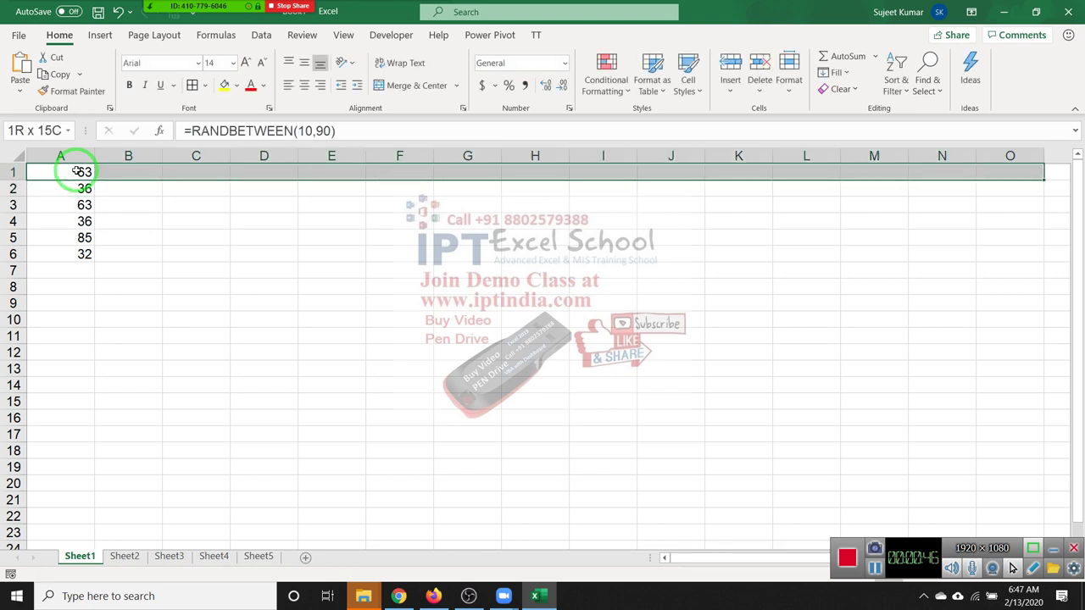
{"action": "key", "text": "shift+Down"}
{"action": "key", "text": "shift+Left"}
{"action": "key", "text": "shift+Left"}
{"action": "key", "text": "shift+Left"}
{"action": "key", "text": "shift+Left"}
{"action": "key", "text": "shift+Left"}
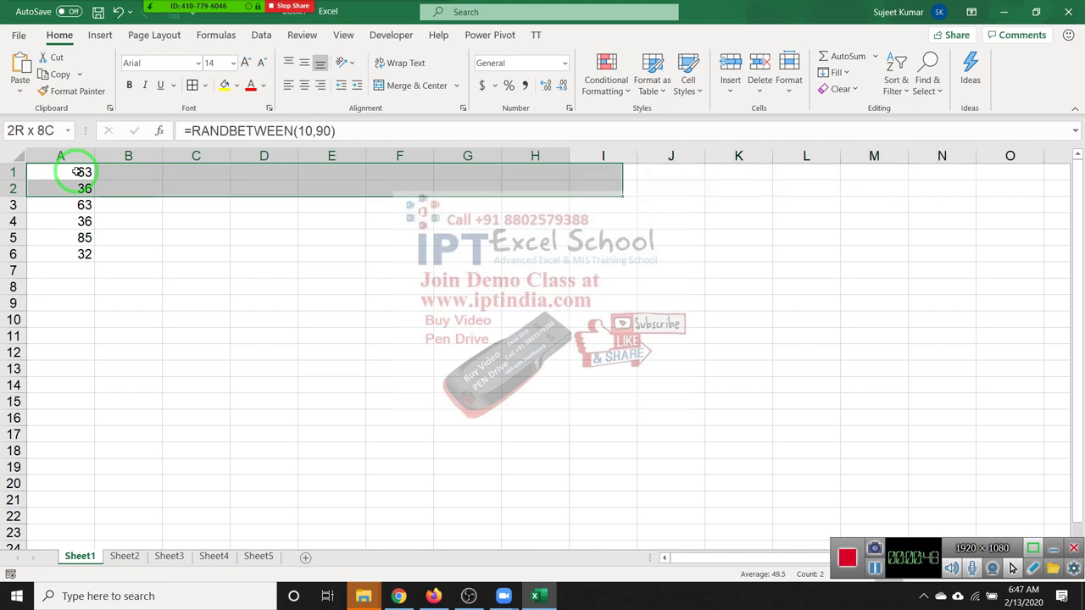
{"action": "key", "text": "shift+Left"}
{"action": "key", "text": "shift+Down"}
{"action": "key", "text": "shift+Down"}
{"action": "key", "text": "shift+Down"}
{"action": "key", "text": "shift+Down"}
{"action": "key", "text": "shift+Down"}
{"action": "key", "text": "shift+Down"}
{"action": "key", "text": "shift+Down"}
{"action": "key", "text": "shift+Right"}
{"action": "key", "text": "shift+Right"}
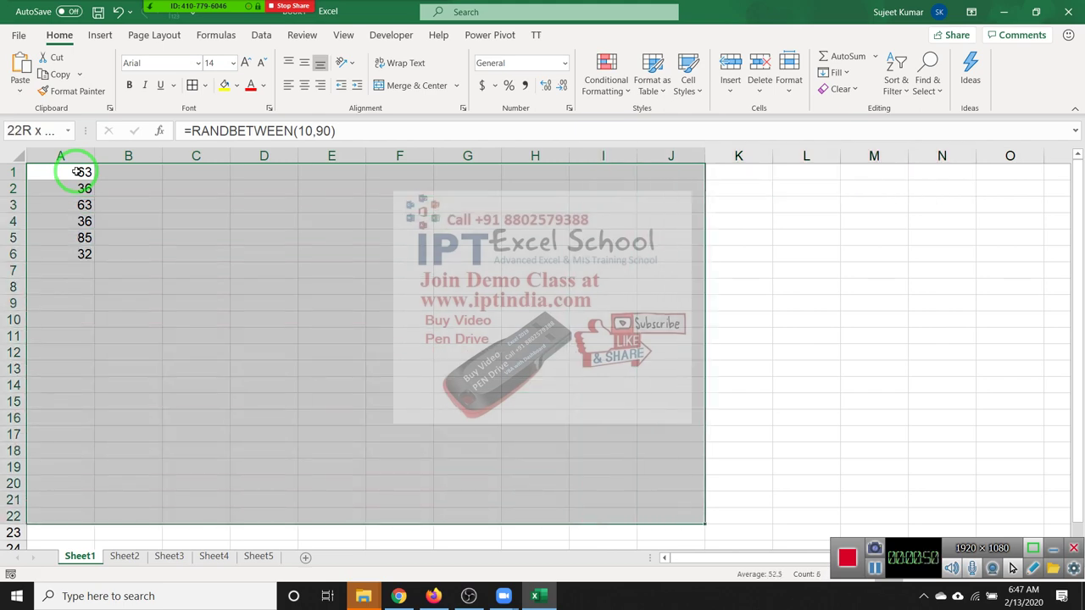
{"action": "key", "text": "ctrl+r"}
{"action": "key", "text": "ctrl+d"}
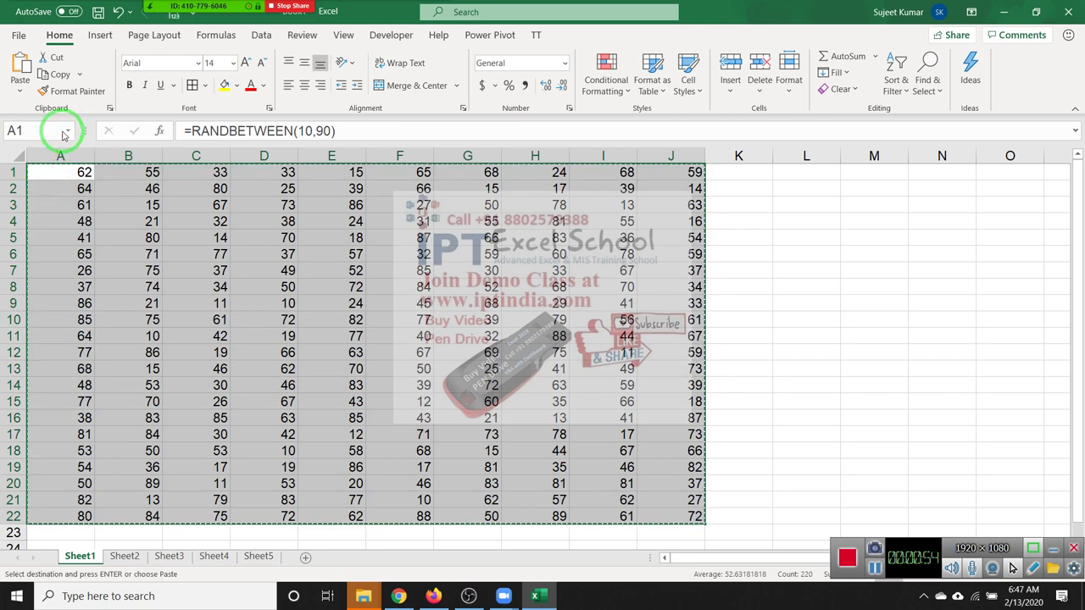
{"action": "left_click_drag", "start_coordinate": [67, 140], "coordinate": [297, 292]}
{"action": "left_click", "coordinate": [301, 293]}
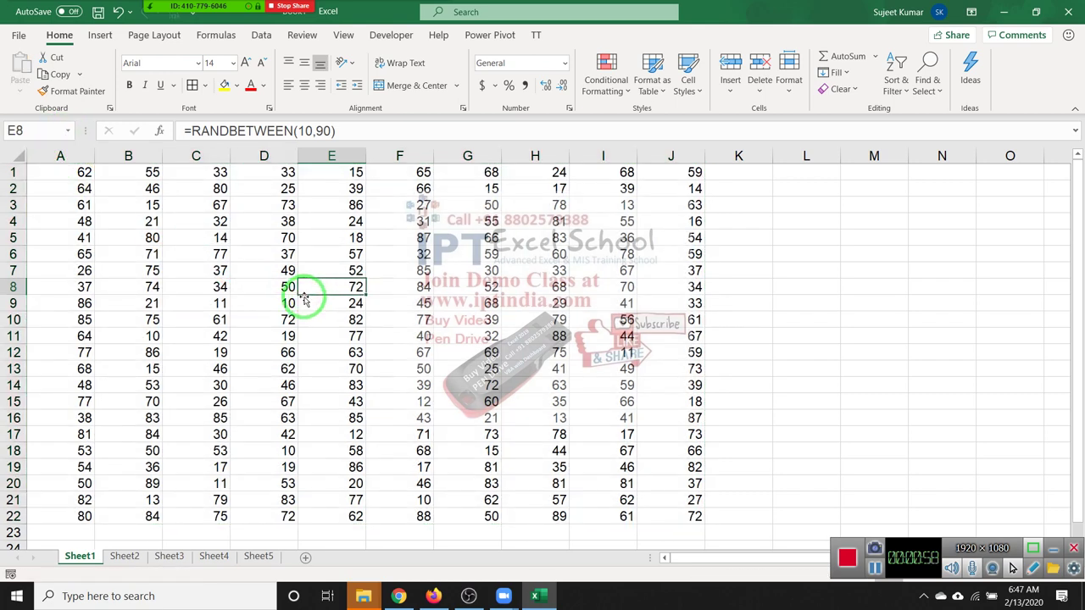
Step: Protect Sheet1 from its tab menu with a password, re-entering it to confirm
{"action": "right_click", "coordinate": [84, 560]}
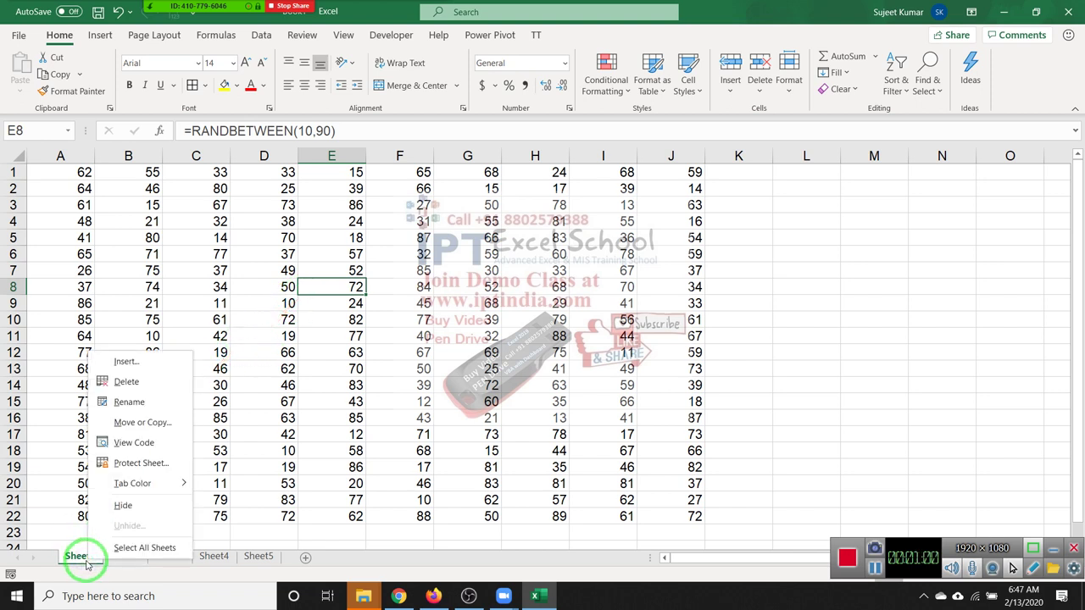
{"action": "left_click", "coordinate": [134, 463]}
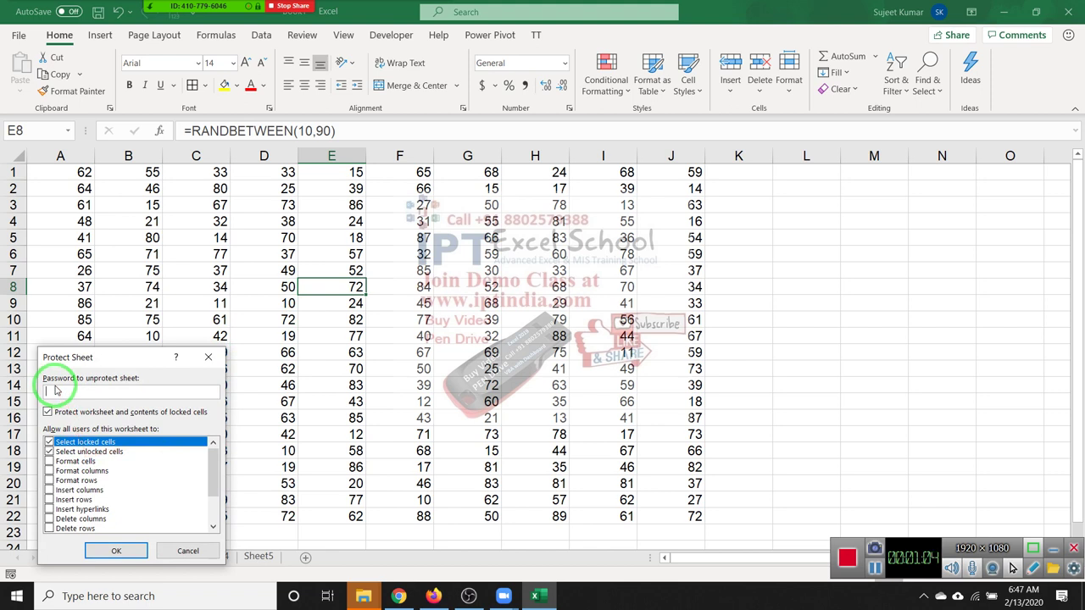
{"action": "key", "text": "Return"}
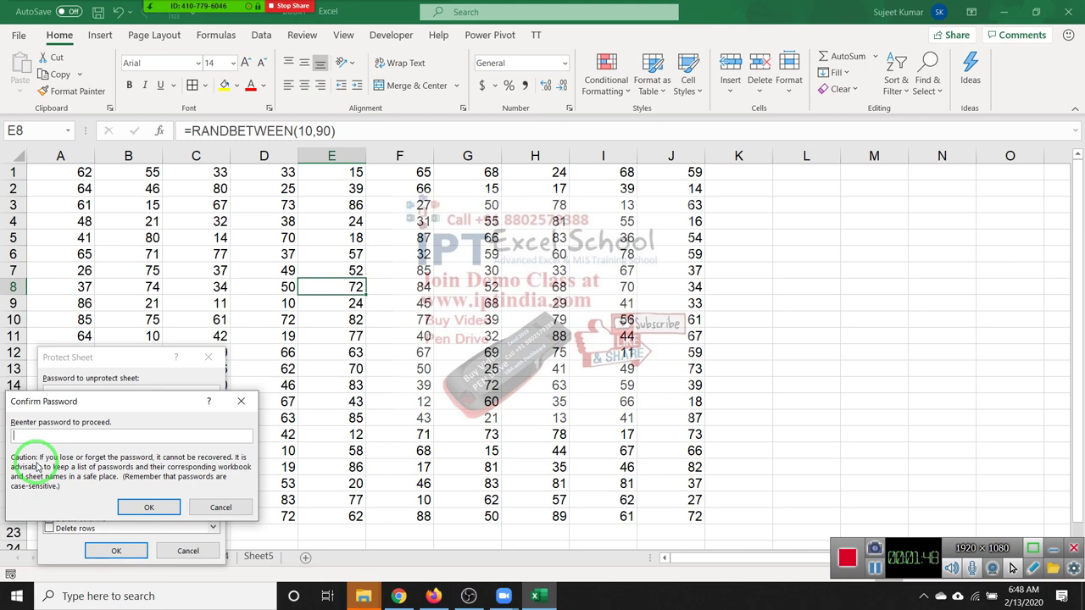
{"action": "key", "text": "Return"}
{"action": "double_click", "coordinate": [218, 354]}
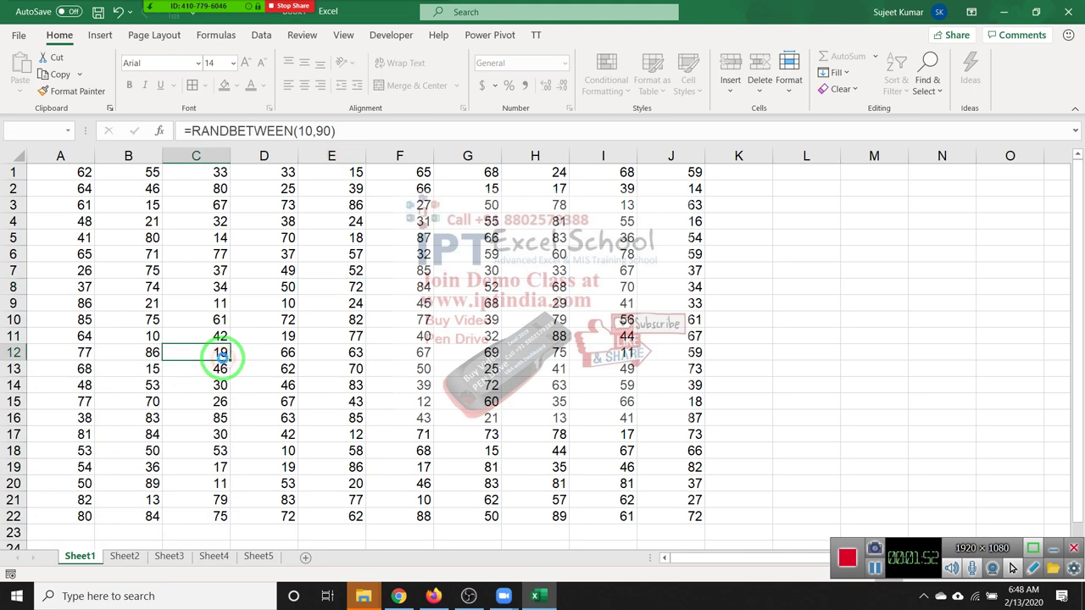
{"action": "left_click", "coordinate": [547, 336]}
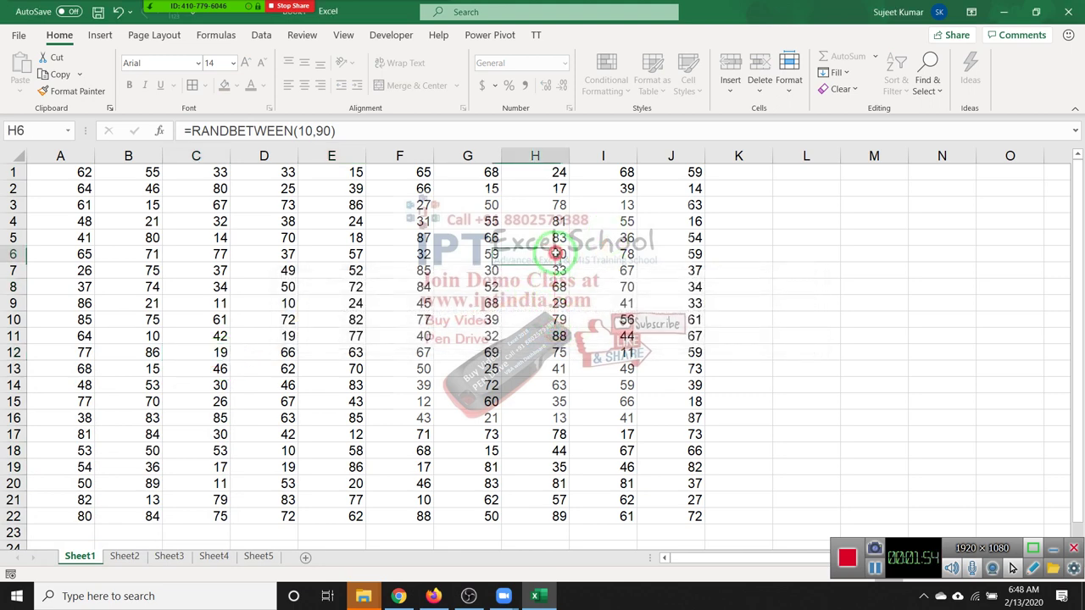
{"action": "double_click", "coordinate": [551, 255]}
{"action": "left_click", "coordinate": [559, 339]}
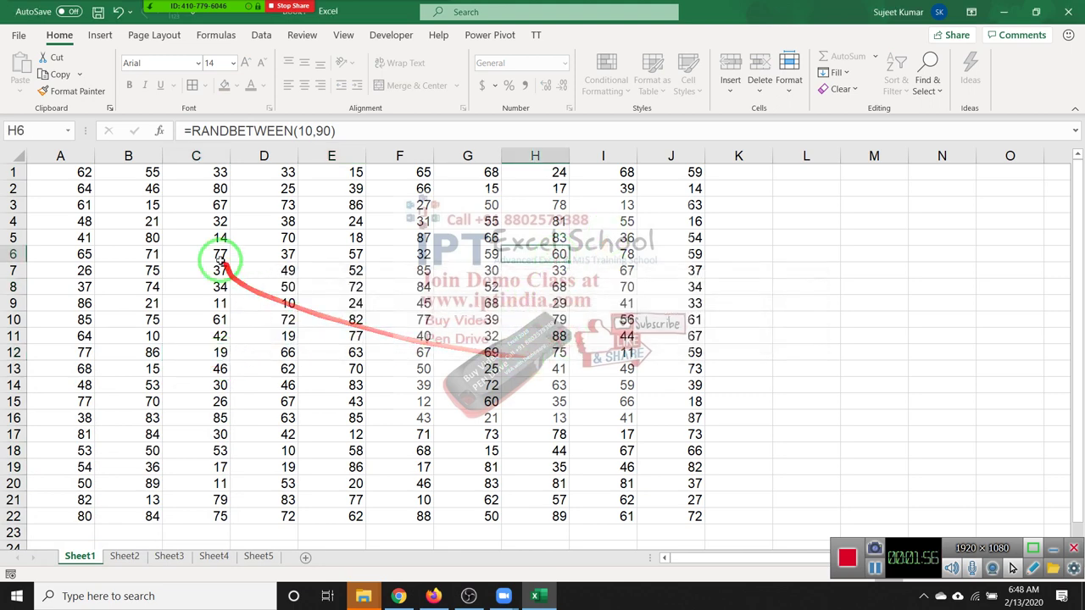
{"action": "left_click_drag", "start_coordinate": [174, 254], "coordinate": [573, 434]}
{"action": "left_click", "coordinate": [399, 401]}
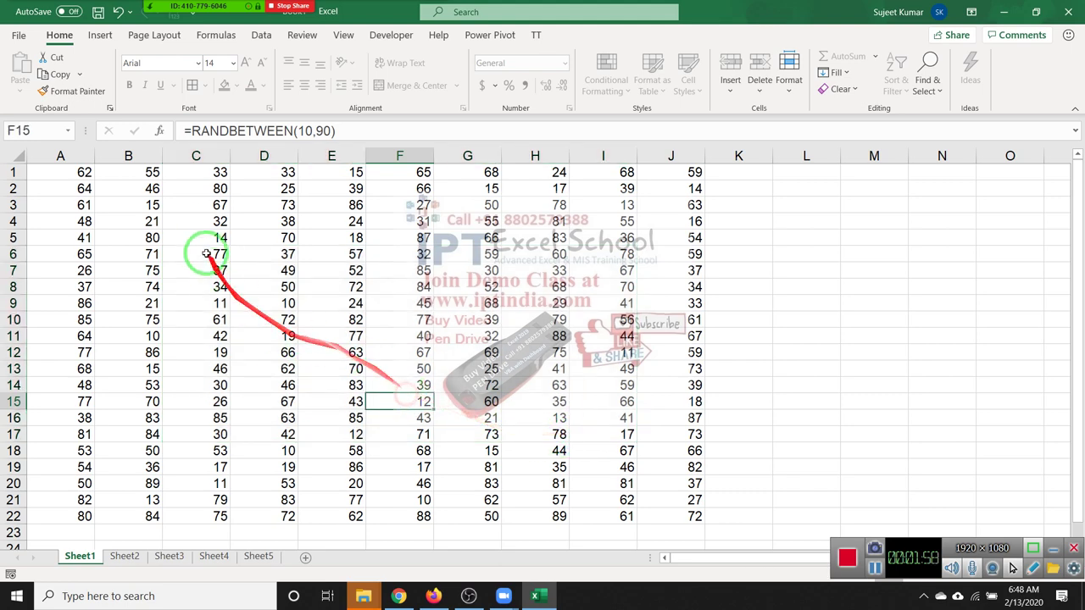
{"action": "left_click_drag", "start_coordinate": [196, 221], "coordinate": [522, 421]}
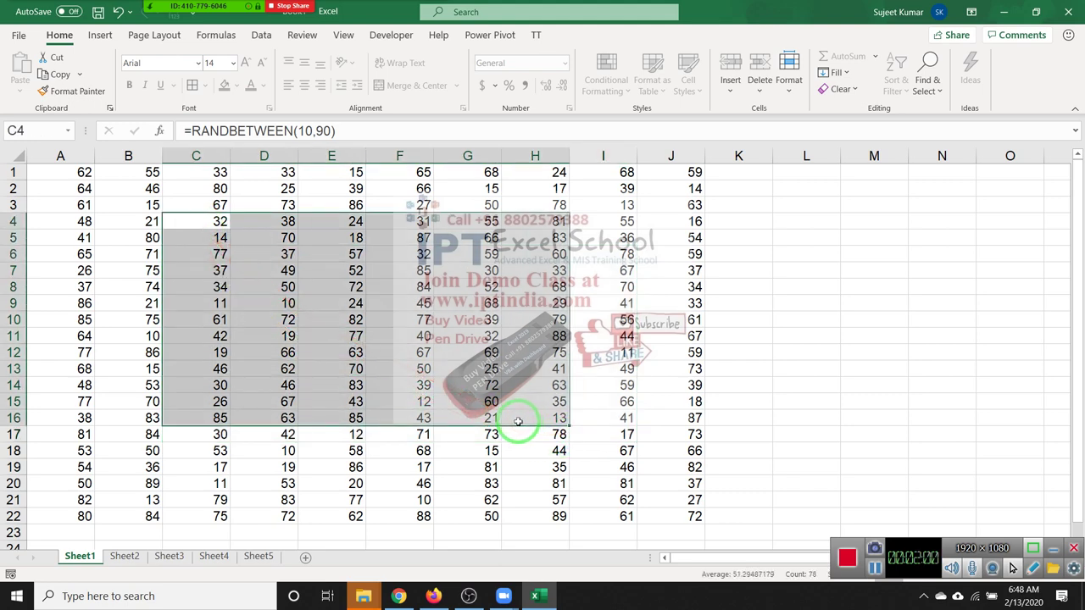
{"action": "key", "text": "ctrl+c"}
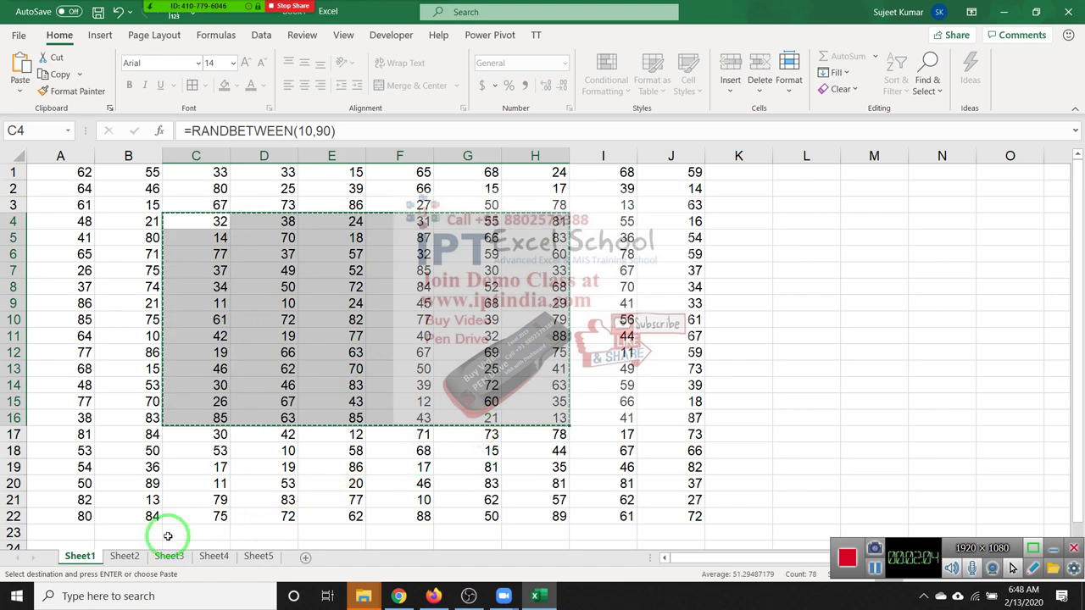
{"action": "key", "text": "Escape"}
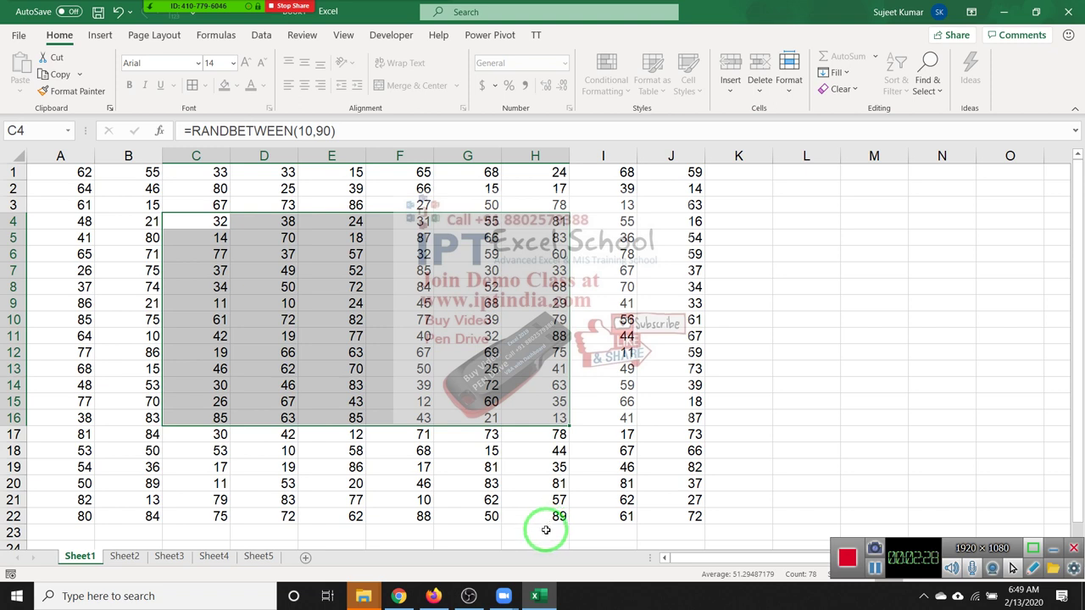
{"action": "left_click", "coordinate": [450, 371]}
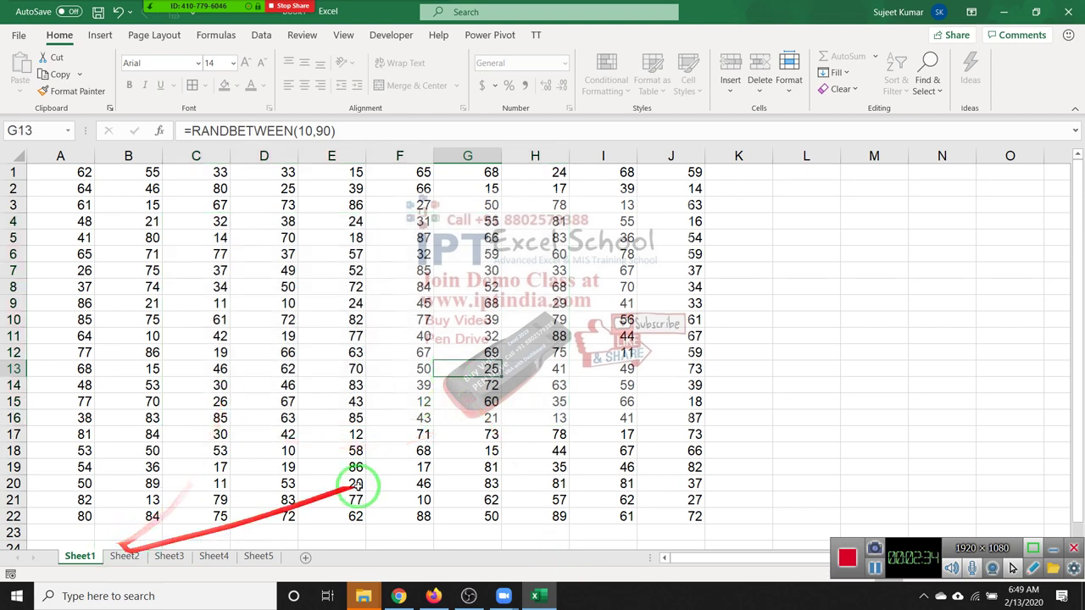
{"action": "left_click_drag", "start_coordinate": [310, 251], "coordinate": [441, 320]}
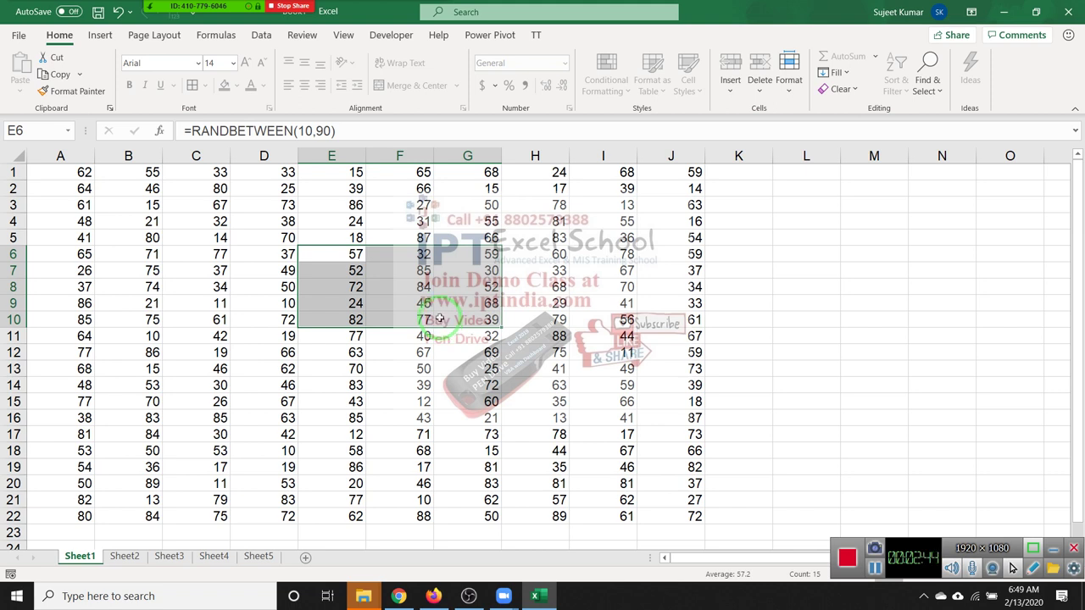
{"action": "left_click", "coordinate": [760, 287]}
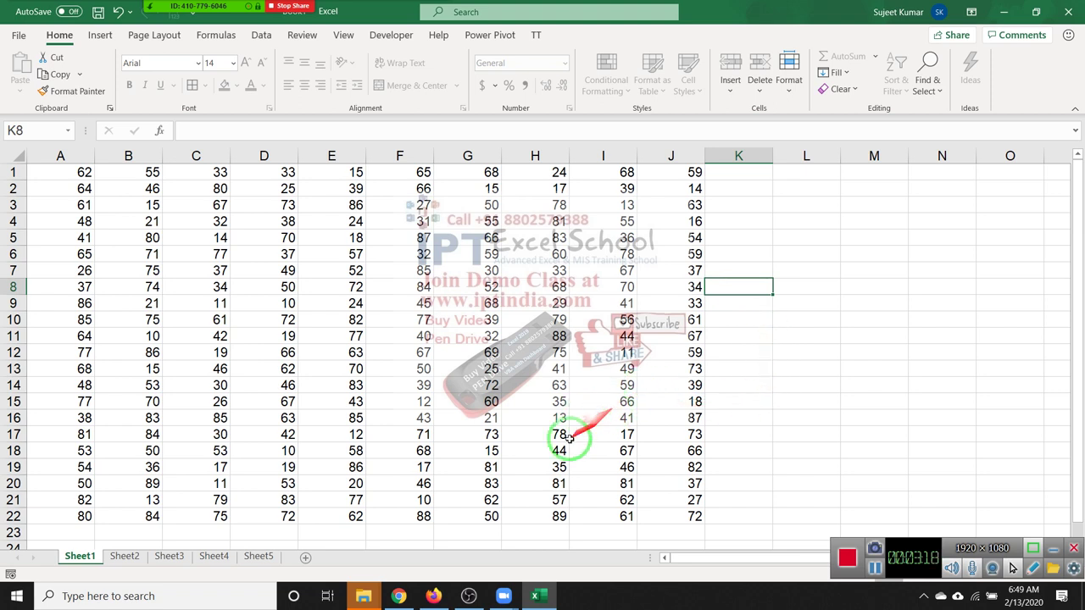
{"action": "mouse_move", "coordinate": [216, 536]}
{"action": "left_mouse_down"}
{"action": "mouse_move", "coordinate": [787, 406]}
{"action": "mouse_move", "coordinate": [227, 564]}
{"action": "left_mouse_up"}
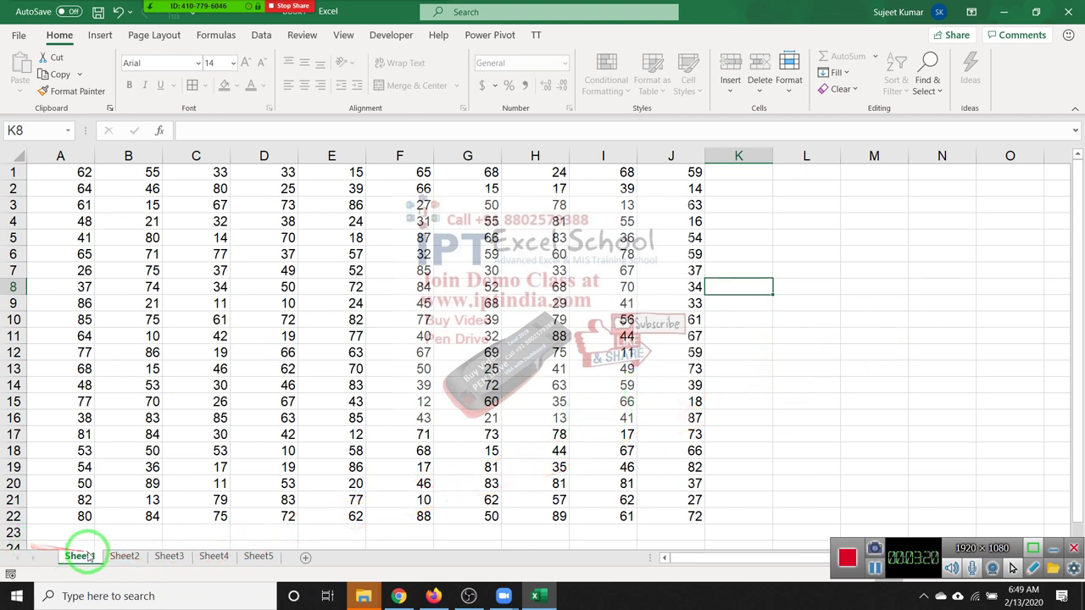
Step: Remove the existing password protection from Sheet1
{"action": "right_click", "coordinate": [80, 556]}
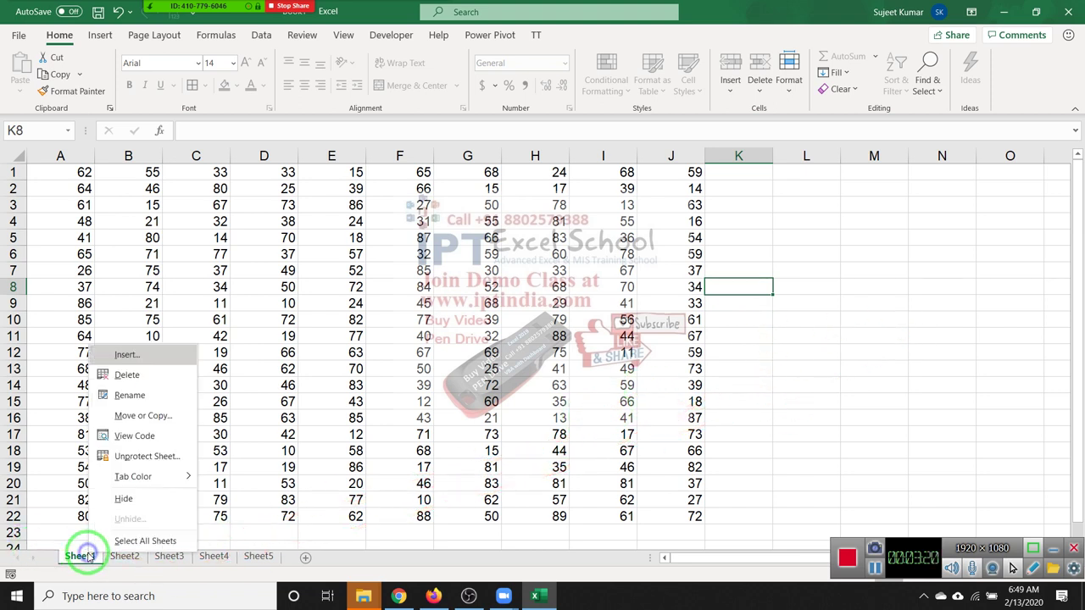
{"action": "left_click", "coordinate": [140, 456]}
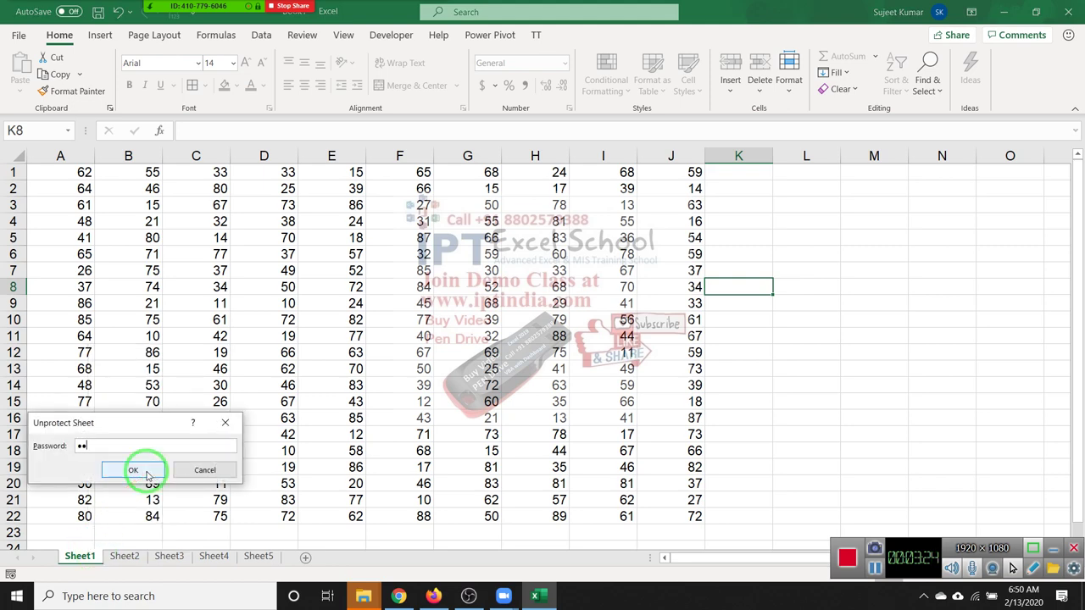
{"action": "left_click", "coordinate": [133, 470]}
Step: Reopen Protect Sheet for Sheet1 and allow selecting unlocked cells
{"action": "right_click", "coordinate": [76, 556]}
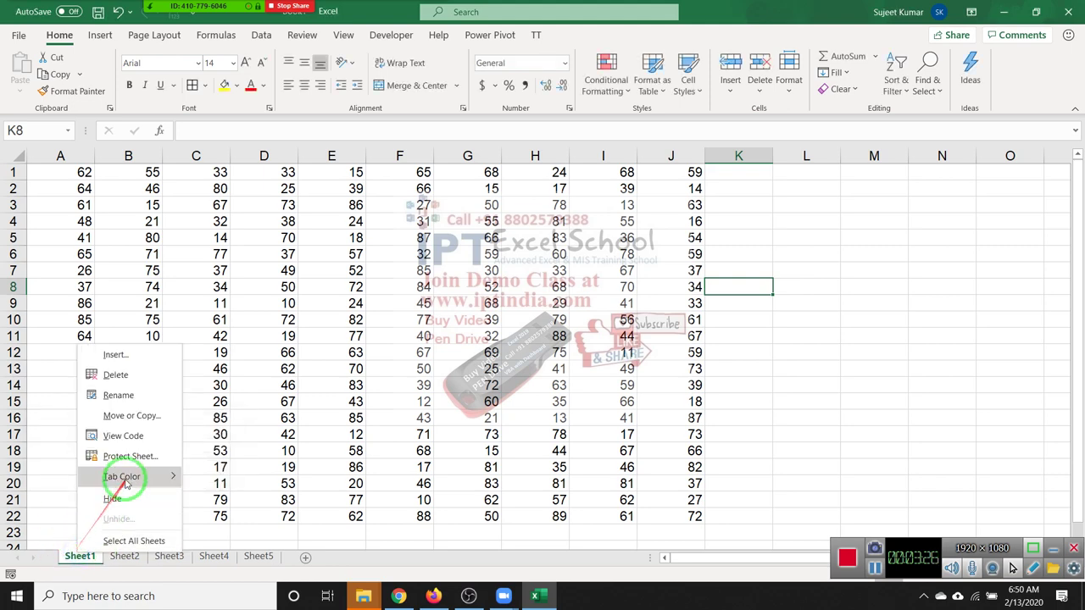
{"action": "left_click", "coordinate": [128, 456]}
{"action": "left_click_drag", "start_coordinate": [146, 355], "coordinate": [340, 248]}
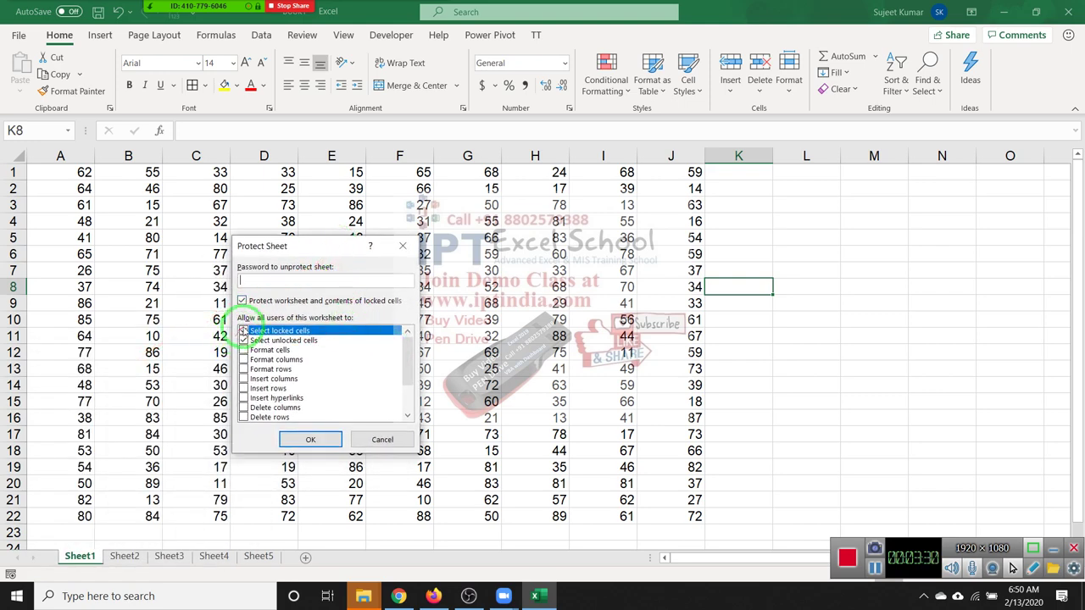
{"action": "left_click", "coordinate": [169, 12]}
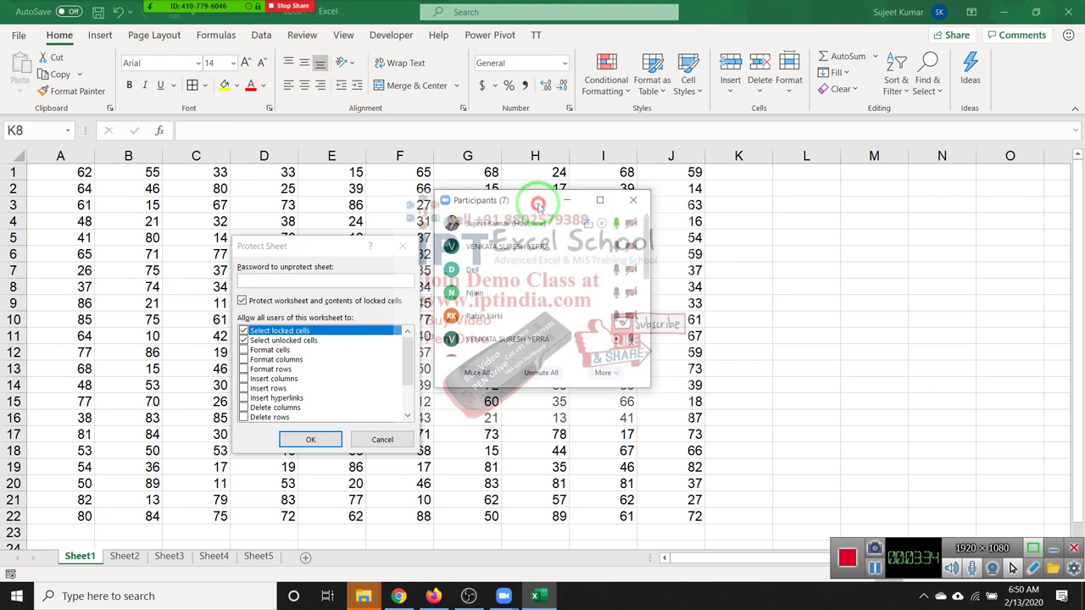
{"action": "left_click_drag", "start_coordinate": [539, 206], "coordinate": [617, 168]}
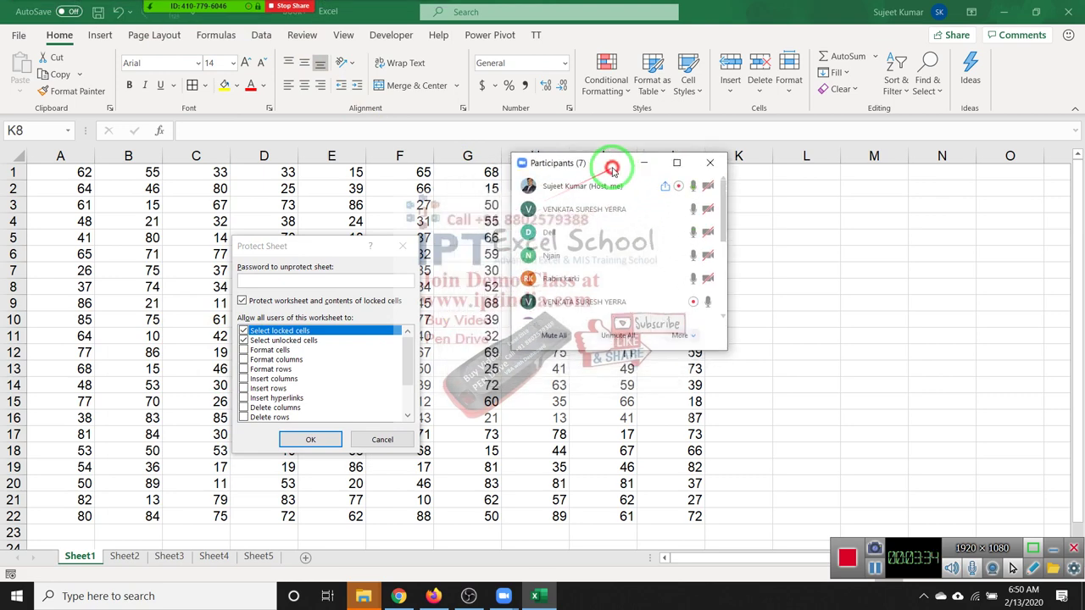
{"action": "left_click", "coordinate": [243, 340]}
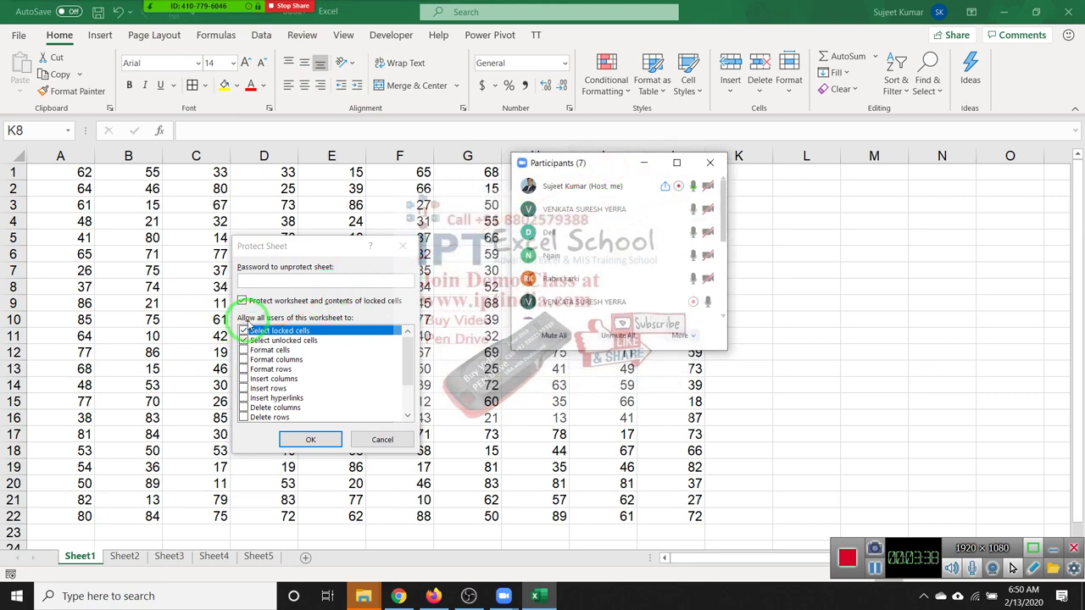
Step: Close the meeting participants window, also allow Format cells, and confirm the protection
{"action": "left_click", "coordinate": [722, 242]}
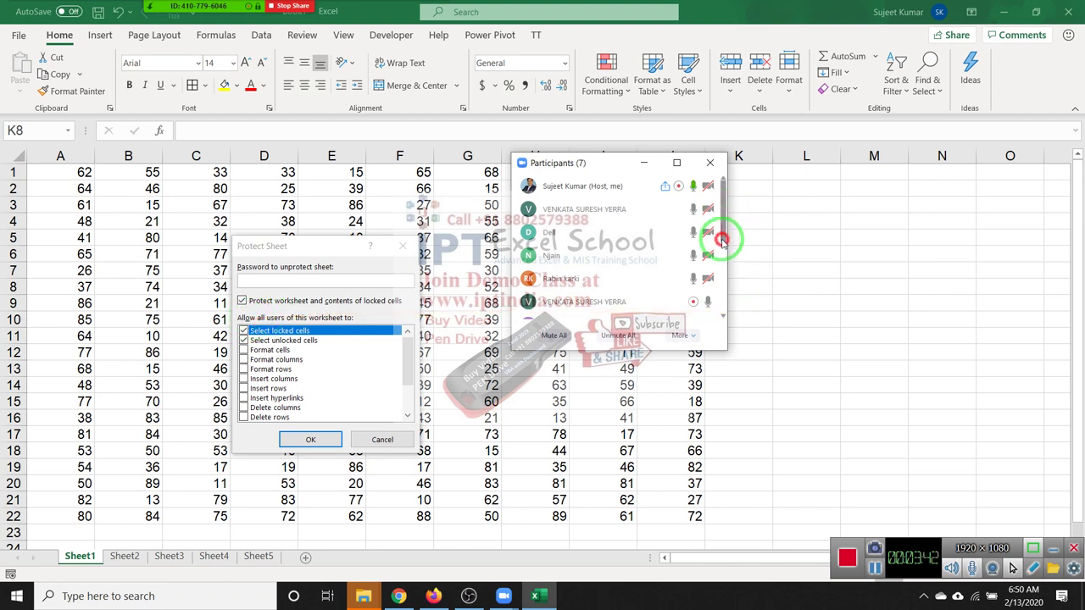
{"action": "left_click_drag", "start_coordinate": [722, 241], "coordinate": [722, 220]}
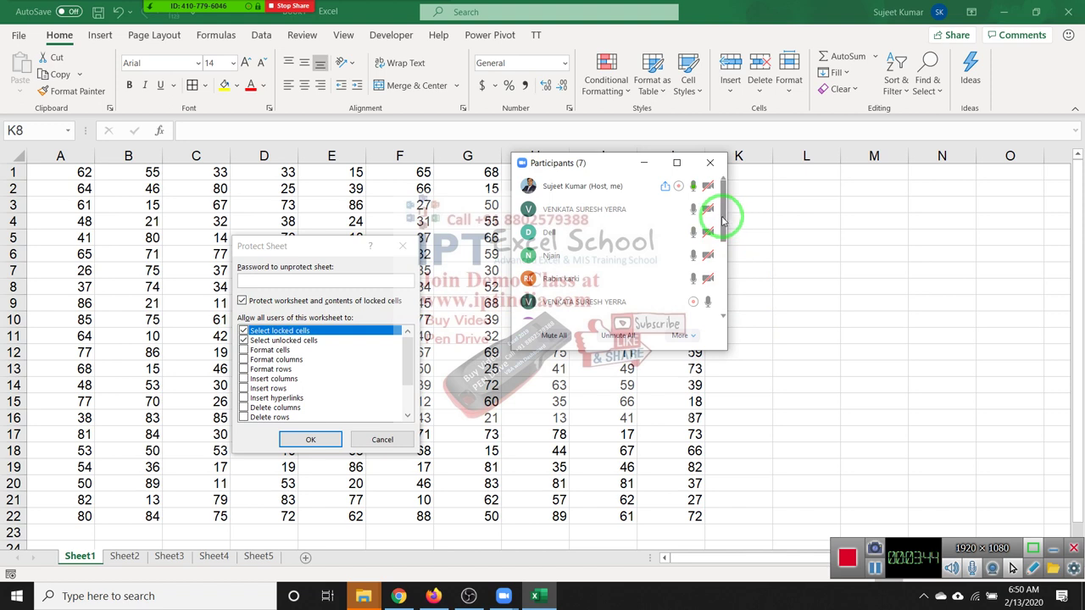
{"action": "left_click", "coordinate": [722, 261]}
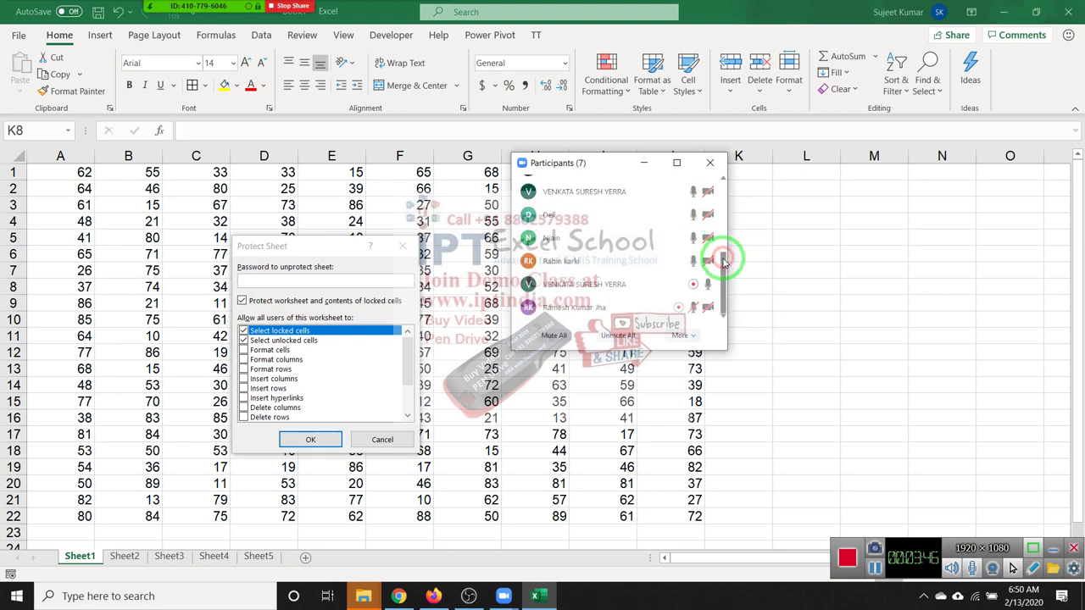
{"action": "left_click_drag", "start_coordinate": [727, 258], "coordinate": [734, 199]}
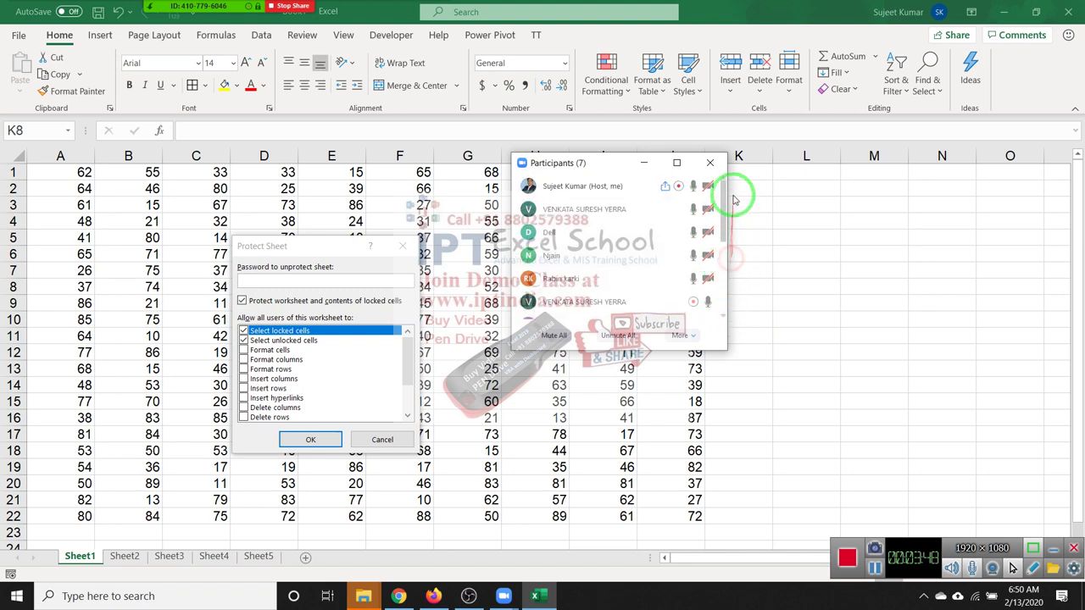
{"action": "left_click", "coordinate": [710, 163]}
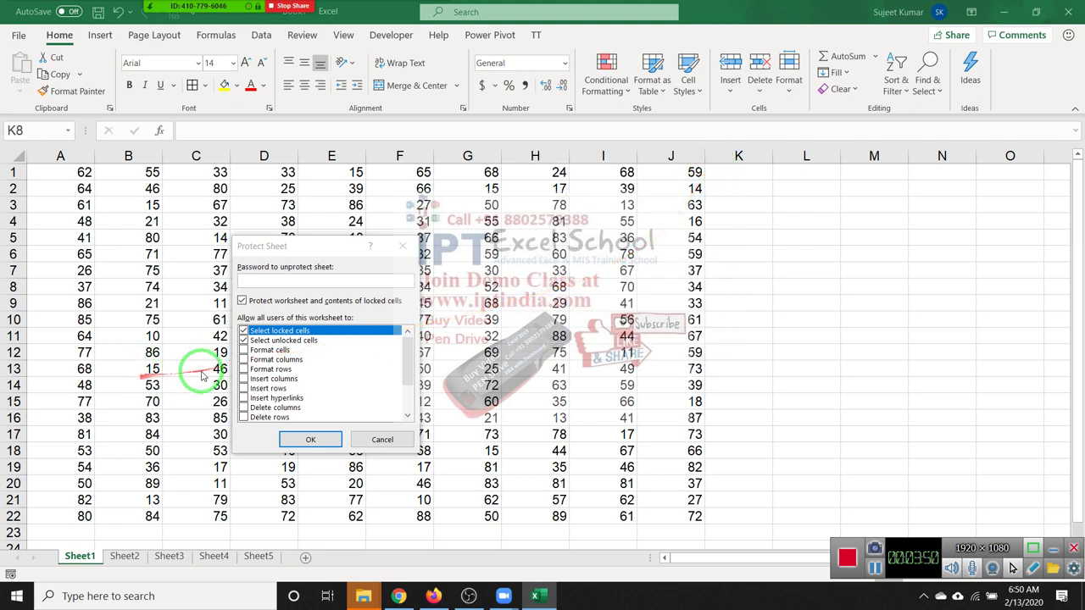
{"action": "left_click", "coordinate": [244, 360]}
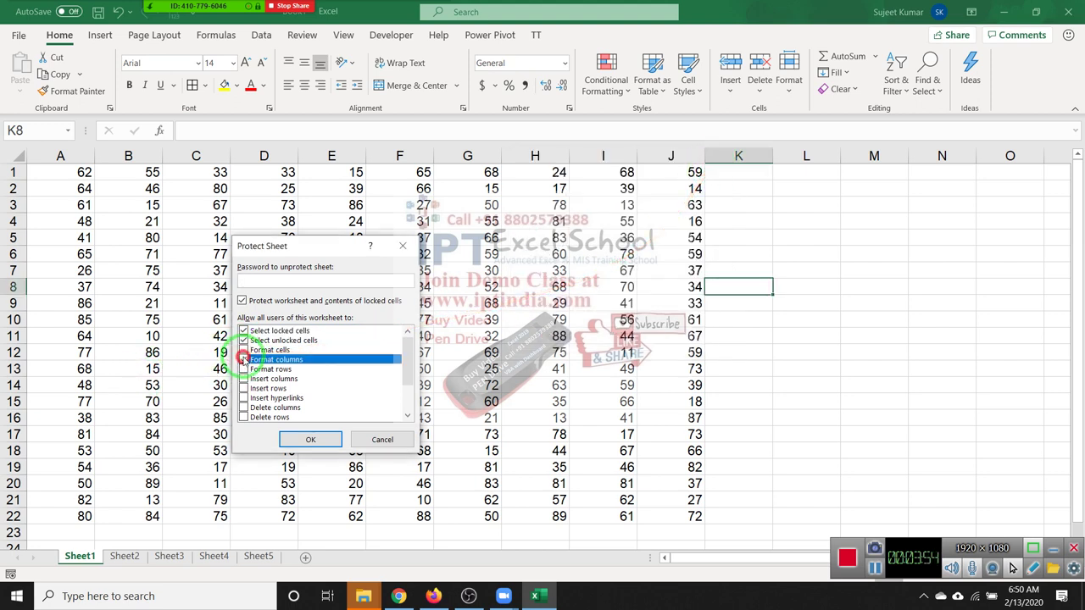
{"action": "left_click", "coordinate": [243, 349]}
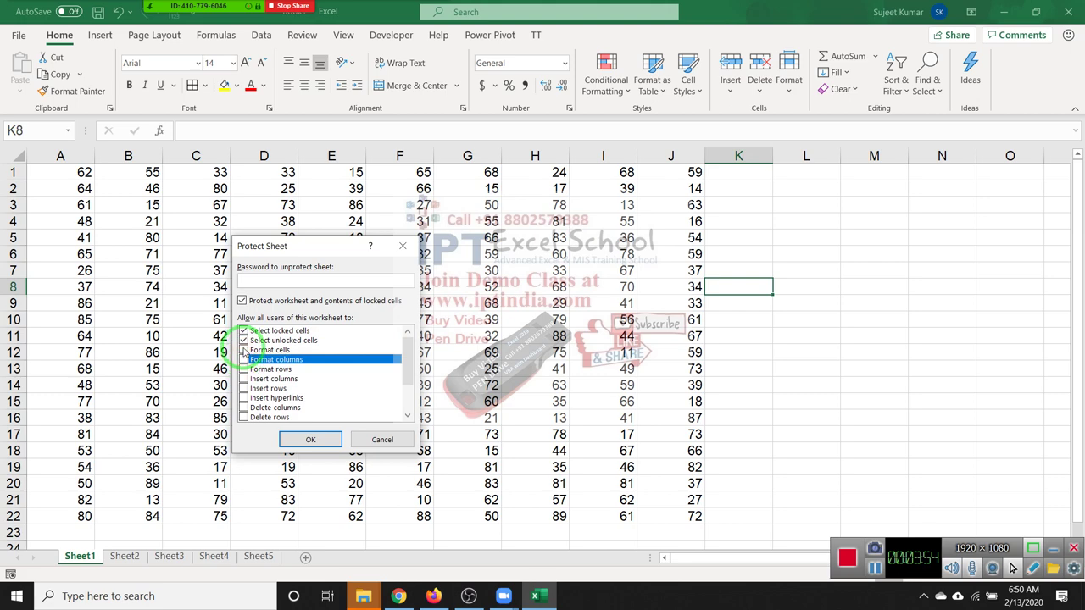
{"action": "left_click", "coordinate": [311, 440]}
Step: Fill C7:G14 yellow to test formatting on the protected sheet, then undo it
{"action": "left_click_drag", "start_coordinate": [206, 271], "coordinate": [449, 386]}
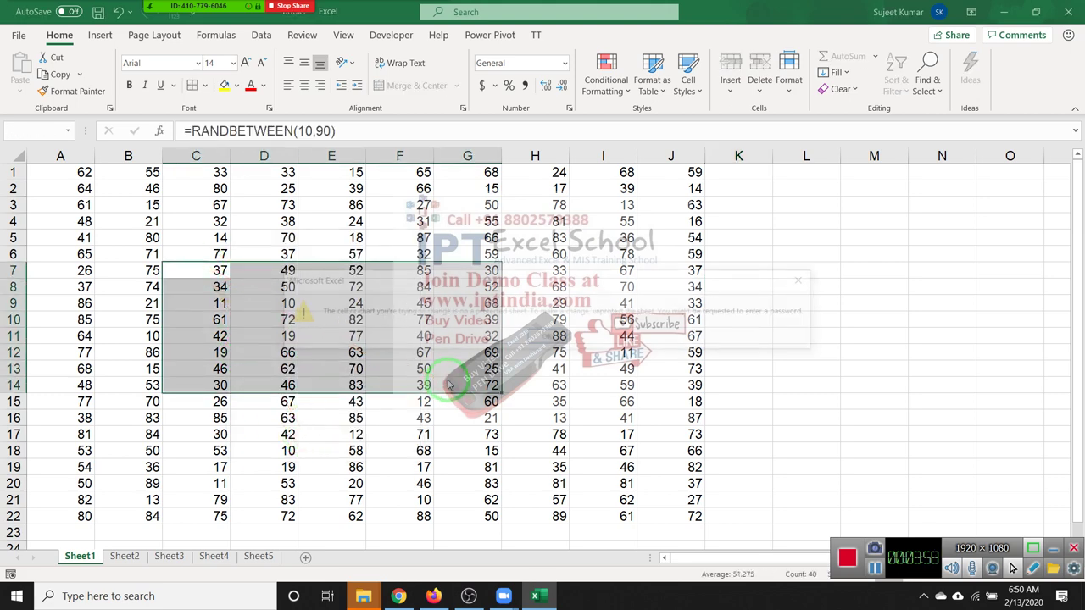
{"action": "key", "text": "Return"}
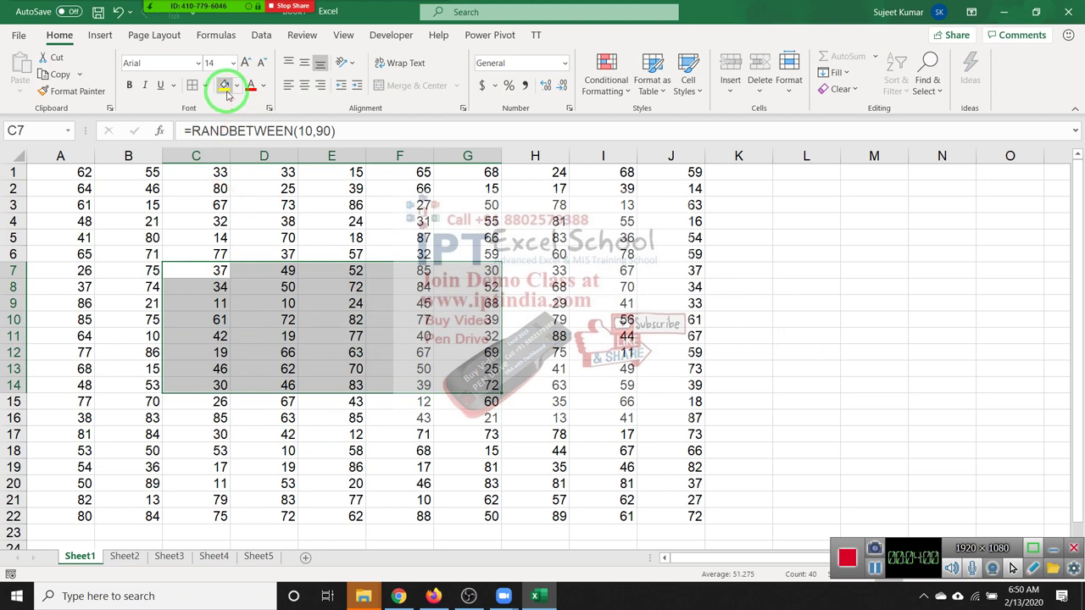
{"action": "left_click", "coordinate": [224, 85]}
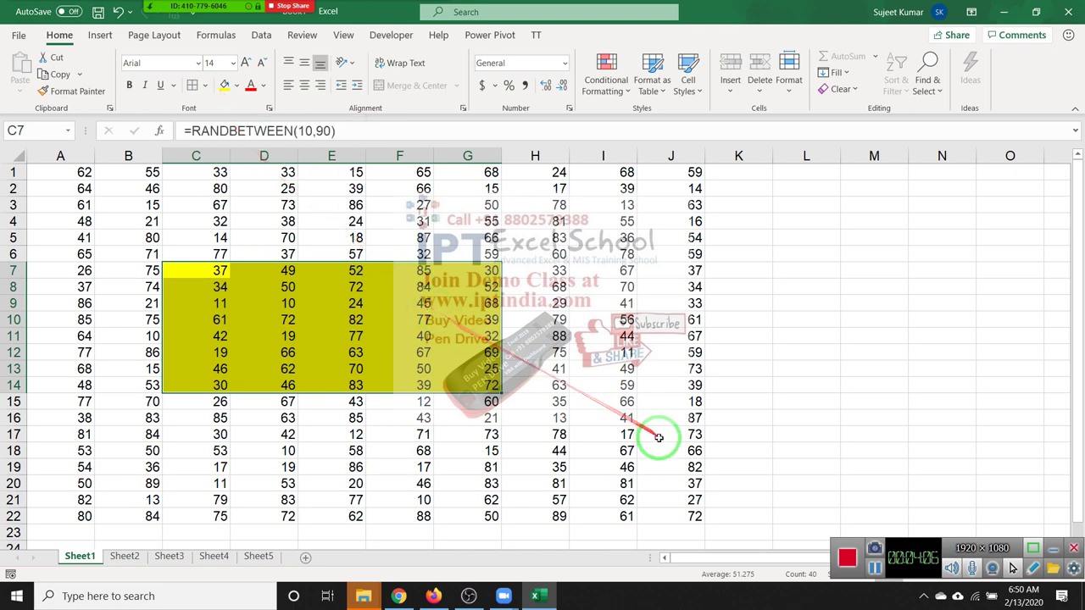
{"action": "key", "text": "ctrl+z"}
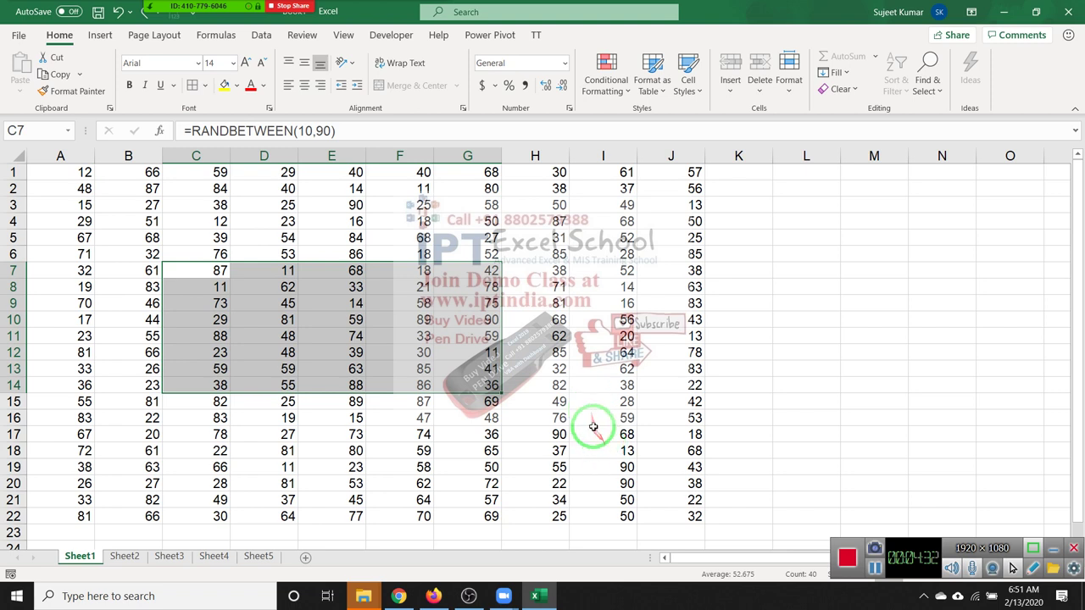
Step: Deselect the range, move to E4, and bring up Sheet1's tab menu to unprotect it
{"action": "left_click", "coordinate": [534, 370]}
{"action": "left_click", "coordinate": [348, 303]}
{"action": "left_click", "coordinate": [343, 221]}
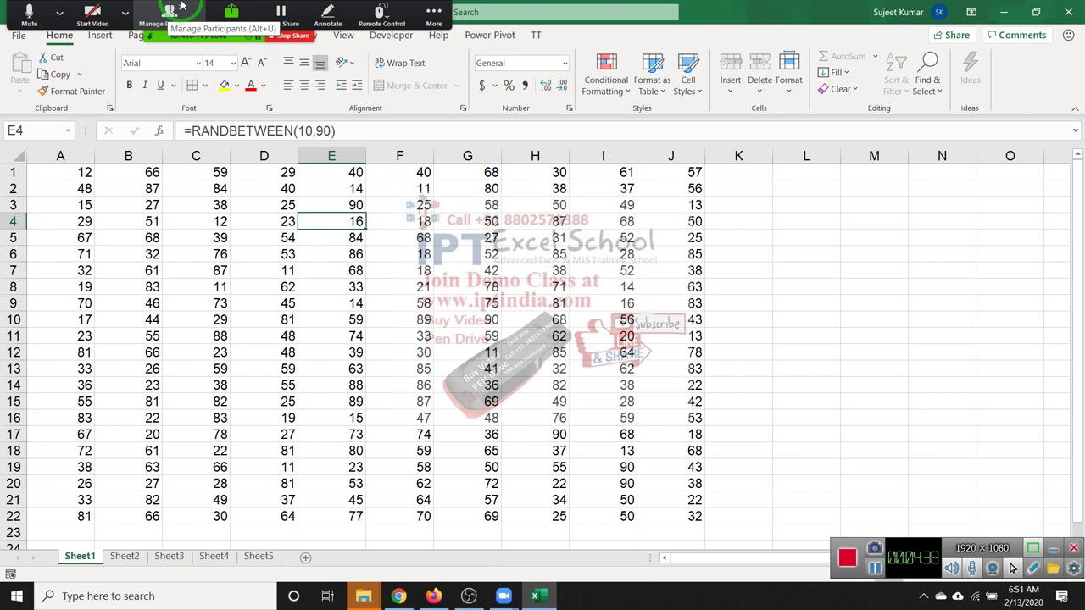
{"action": "right_click", "coordinate": [82, 556]}
Step: Unprotect Sheet1, then re-protect it without a password, unticking select locked/unlocked cells and Format cells
{"action": "left_click_drag", "start_coordinate": [138, 466], "coordinate": [88, 546]}
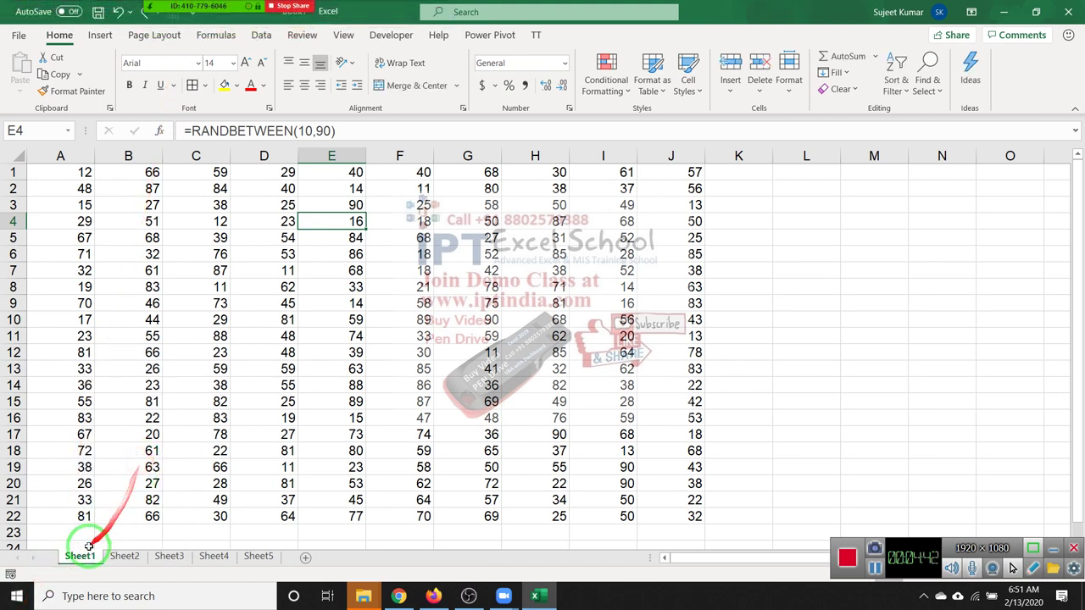
{"action": "right_click", "coordinate": [85, 551]}
{"action": "left_click", "coordinate": [127, 452]}
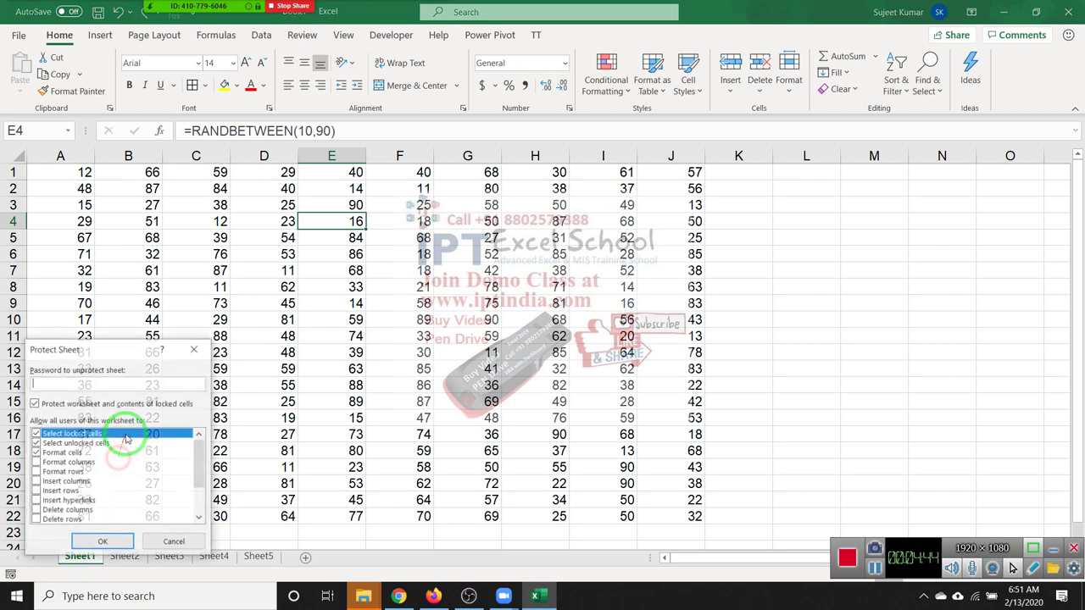
{"action": "left_click_drag", "start_coordinate": [106, 349], "coordinate": [241, 310]}
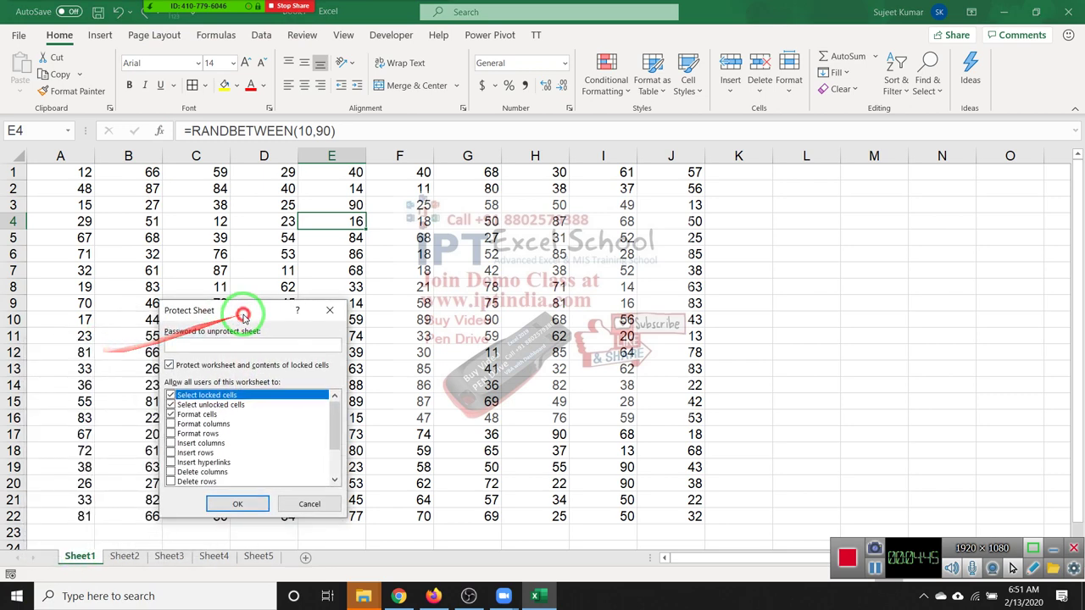
{"action": "left_click", "coordinate": [171, 414]}
{"action": "left_click", "coordinate": [170, 395]}
{"action": "left_click", "coordinate": [171, 404]}
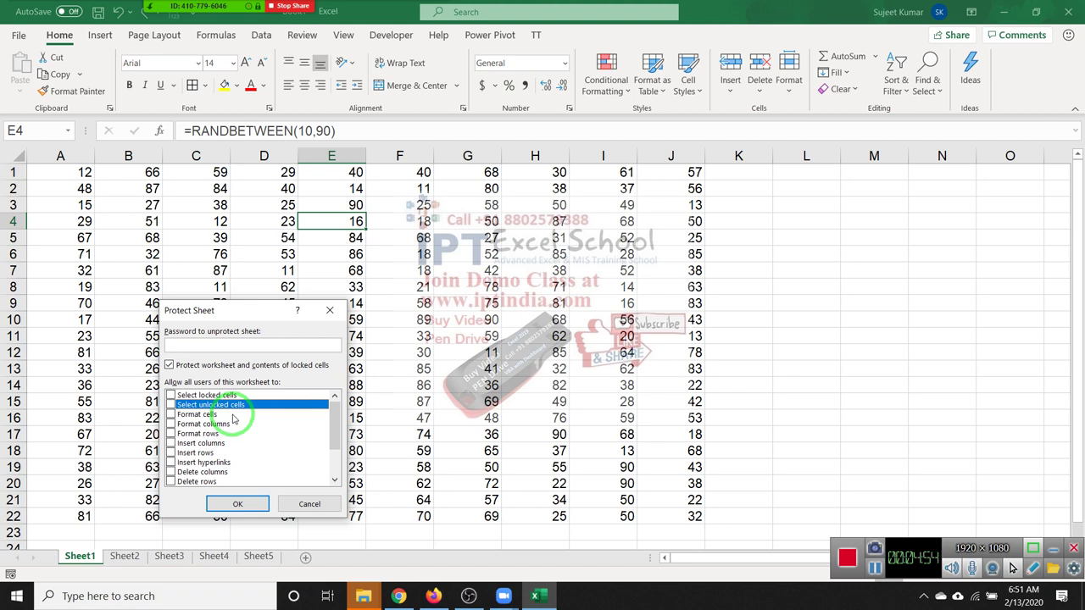
{"action": "left_click", "coordinate": [180, 346]}
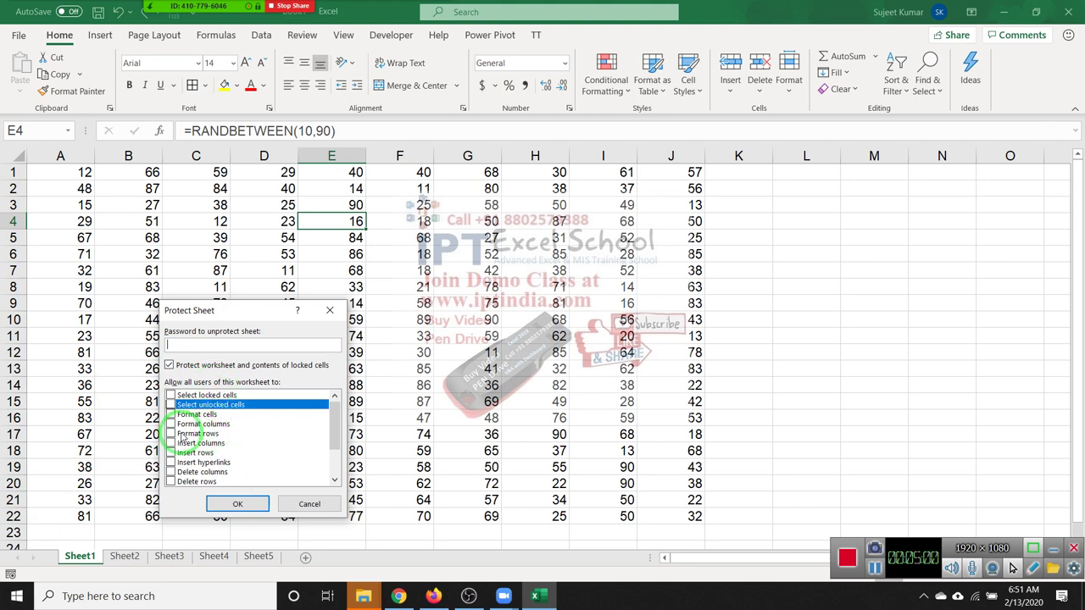
{"action": "left_click", "coordinate": [239, 504]}
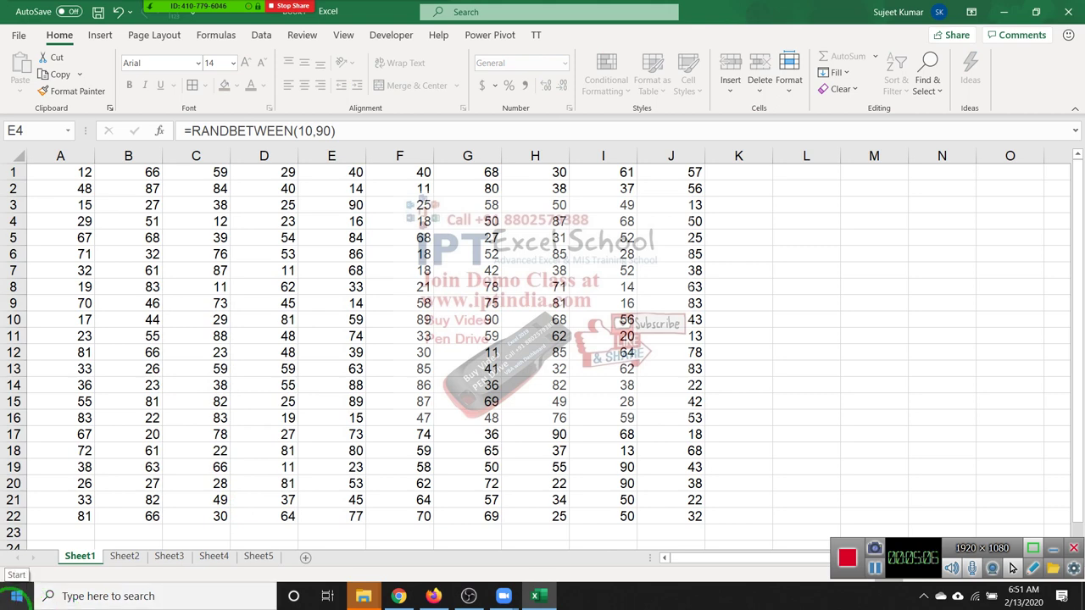
Step: Double-click a cell on protected Sheet1 to trigger the warning, then switch to File Explorer
{"action": "right_click", "coordinate": [4, 601]}
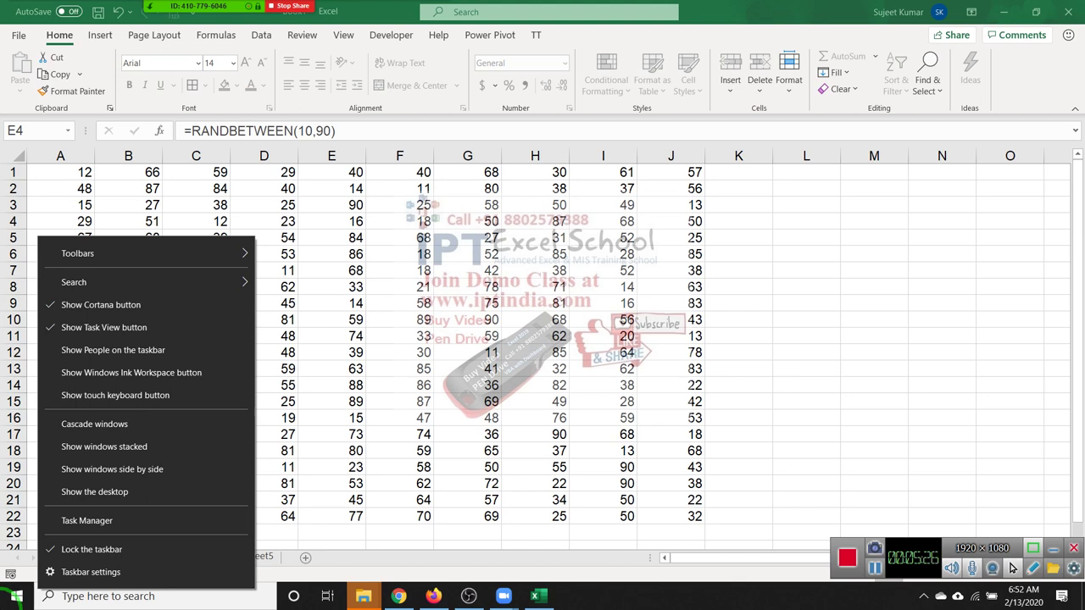
{"action": "left_click", "coordinate": [496, 424]}
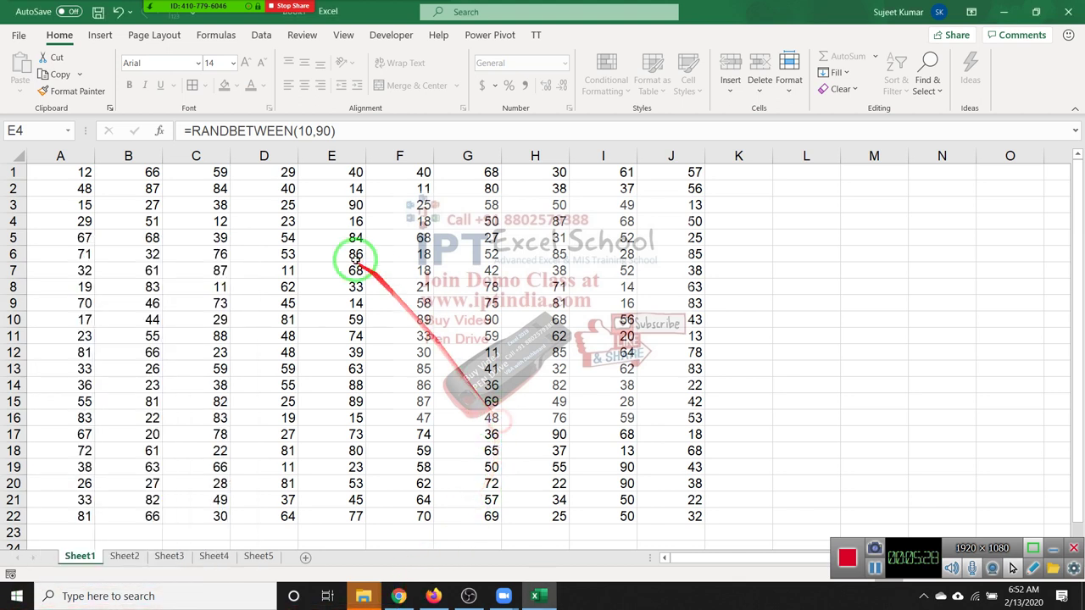
{"action": "double_click", "coordinate": [585, 296]}
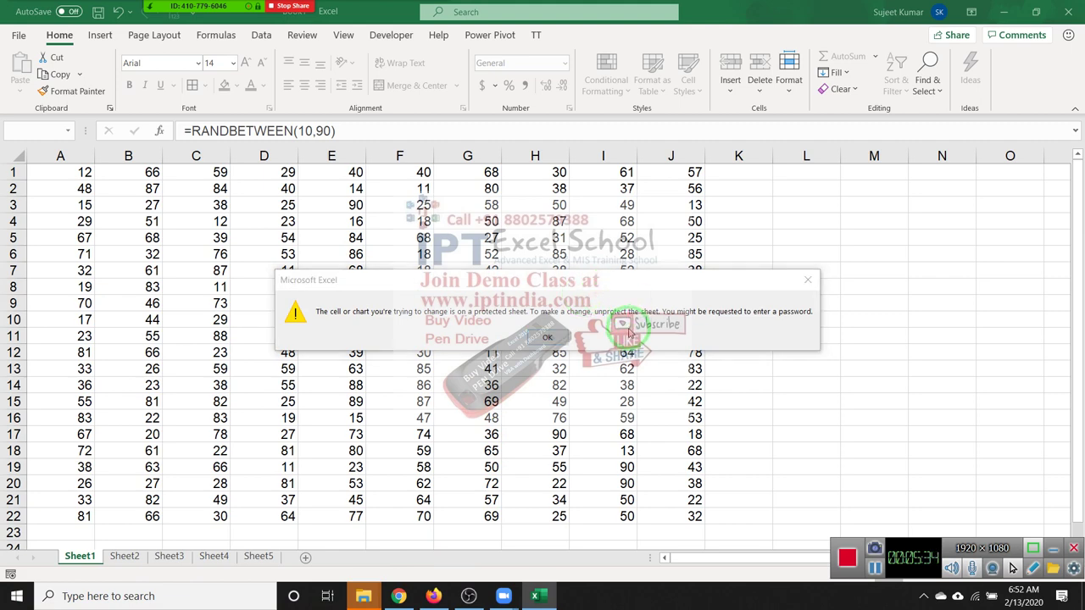
{"action": "key", "text": "alt+Tab"}
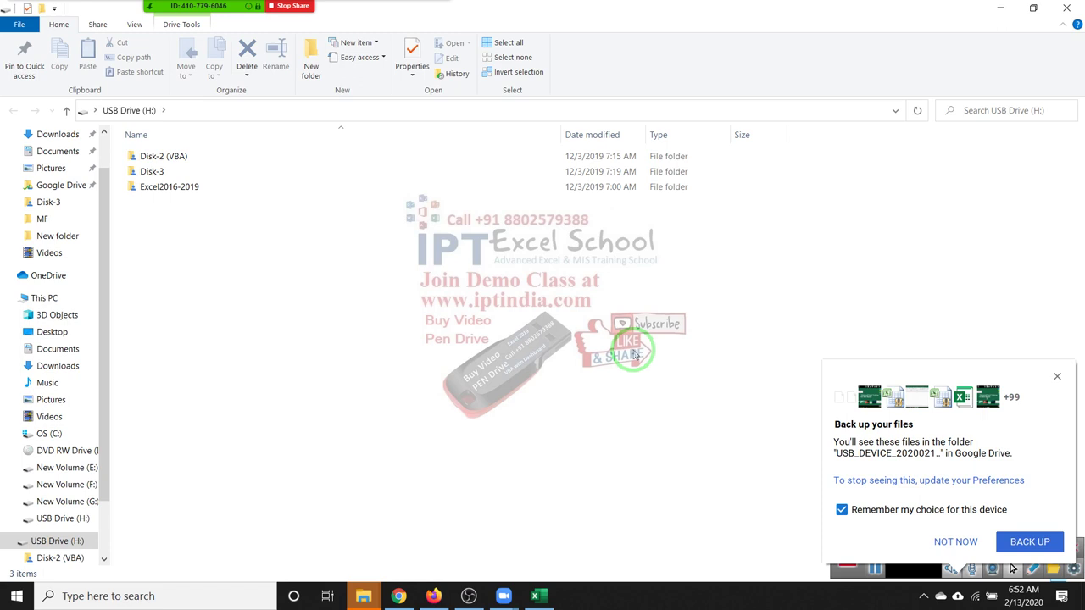
Step: Close the USB Drive (H:) File Explorer window to return to Excel
{"action": "left_click", "coordinate": [1058, 8]}
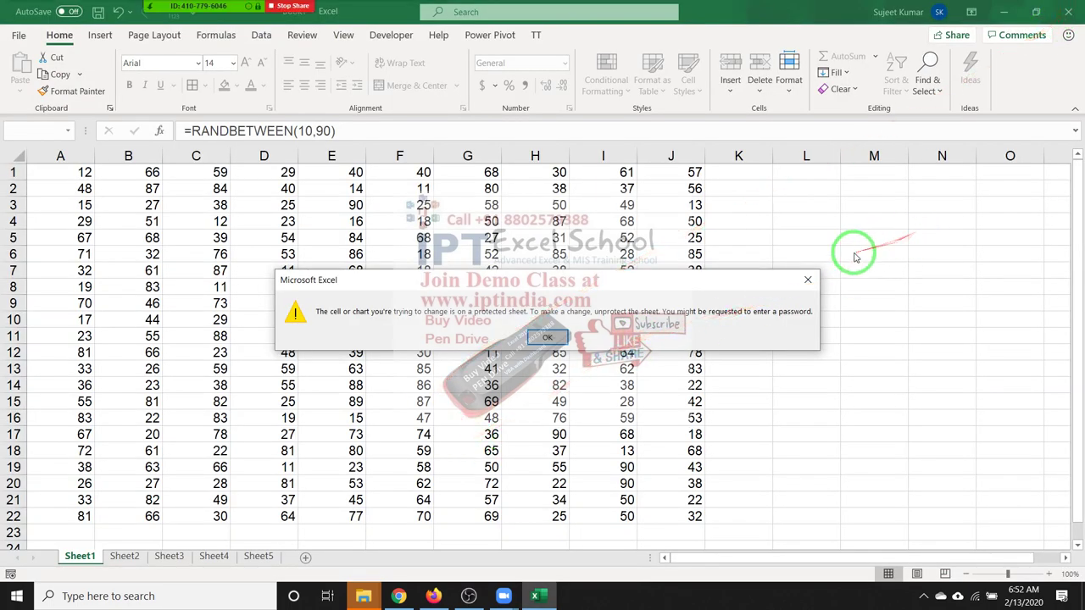
Step: Dismiss the protected-sheet warning and look through Sheet2 and Sheet3
{"action": "left_click", "coordinate": [807, 281]}
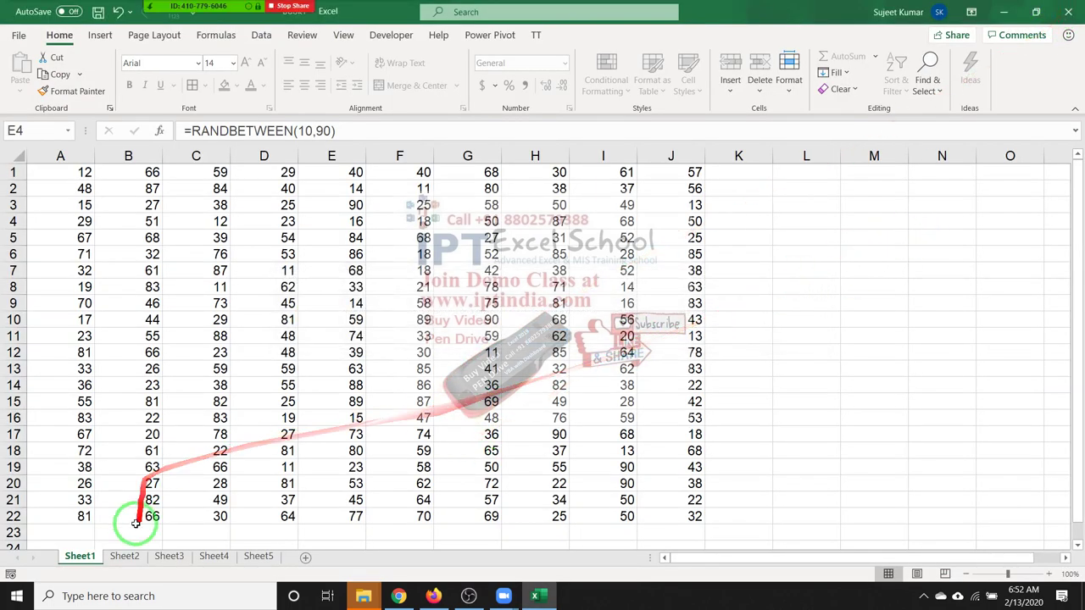
{"action": "left_click", "coordinate": [124, 557]}
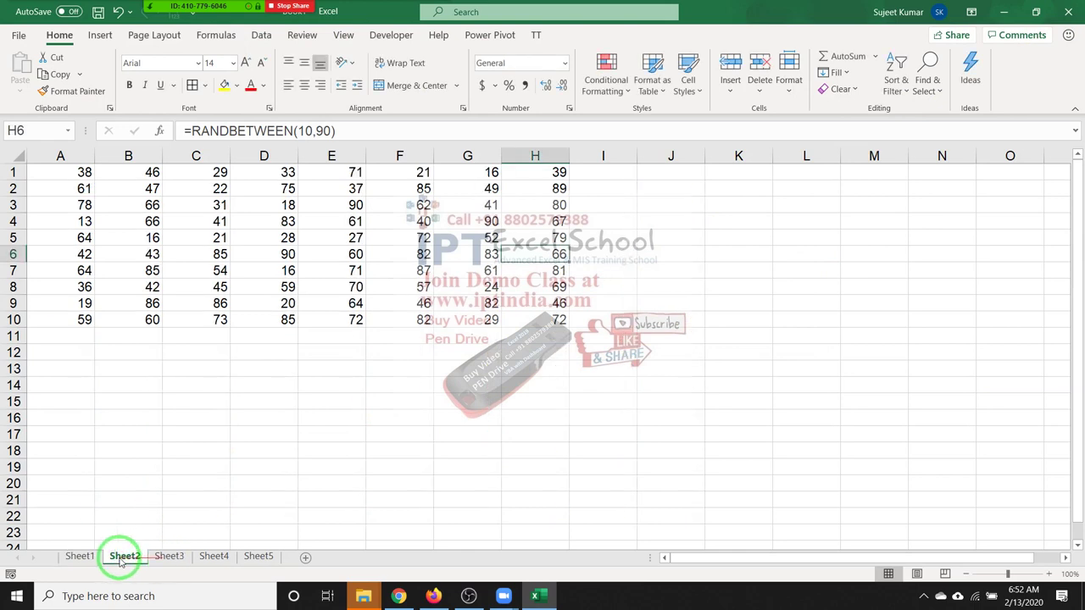
{"action": "left_click", "coordinate": [128, 319]}
{"action": "left_click", "coordinate": [196, 188]}
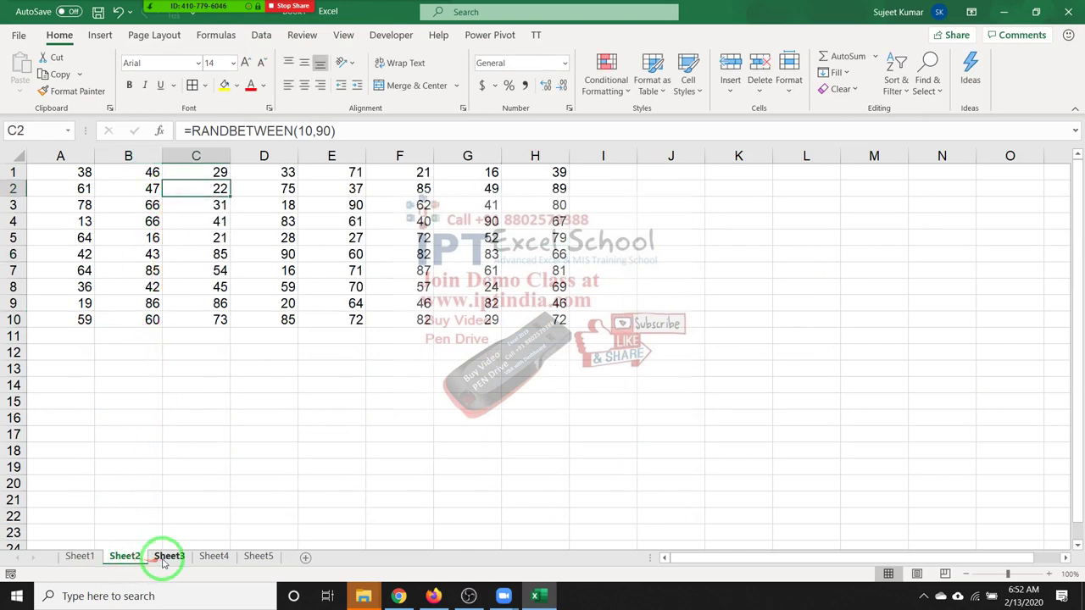
{"action": "left_click", "coordinate": [166, 558]}
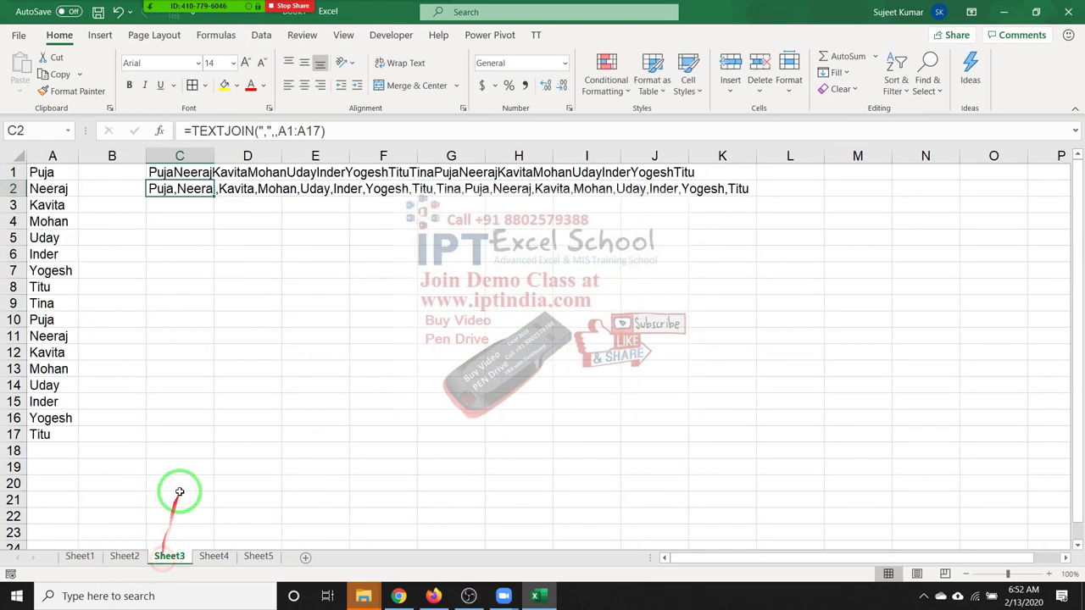
Step: Add new Sheet6 and give cells C5:F13 a yellow fill
{"action": "left_click", "coordinate": [301, 557]}
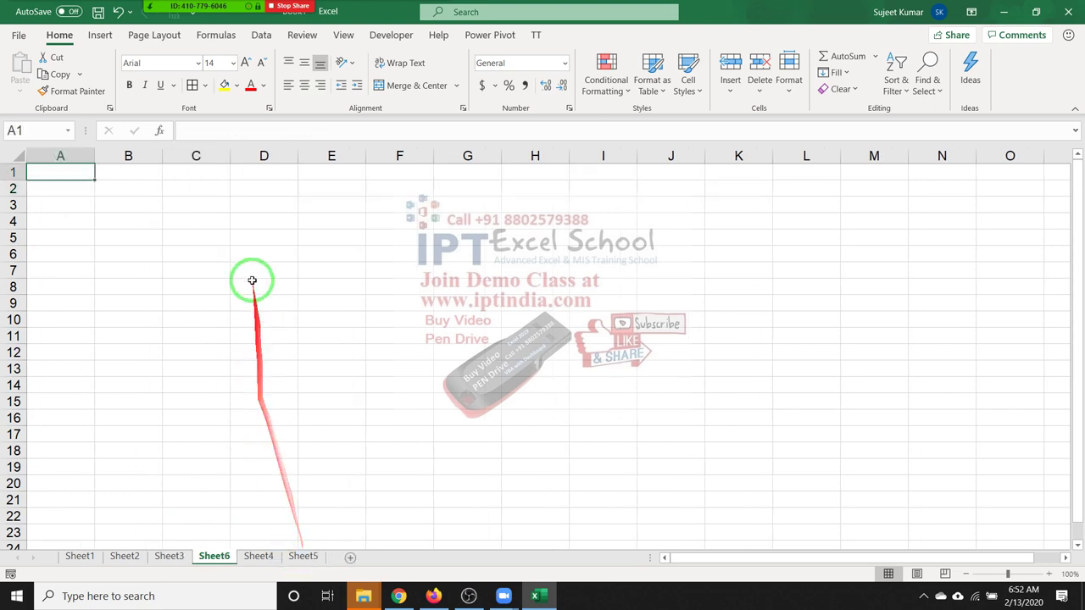
{"action": "left_click_drag", "start_coordinate": [176, 235], "coordinate": [390, 364]}
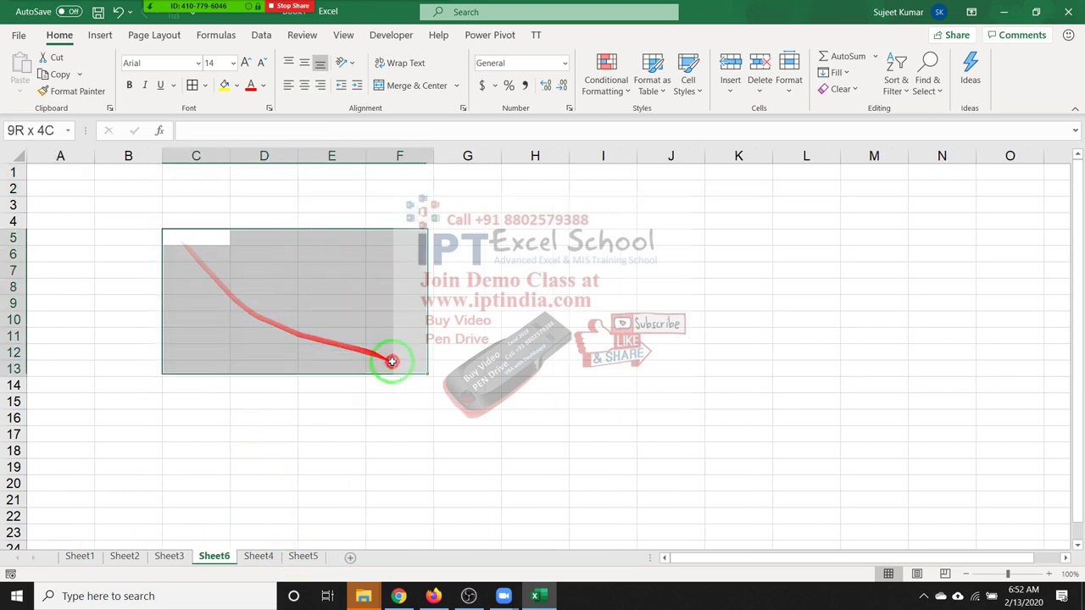
{"action": "left_click", "coordinate": [226, 85]}
{"action": "left_click", "coordinate": [257, 271]}
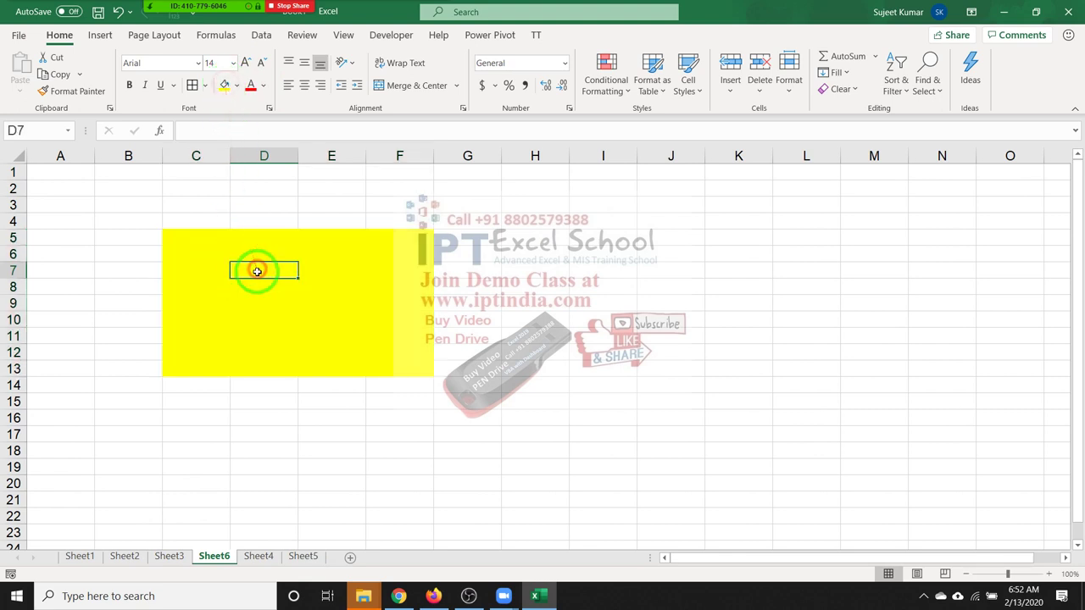
{"action": "left_click", "coordinate": [172, 275]}
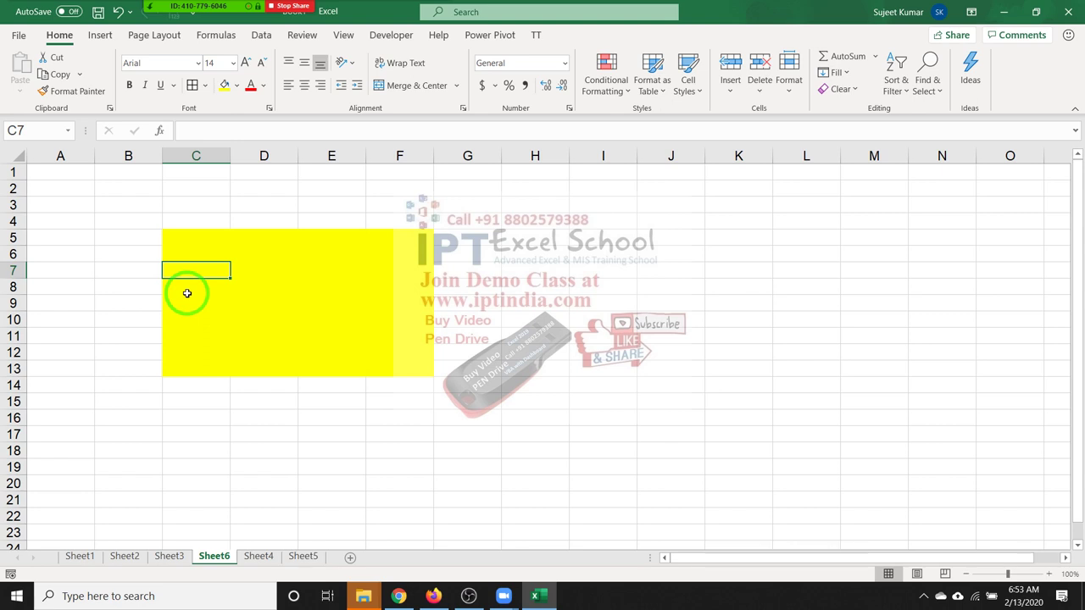
{"action": "right_click", "coordinate": [222, 556]}
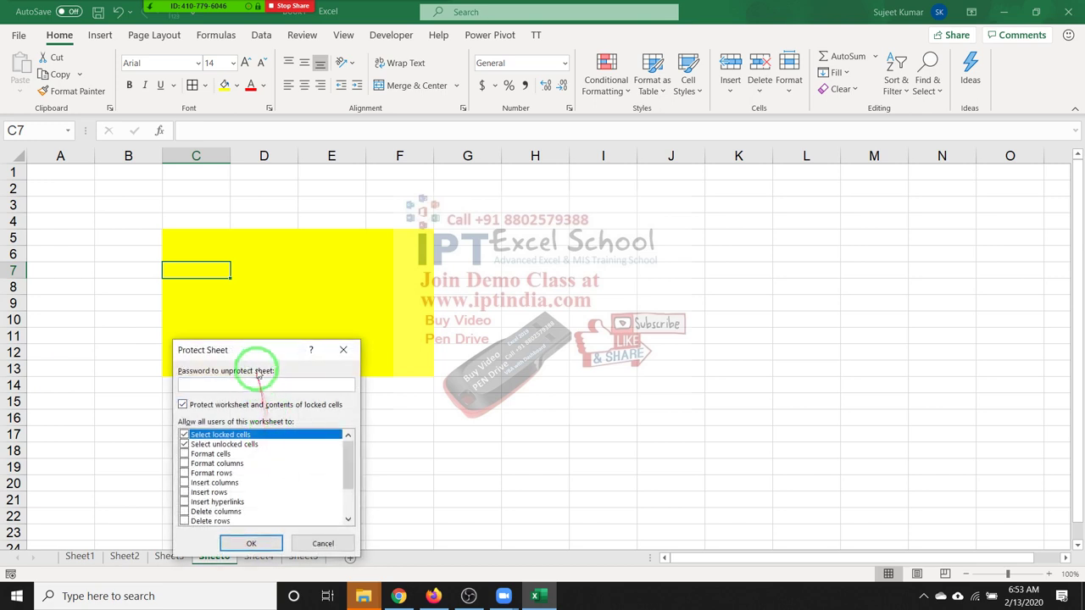
{"action": "left_click_drag", "start_coordinate": [266, 350], "coordinate": [348, 250]}
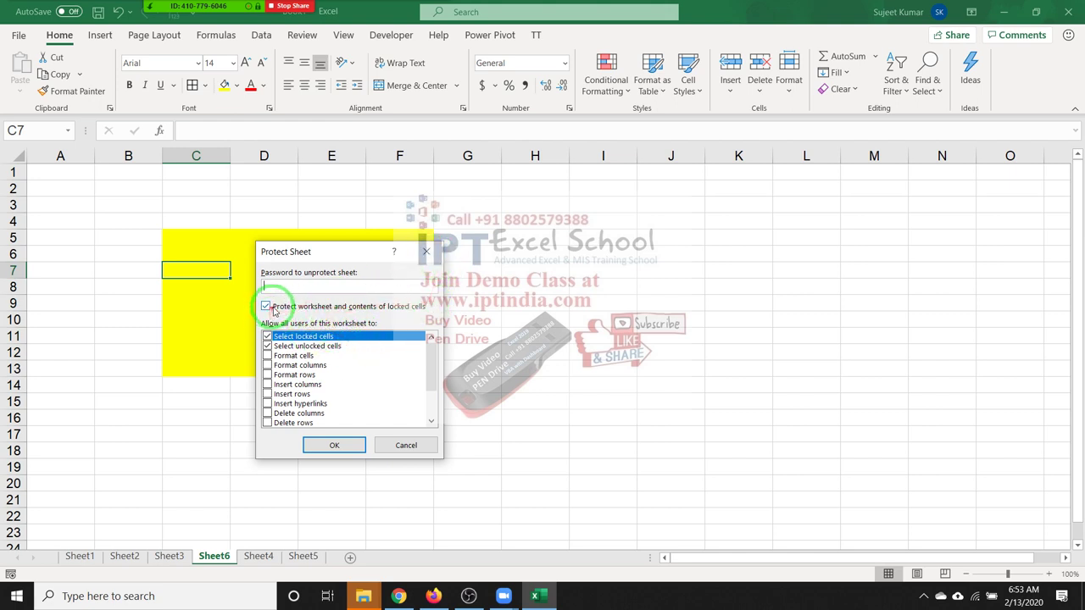
{"action": "left_click", "coordinate": [427, 251]}
{"action": "left_click", "coordinate": [500, 221]}
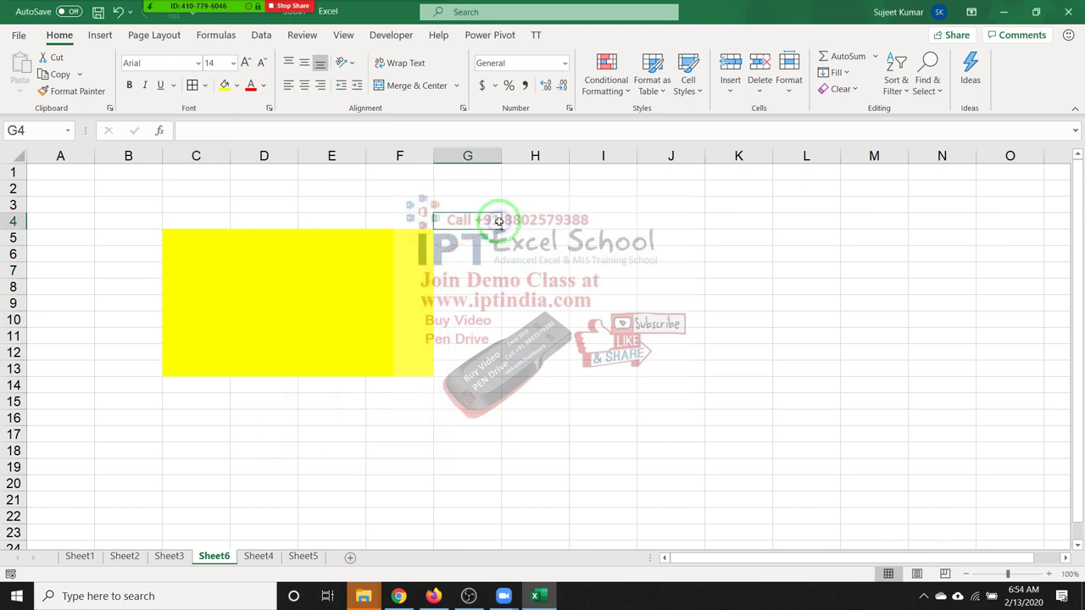
{"action": "right_click", "coordinate": [499, 221]}
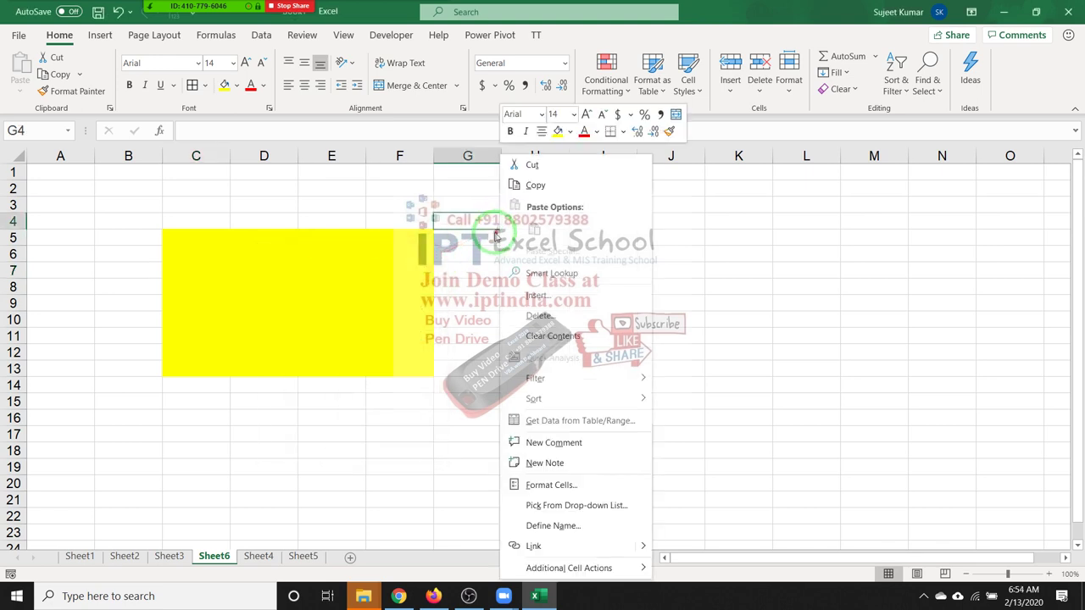
{"action": "left_click", "coordinate": [566, 485]}
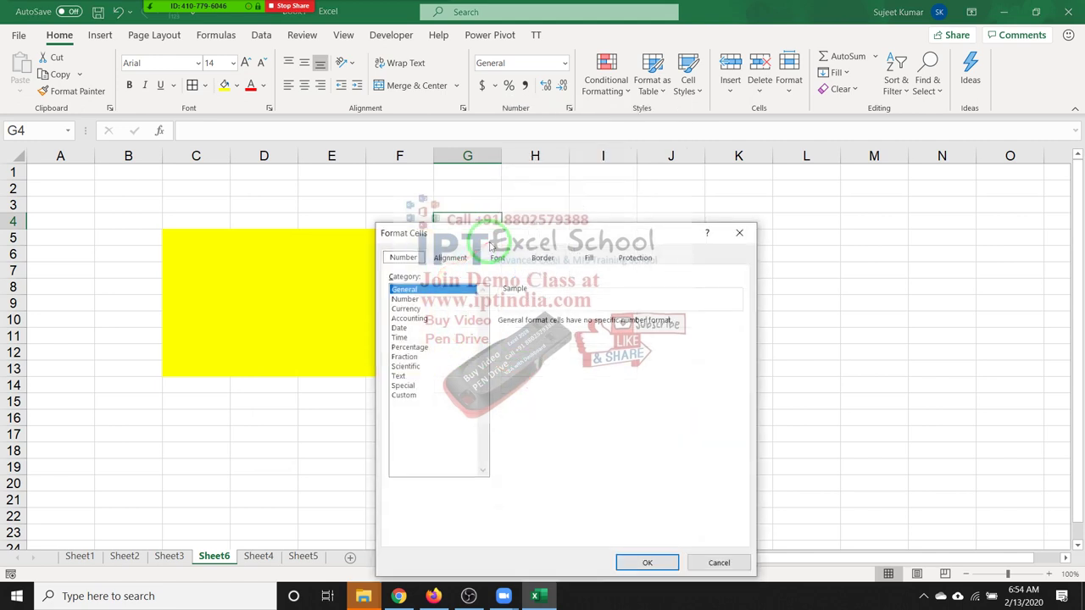
{"action": "left_click_drag", "start_coordinate": [644, 230], "coordinate": [716, 202]}
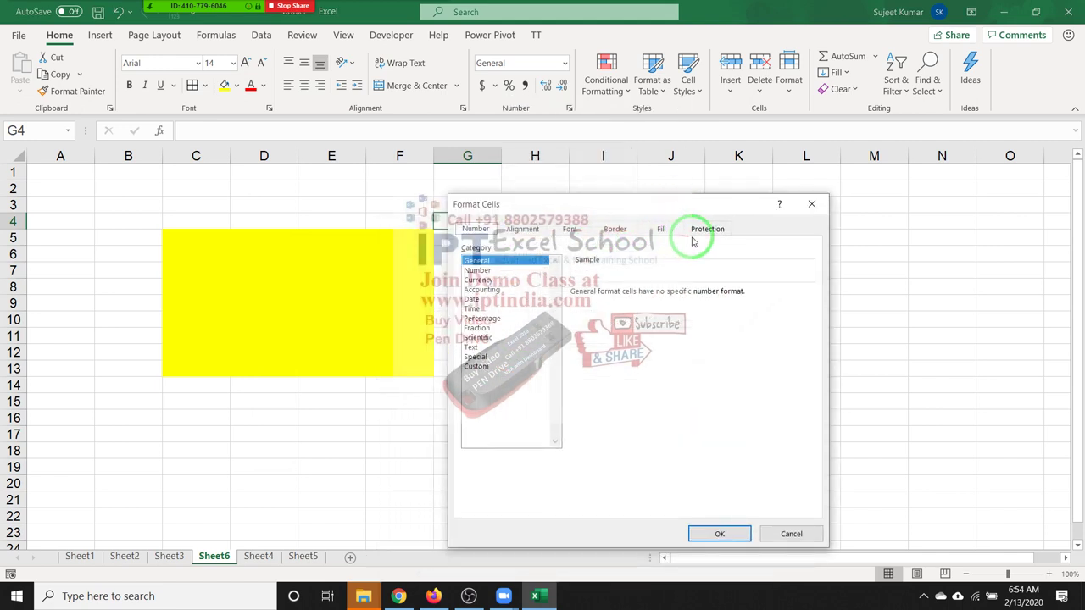
{"action": "left_click", "coordinate": [706, 229]}
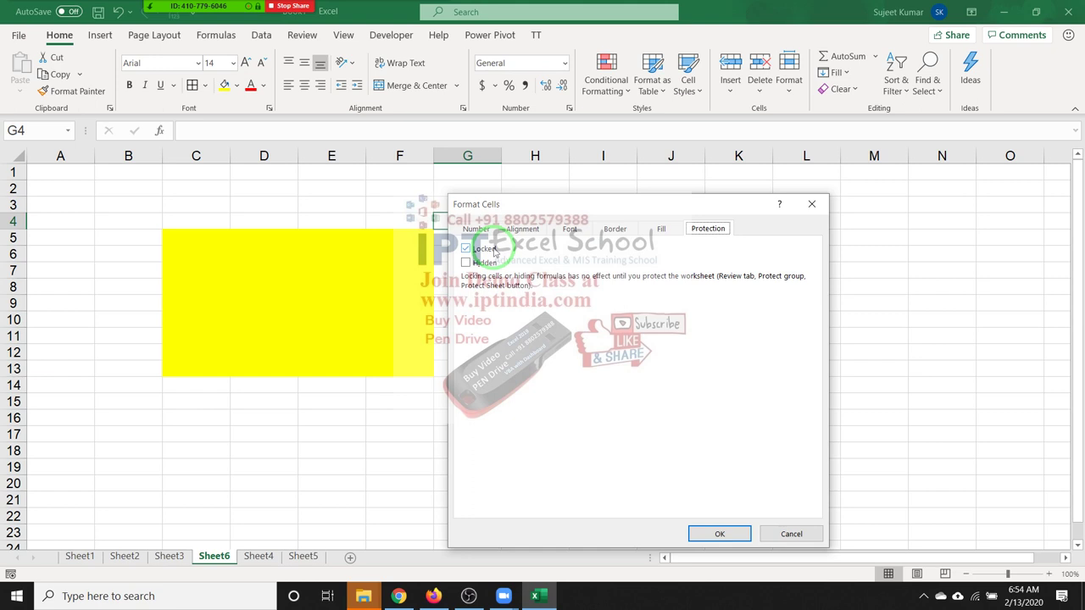
{"action": "left_click", "coordinate": [823, 209]}
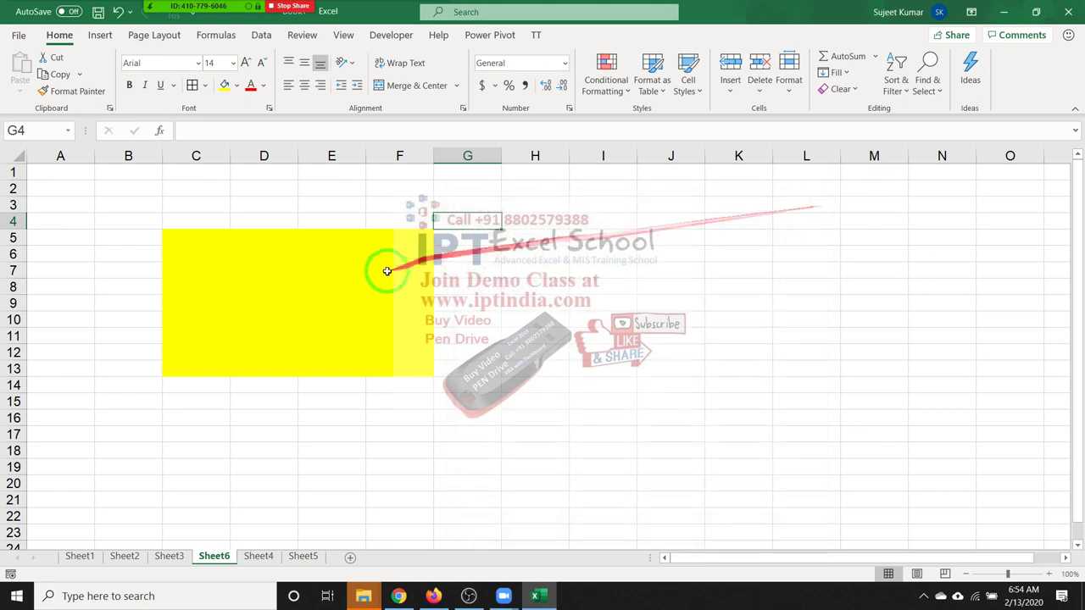
Step: Select C5:F13 and clear its Locked option on the Format Cells Protection tab
{"action": "left_click", "coordinate": [183, 239]}
{"action": "left_click_drag", "start_coordinate": [184, 239], "coordinate": [385, 355]}
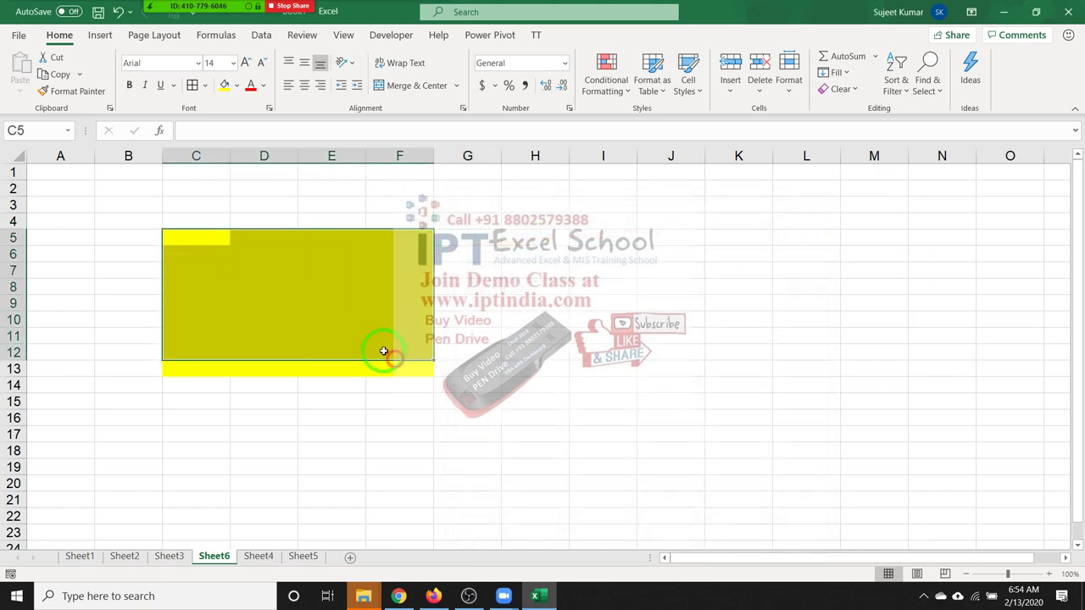
{"action": "left_click_drag", "start_coordinate": [168, 244], "coordinate": [403, 367]}
{"action": "right_click", "coordinate": [402, 366]}
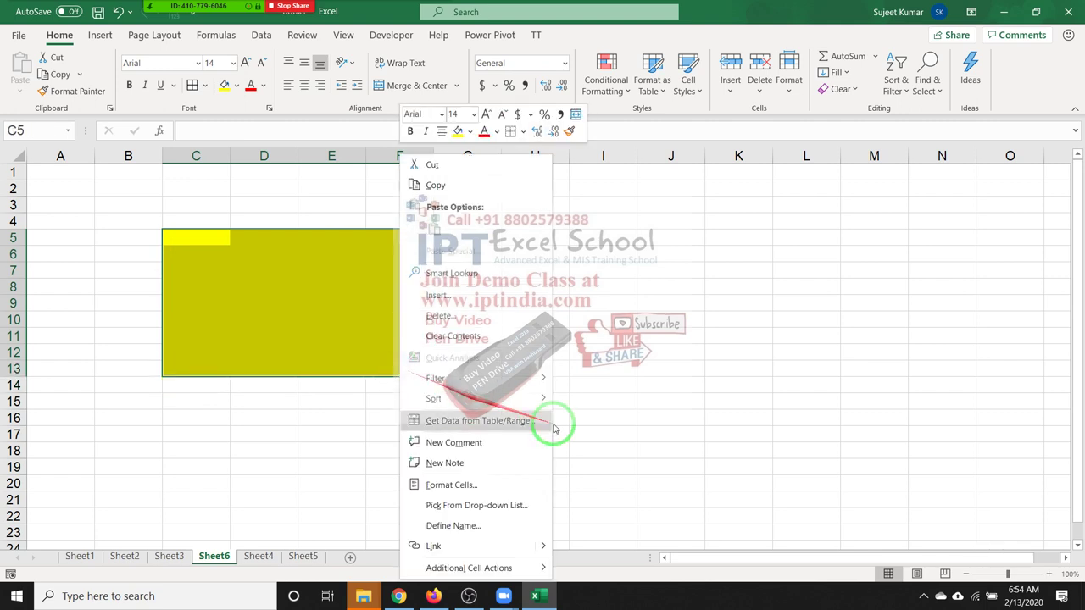
{"action": "left_click", "coordinate": [508, 484]}
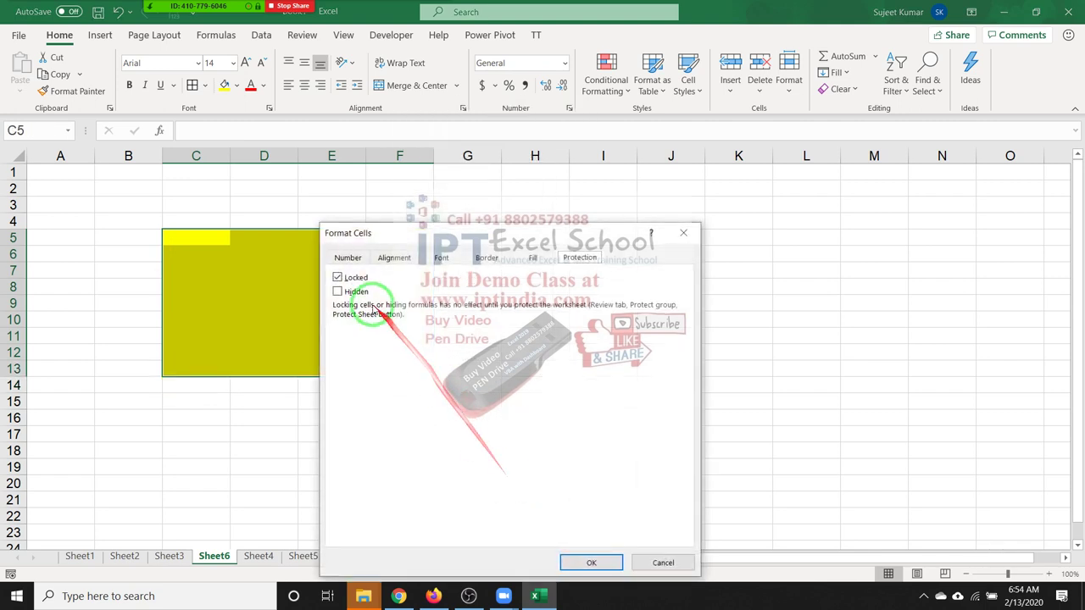
{"action": "left_click", "coordinate": [353, 283]}
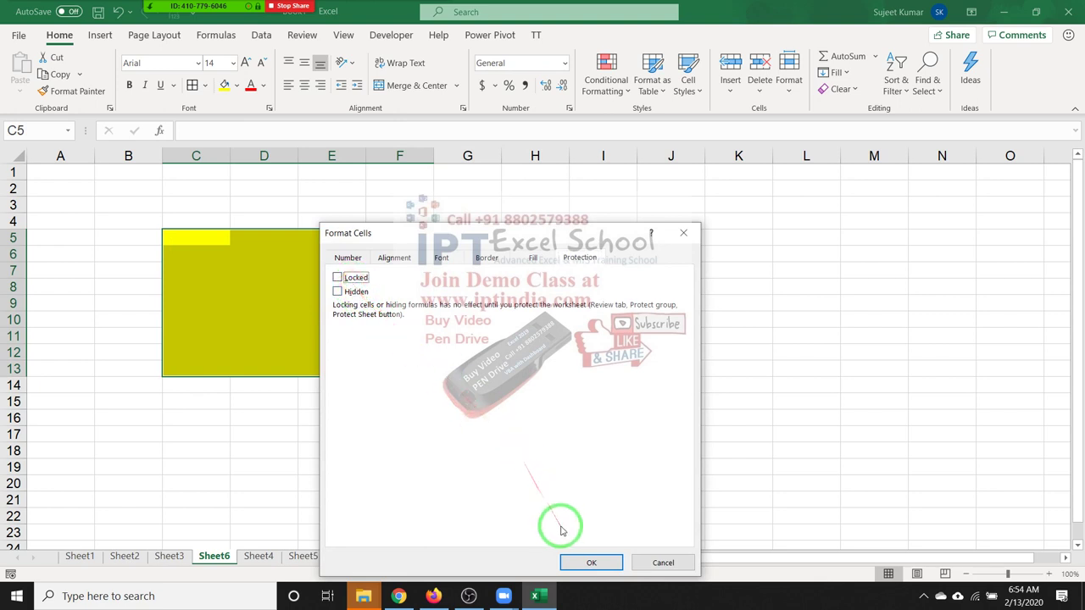
{"action": "left_click", "coordinate": [591, 563]}
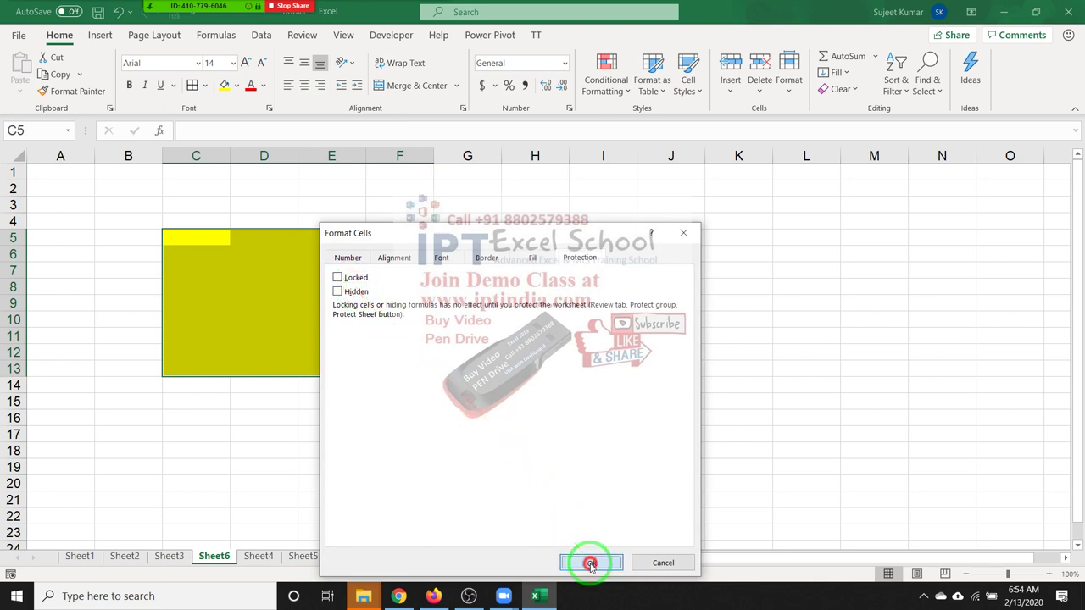
Step: Protect Sheet6 without a password, then test by double-clicking locked cell D18
{"action": "right_click", "coordinate": [216, 484]}
{"action": "right_click", "coordinate": [211, 556]}
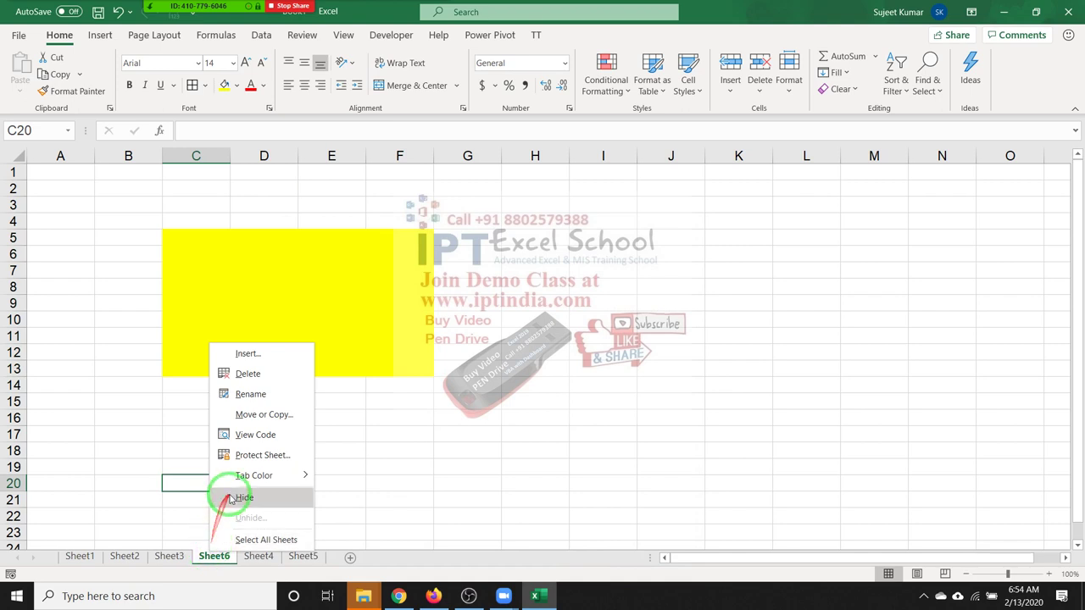
{"action": "left_click", "coordinate": [246, 455]}
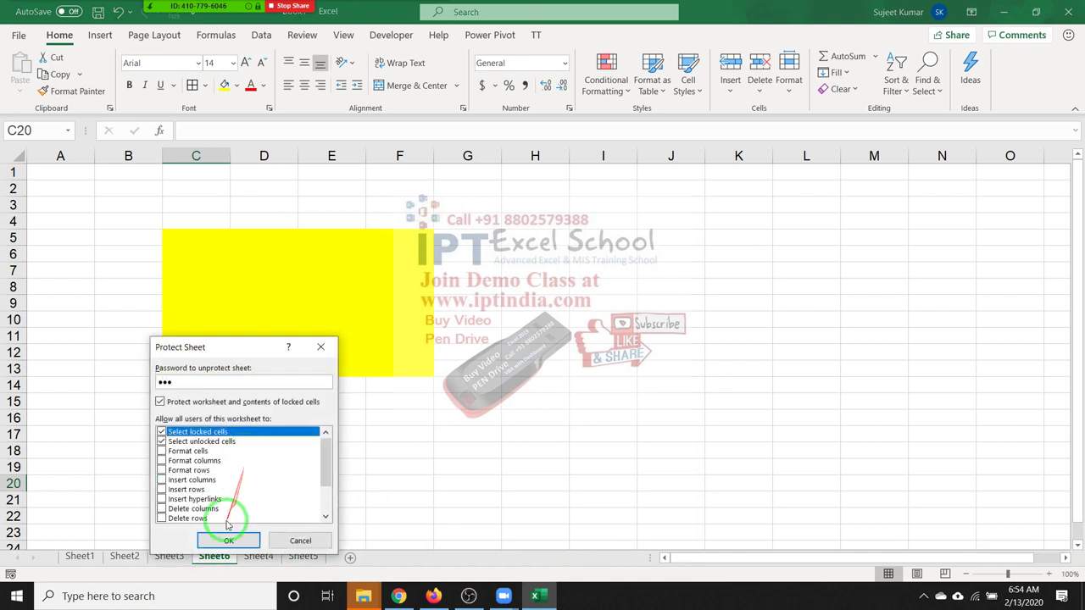
{"action": "key", "text": "BackSpace"}
{"action": "key", "text": "BackSpace"}
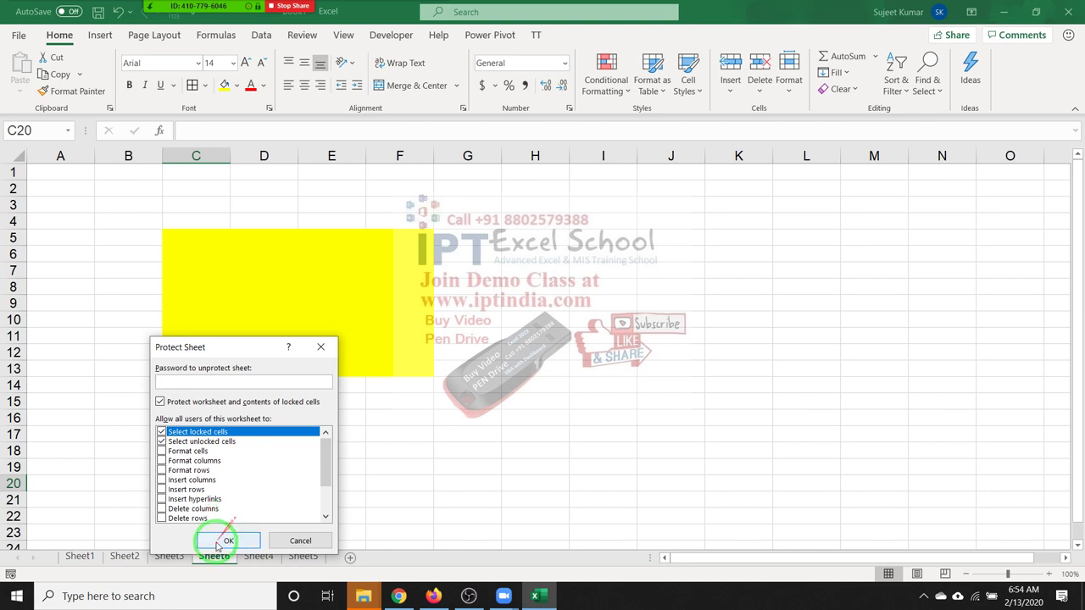
{"action": "left_click", "coordinate": [222, 539]}
{"action": "double_click", "coordinate": [236, 445]}
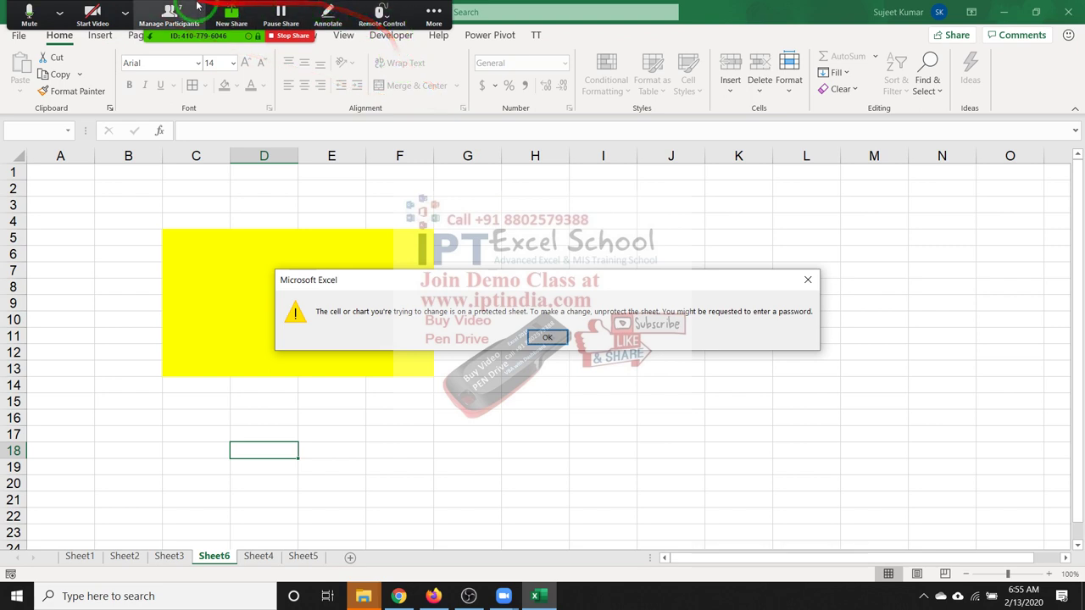
Step: Check the meeting participants list and dismiss the protected-sheet warning
{"action": "left_click", "coordinate": [170, 12]}
{"action": "mouse_move", "coordinate": [695, 213]}
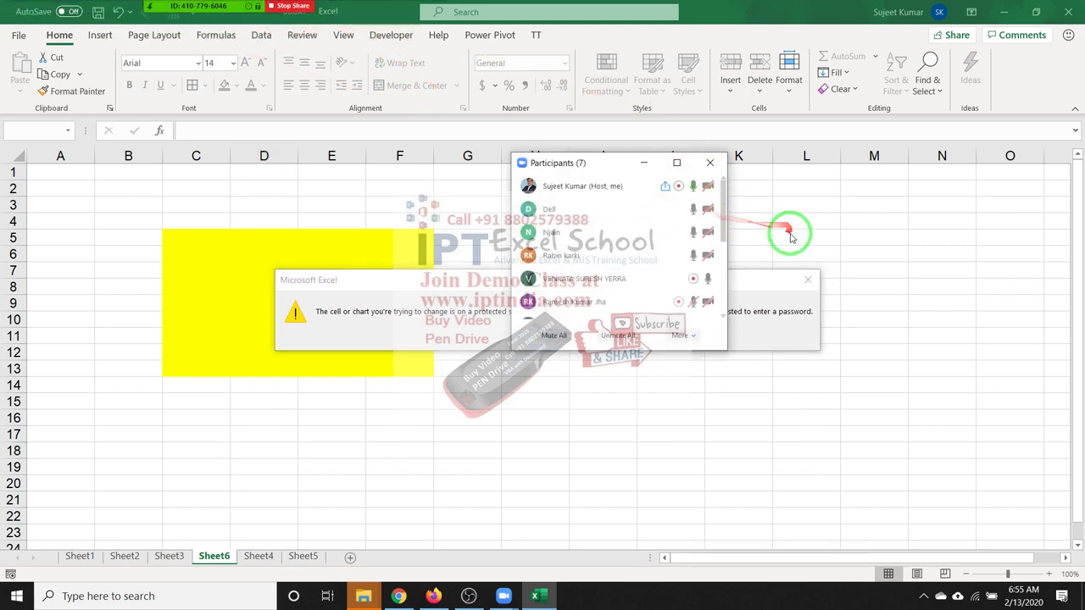
{"action": "left_click", "coordinate": [711, 163]}
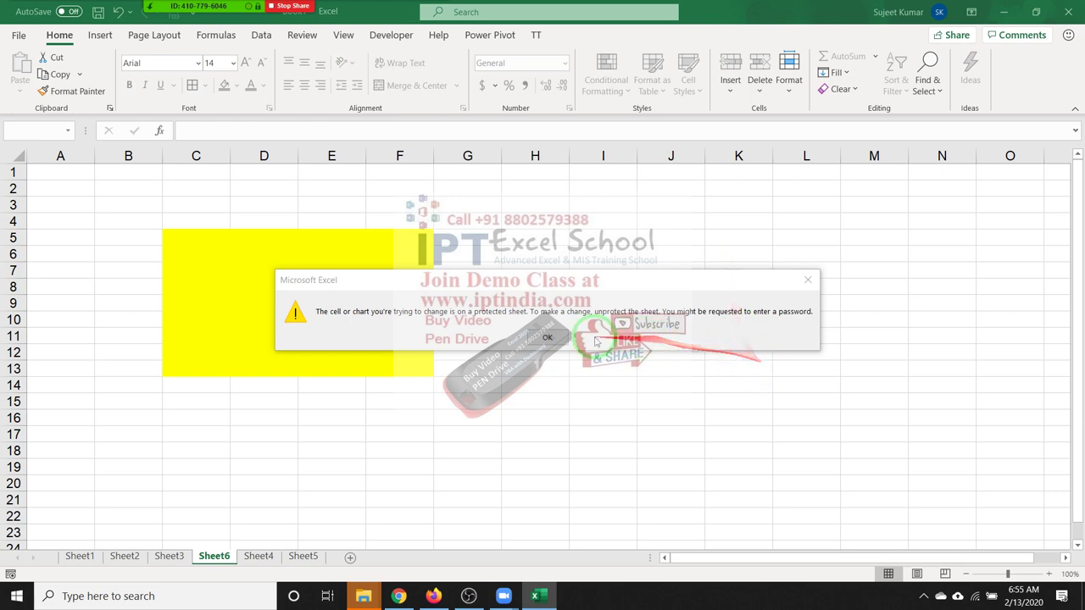
{"action": "left_click", "coordinate": [539, 338]}
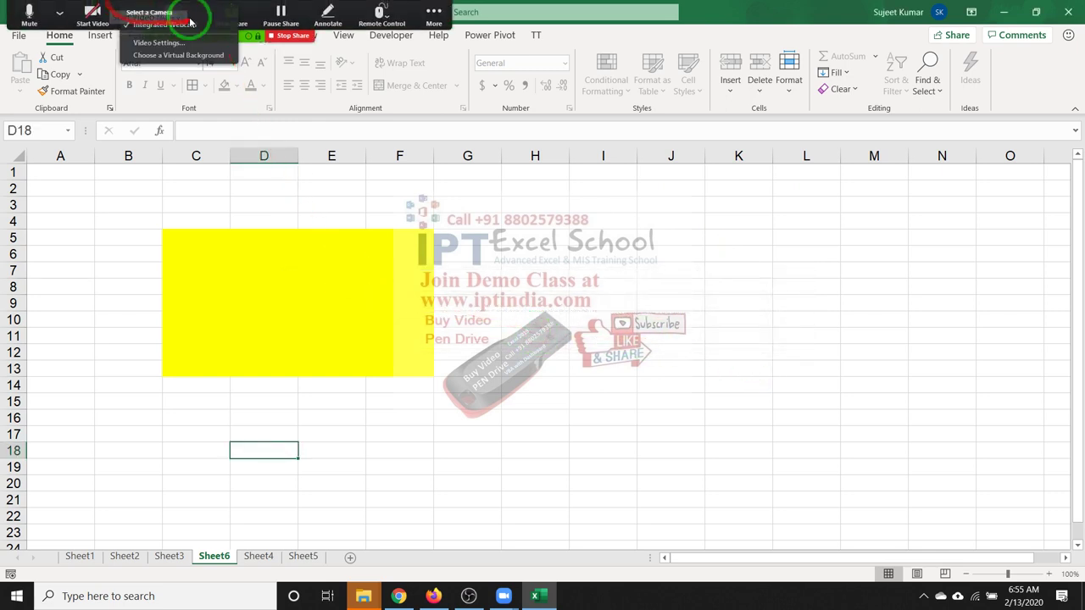
{"action": "left_click", "coordinate": [202, 11]}
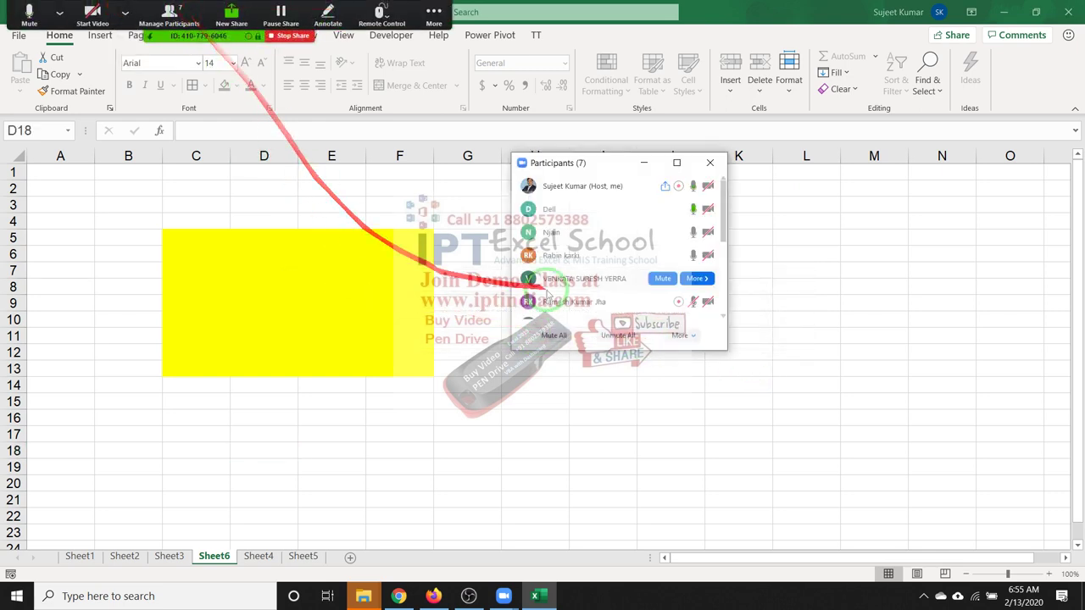
{"action": "left_click", "coordinate": [692, 209]}
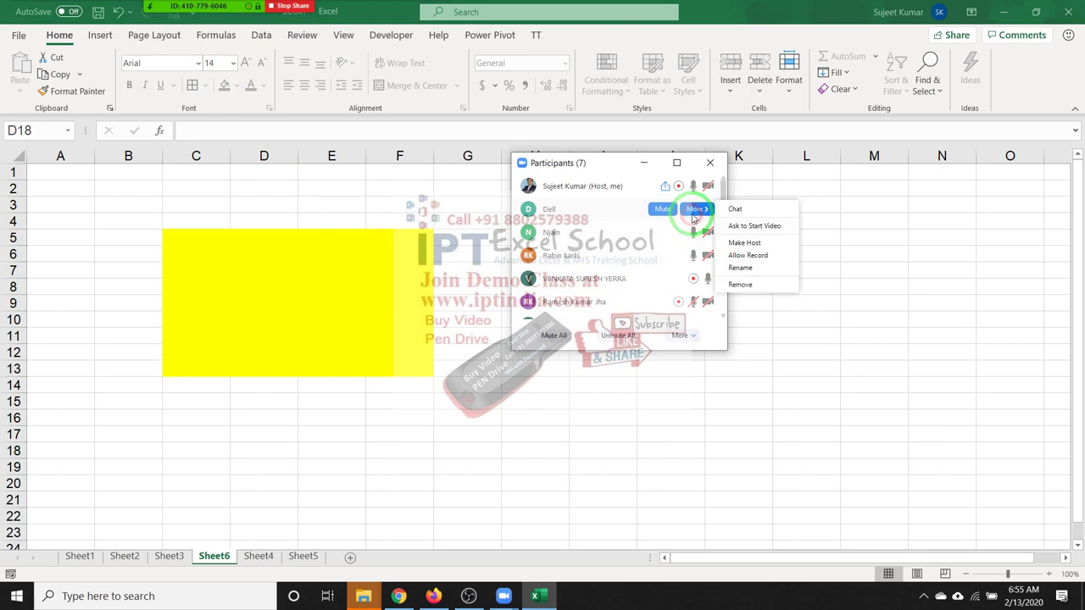
{"action": "left_click", "coordinate": [771, 252]}
{"action": "left_click", "coordinate": [708, 234]}
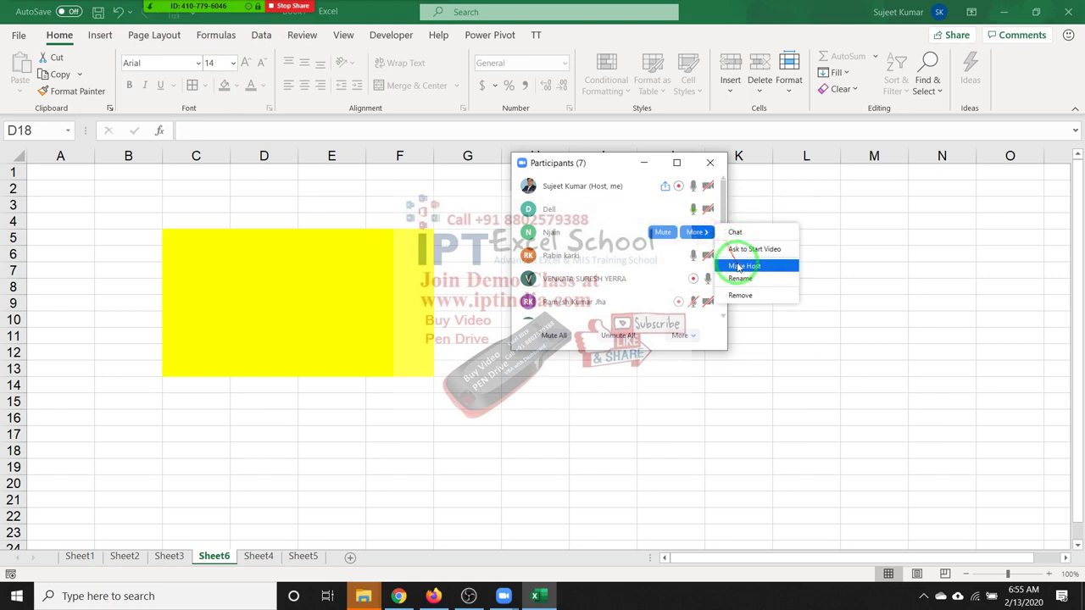
{"action": "left_click", "coordinate": [705, 170]}
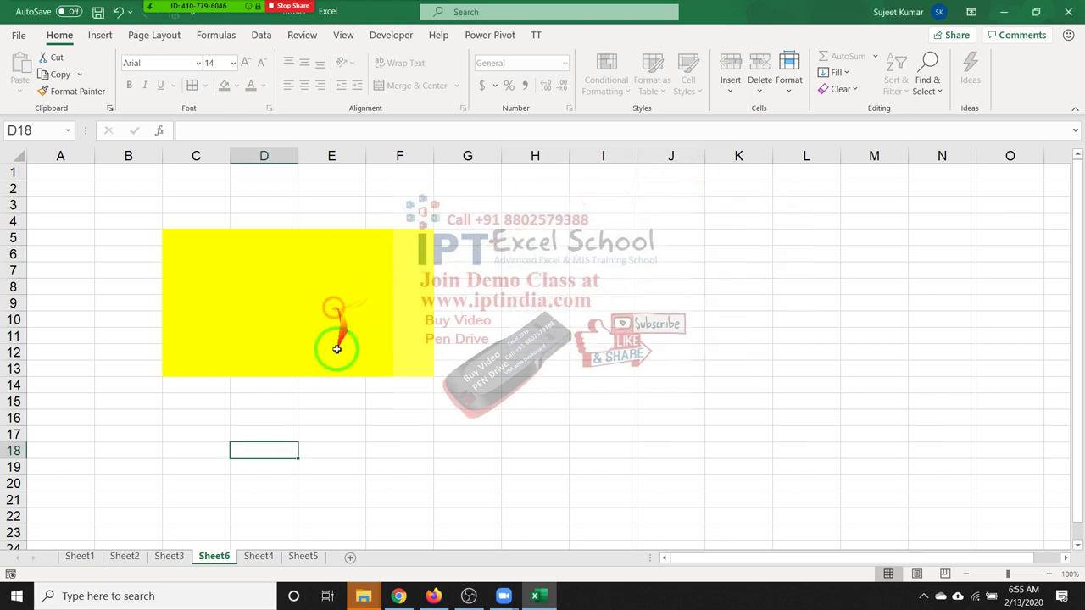
Step: Retry locked cell D18, then enter 'sdfsd' in D10 and 'sdf' in D13 and F9
{"action": "double_click", "coordinate": [273, 449]}
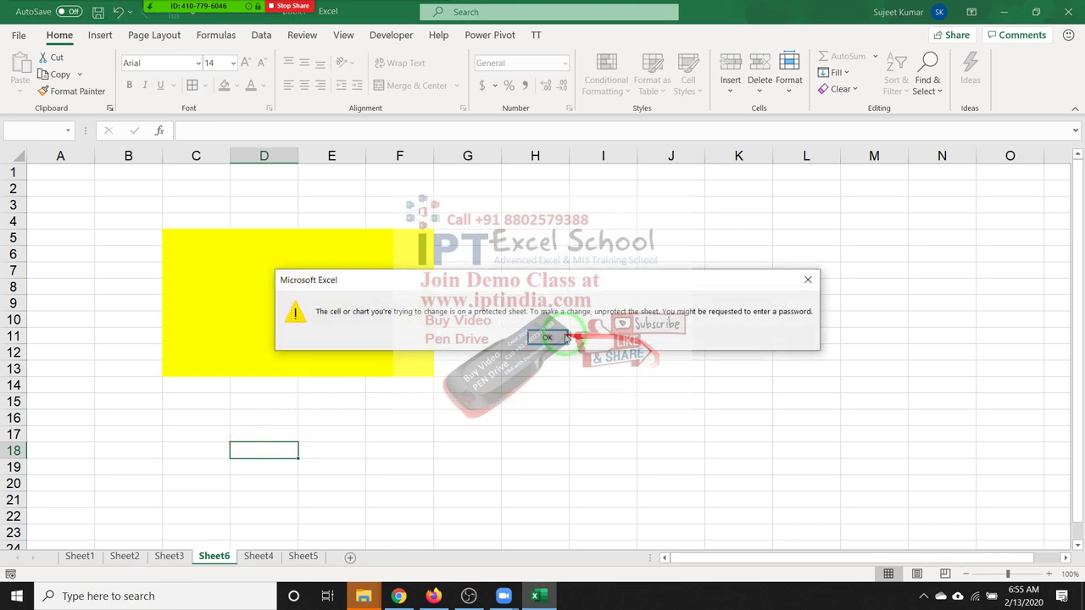
{"action": "left_click", "coordinate": [547, 336]}
{"action": "left_click", "coordinate": [246, 316]}
{"action": "type", "text": "sdfsd"}
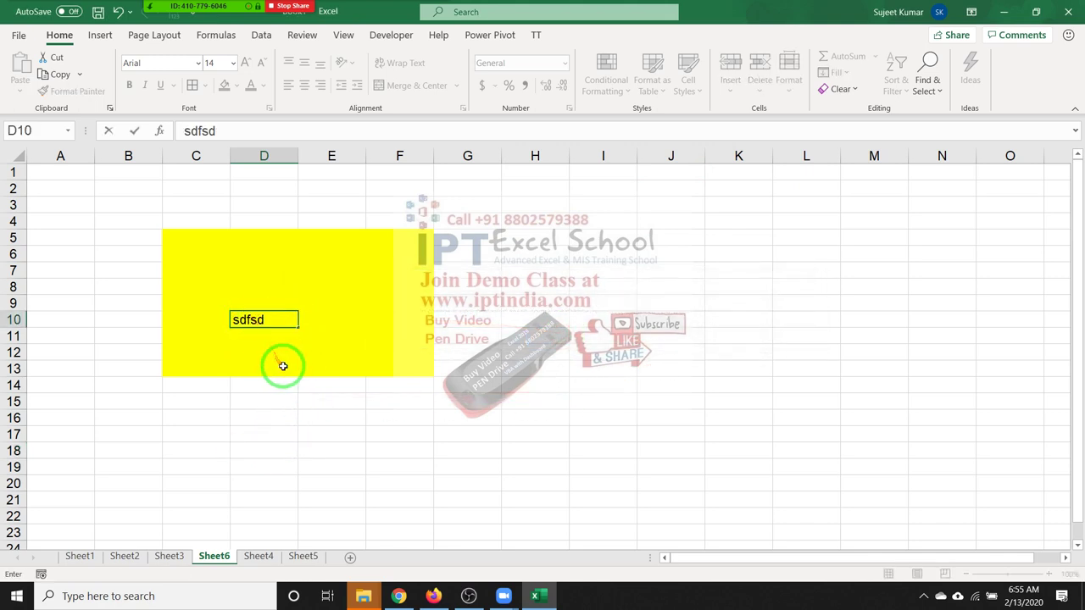
{"action": "left_click", "coordinate": [283, 364]}
{"action": "type", "text": "sdf"}
{"action": "left_click", "coordinate": [375, 306]}
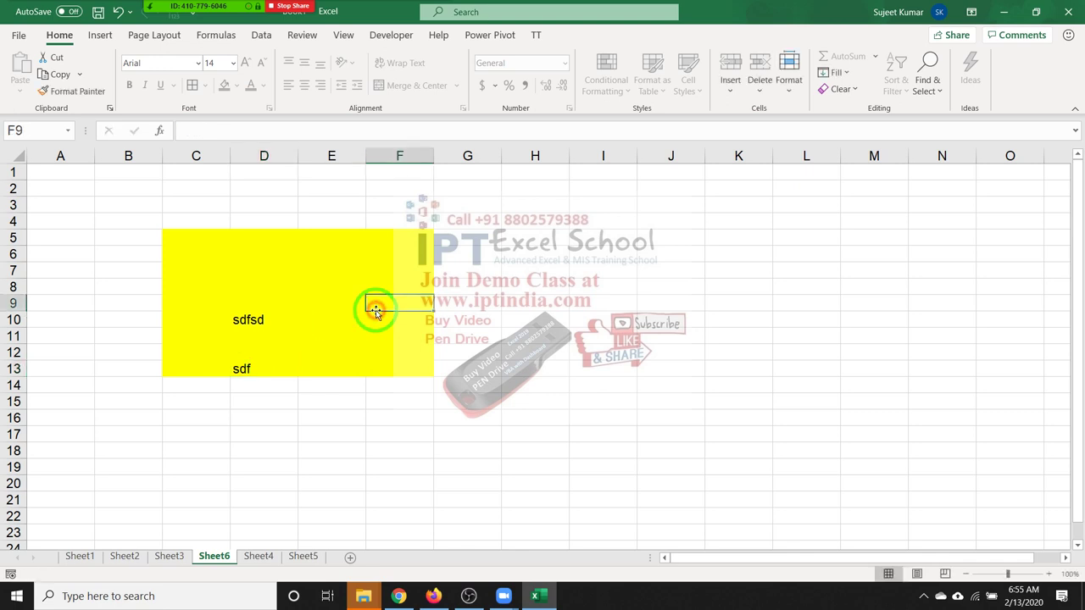
{"action": "type", "text": "sdf"}
Step: Confirm typing in G13 triggers the protected-sheet warning, then select C5:F13
{"action": "left_click", "coordinate": [433, 319]}
{"action": "left_click", "coordinate": [467, 368]}
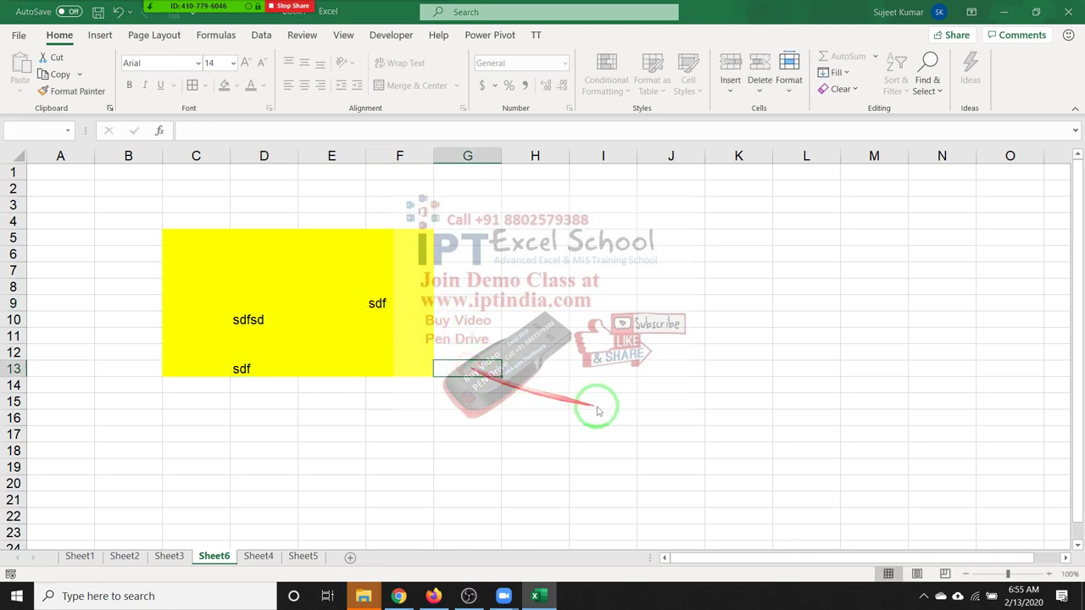
{"action": "key", "text": "s"}
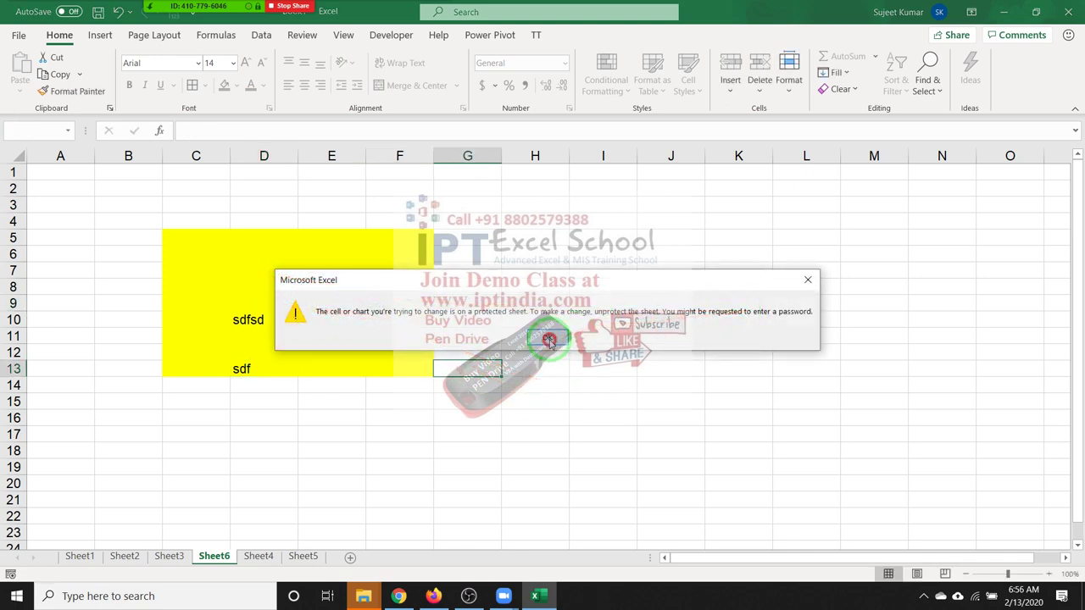
{"action": "left_click", "coordinate": [547, 337]}
{"action": "left_click_drag", "start_coordinate": [178, 251], "coordinate": [400, 364]}
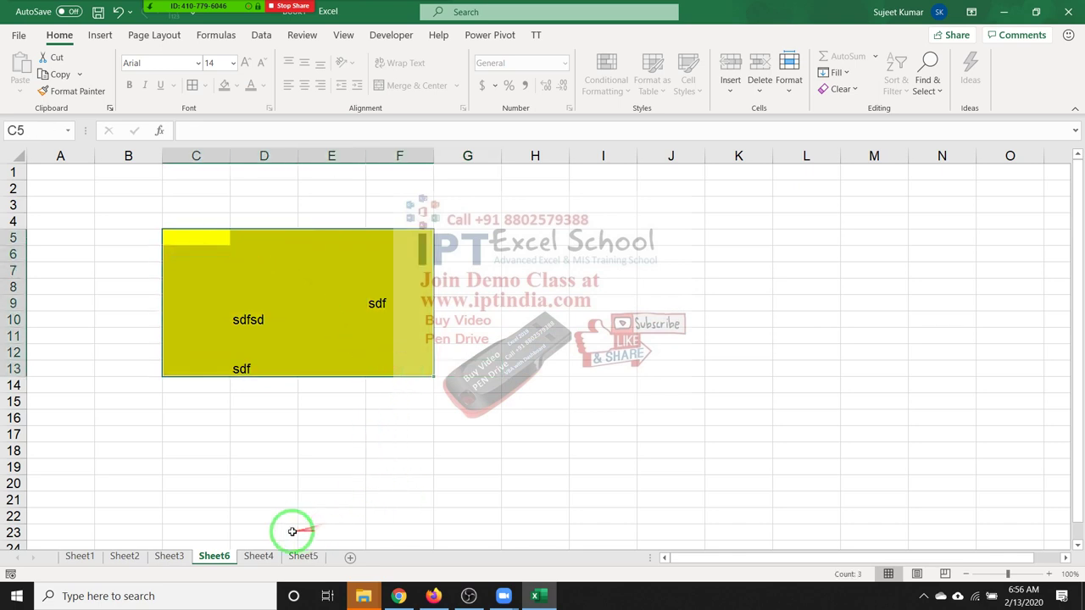
Step: Clear all contents on Sheet4 and copy blank formatting over the yellow cells
{"action": "left_click", "coordinate": [259, 556]}
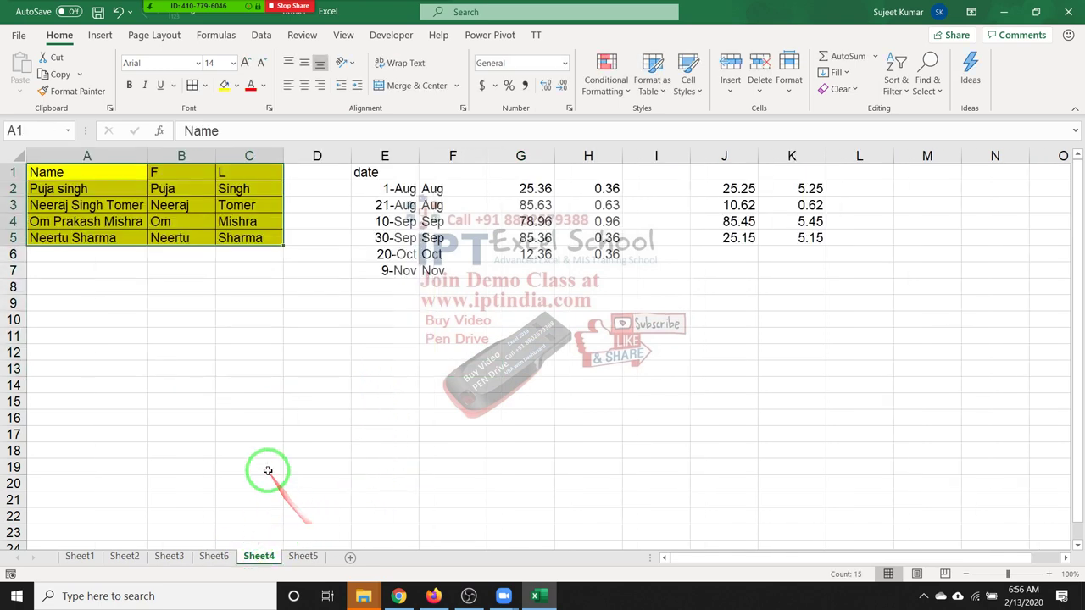
{"action": "key", "text": "ctrl+a"}
{"action": "key", "text": "Delete"}
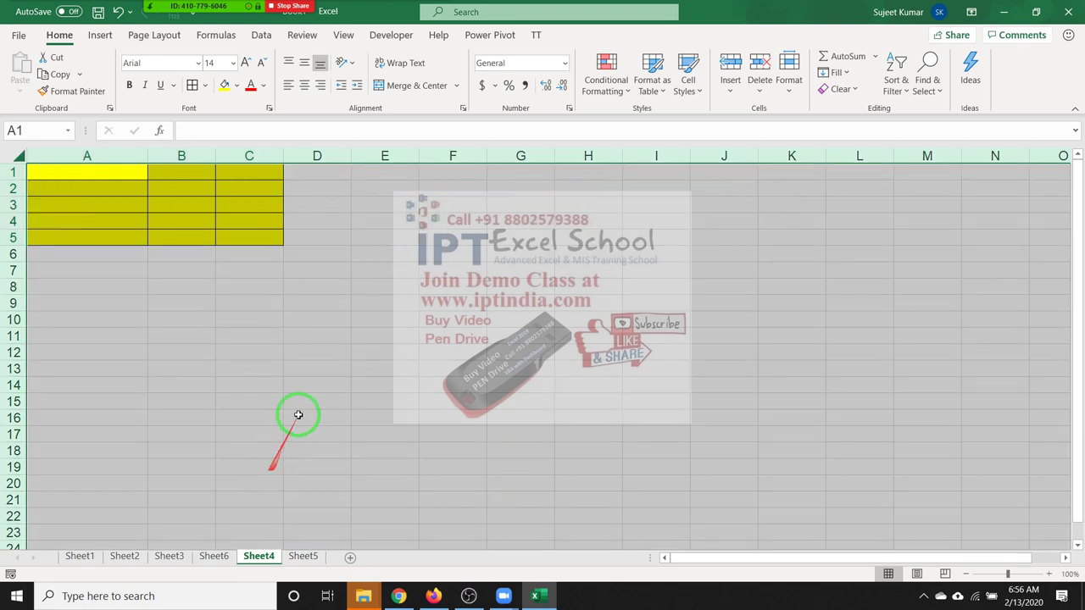
{"action": "left_click", "coordinate": [322, 336]}
{"action": "left_click", "coordinate": [369, 270]}
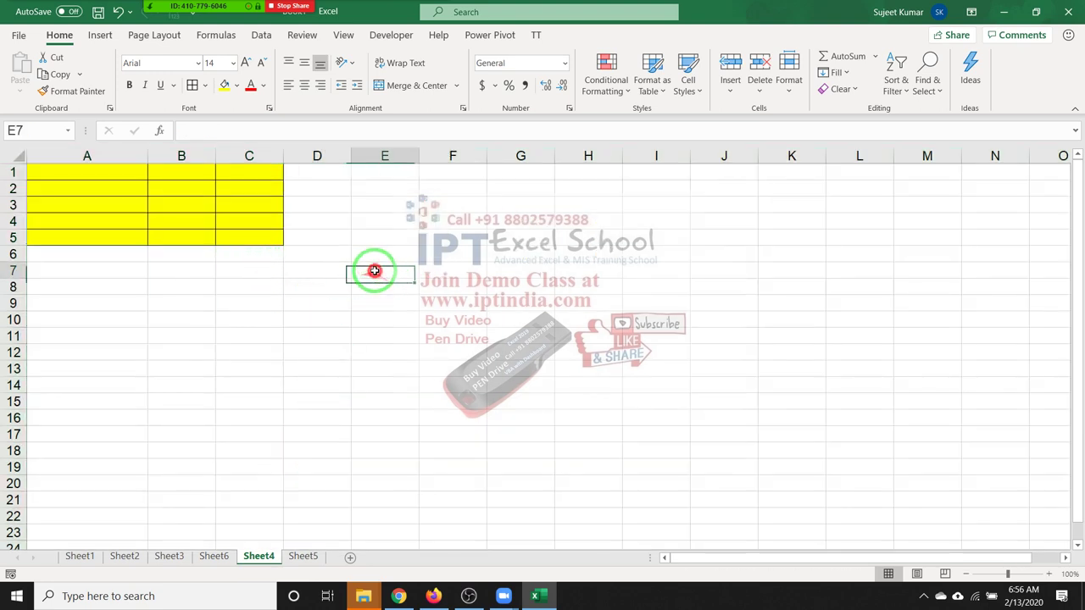
{"action": "left_click", "coordinate": [303, 254]}
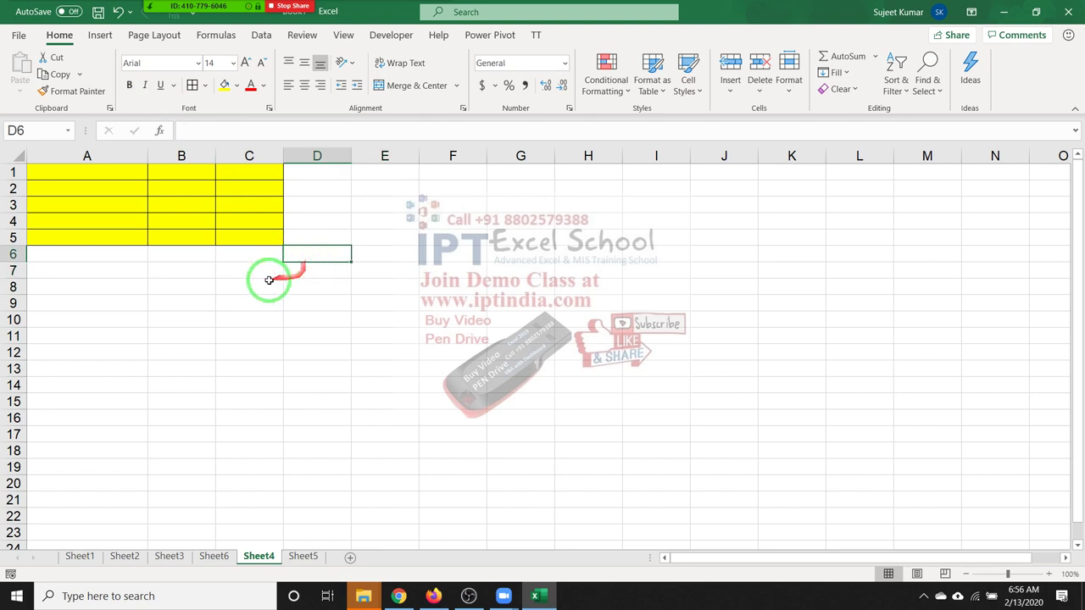
{"action": "mouse_move", "coordinate": [64, 293]}
{"action": "left_mouse_down"}
{"action": "mouse_move", "coordinate": [390, 322]}
{"action": "mouse_move", "coordinate": [407, 155]}
{"action": "mouse_move", "coordinate": [371, 230]}
{"action": "left_mouse_up"}
{"action": "left_click", "coordinate": [291, 265]}
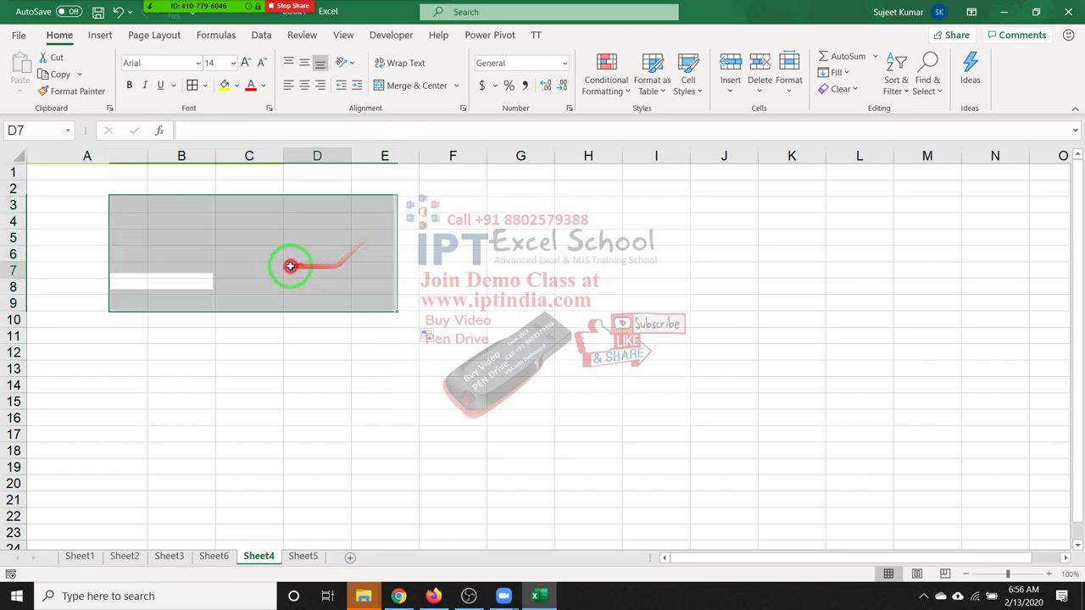
Step: Fill D4:G11 with red, then select F6, E10 and B2:B18
{"action": "left_click", "coordinate": [306, 224]}
{"action": "left_click_drag", "start_coordinate": [306, 224], "coordinate": [526, 339]}
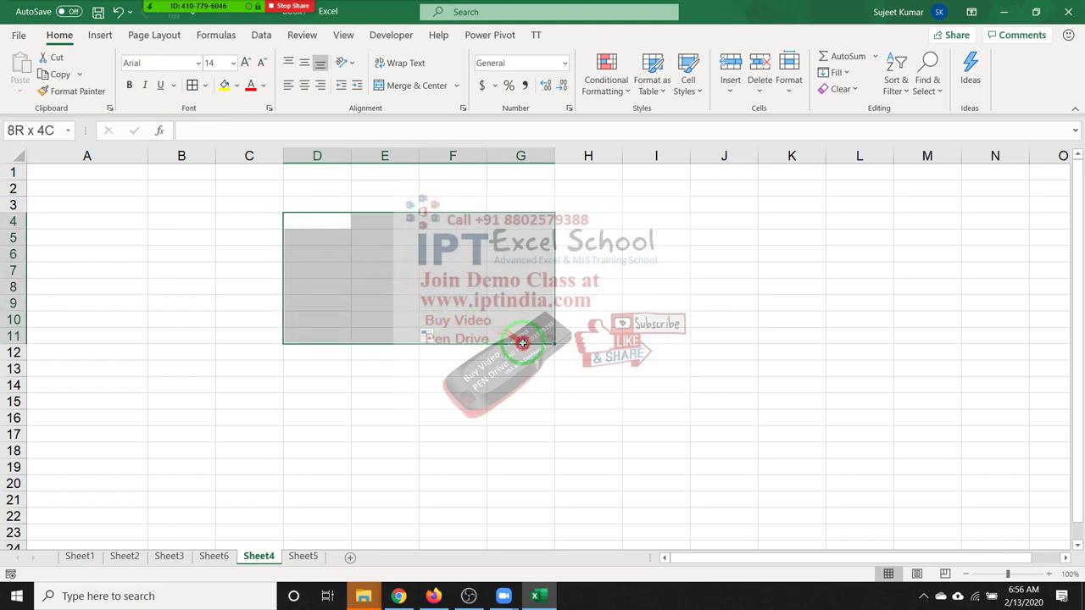
{"action": "left_click", "coordinate": [236, 85]}
{"action": "left_click", "coordinate": [234, 218]}
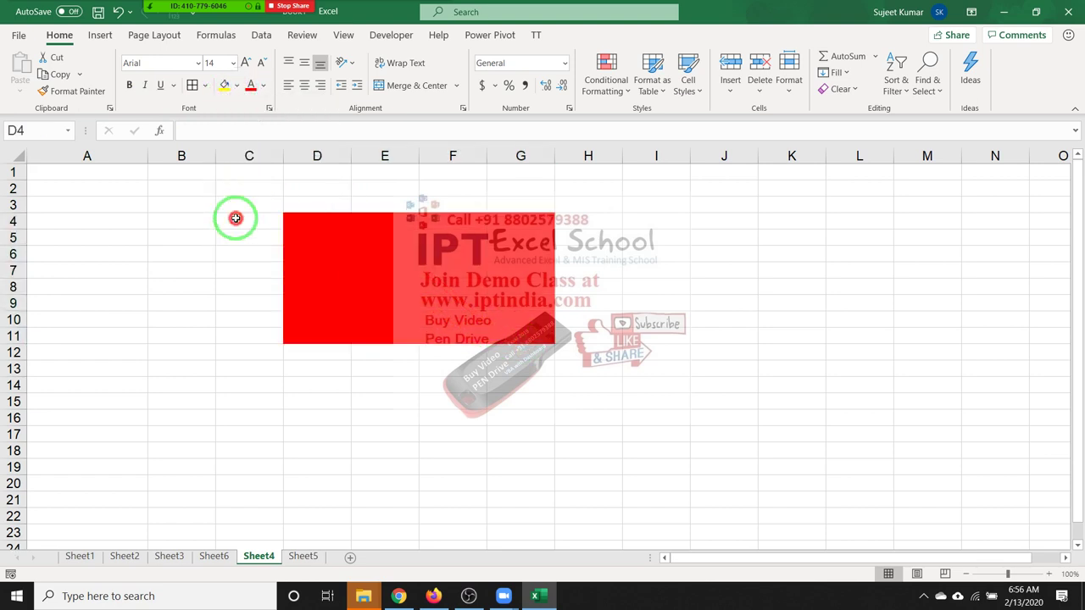
{"action": "left_click", "coordinate": [403, 251]}
{"action": "left_click", "coordinate": [422, 247]}
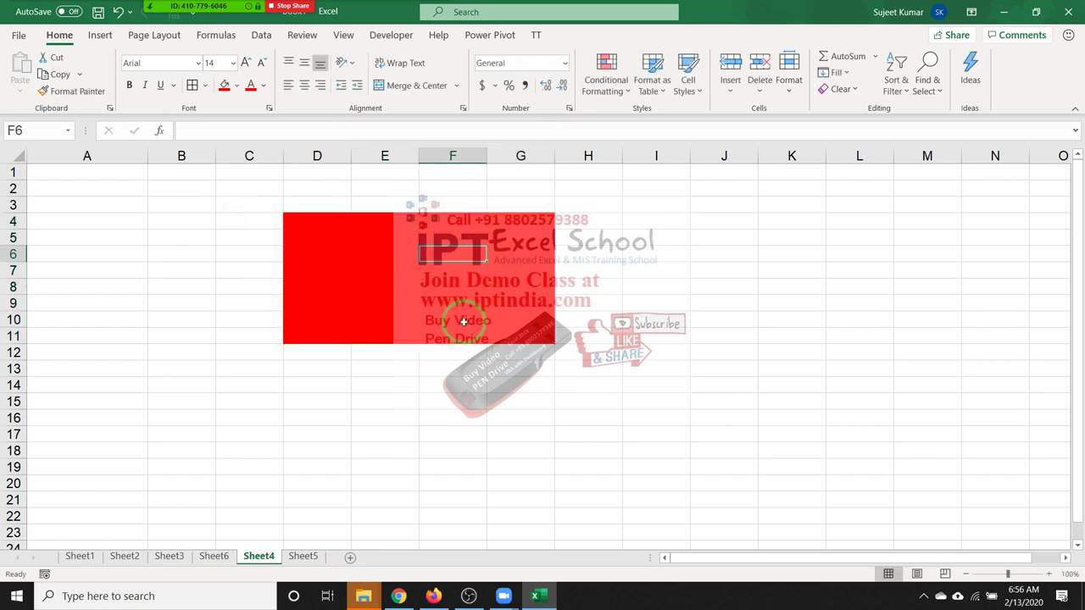
{"action": "left_click", "coordinate": [401, 315]}
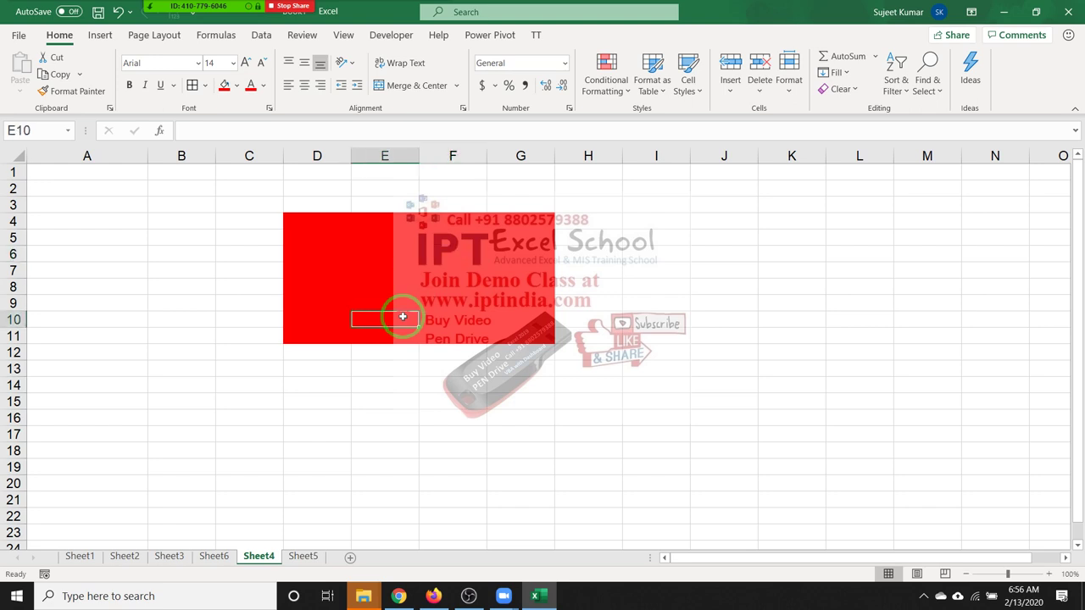
{"action": "left_click_drag", "start_coordinate": [162, 194], "coordinate": [208, 444]}
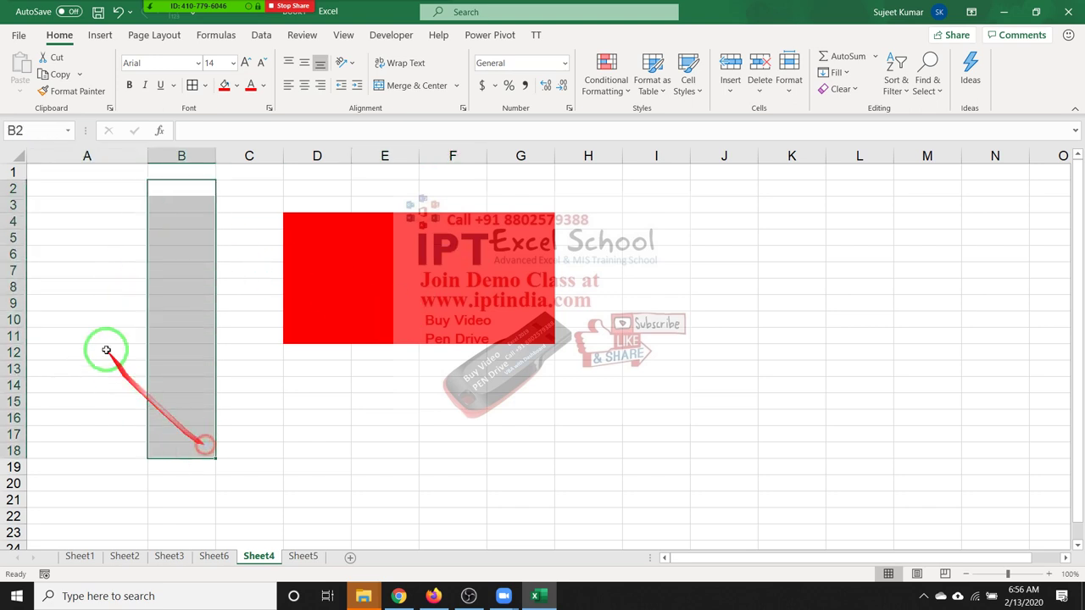
{"action": "left_click", "coordinate": [97, 321]}
{"action": "right_click", "coordinate": [93, 287]}
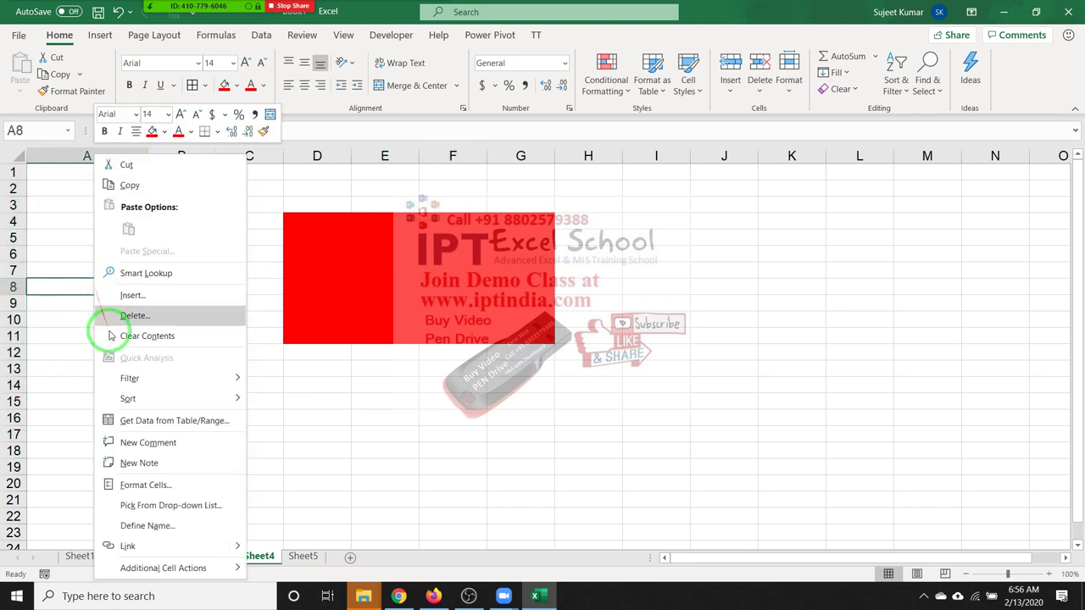
{"action": "left_click", "coordinate": [154, 486]}
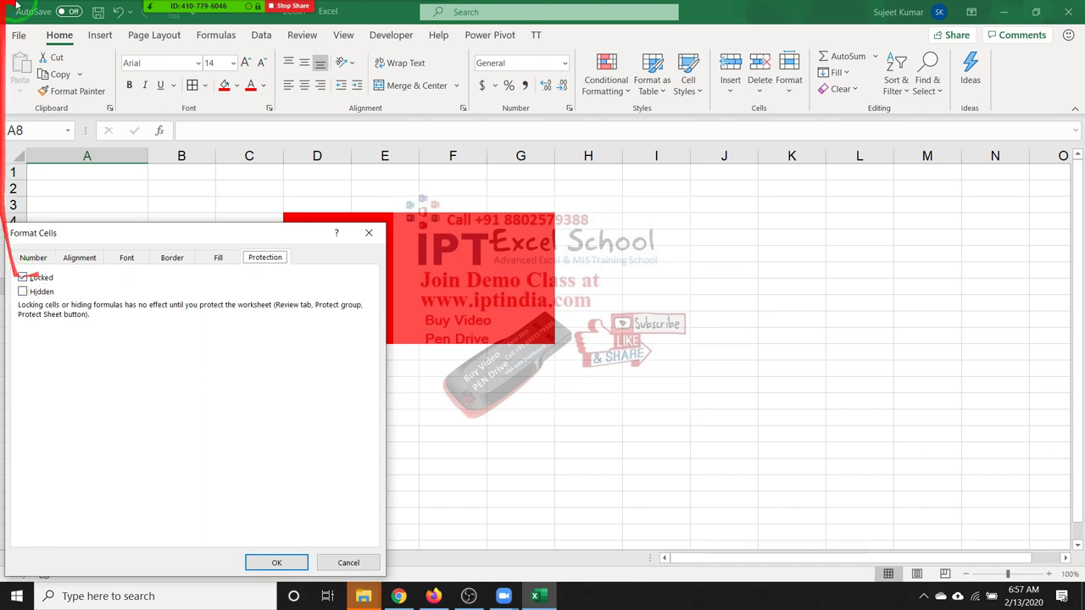
{"action": "left_click", "coordinate": [367, 234]}
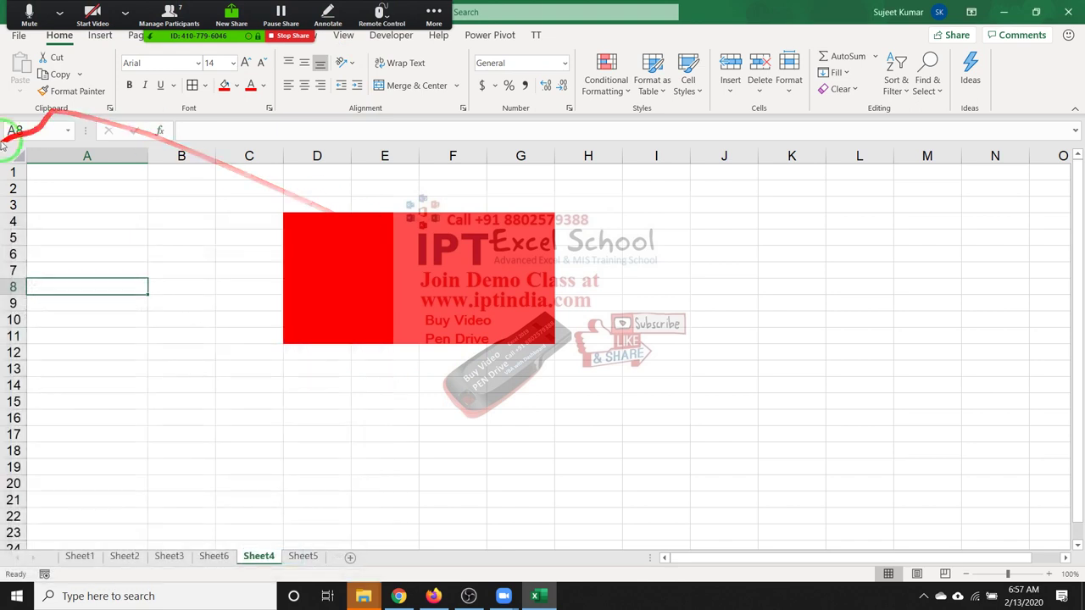
Step: Unlock every cell on Sheet4 via Format Cells > Protection
{"action": "left_click", "coordinate": [19, 158]}
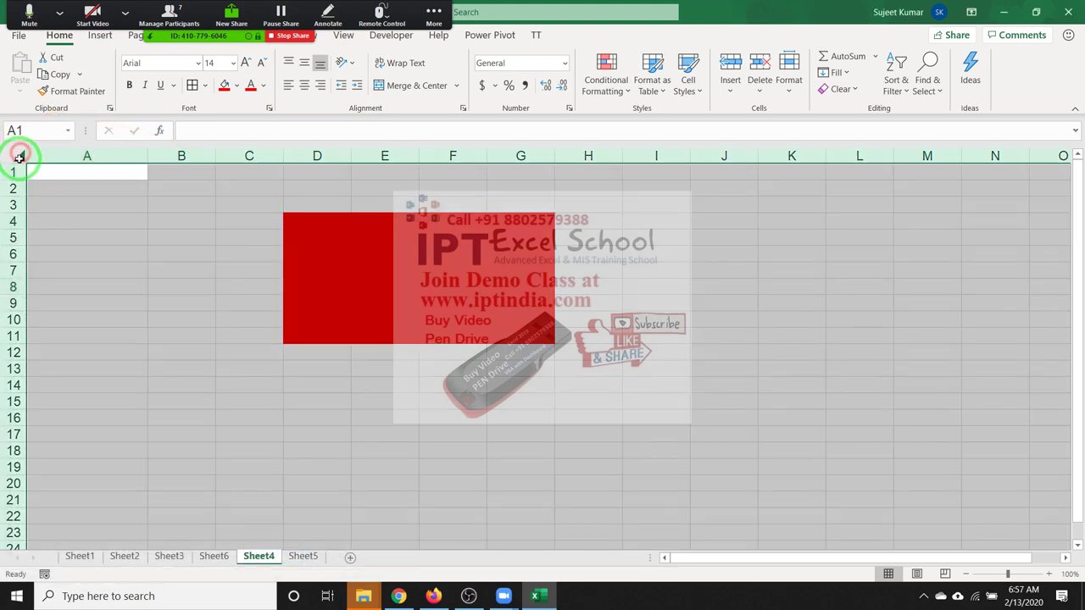
{"action": "right_click", "coordinate": [143, 217]}
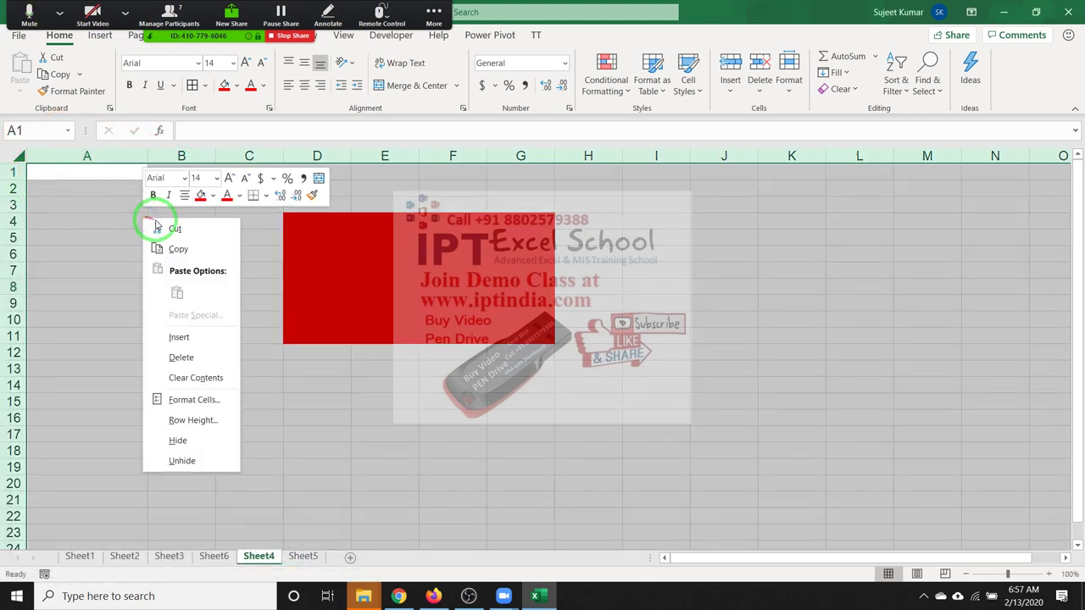
{"action": "left_click", "coordinate": [206, 407]}
{"action": "left_click_drag", "start_coordinate": [186, 236], "coordinate": [574, 178]}
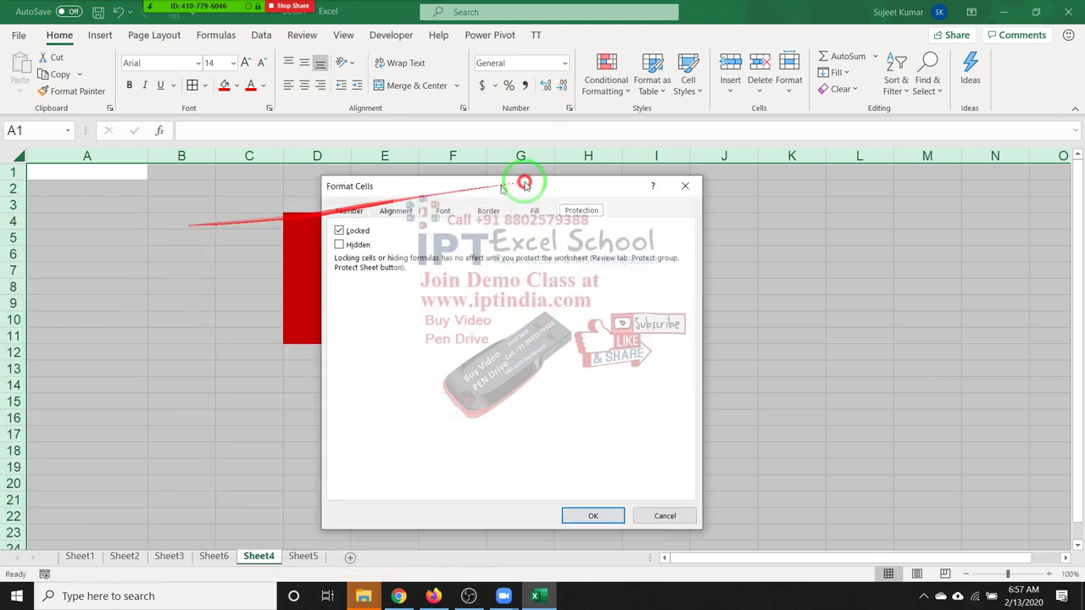
{"action": "left_click", "coordinate": [435, 214]}
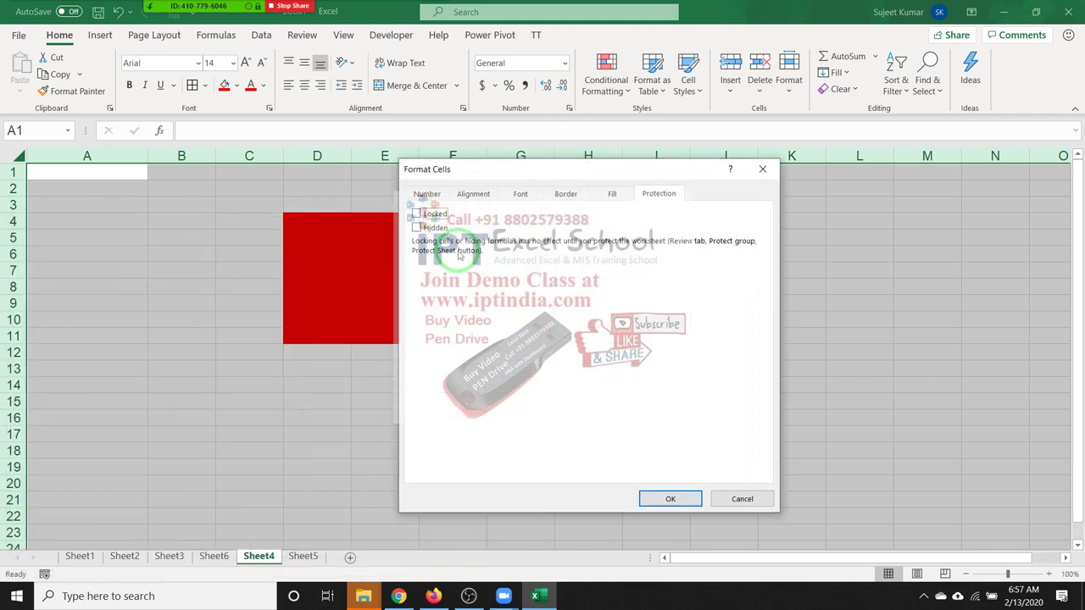
{"action": "left_click", "coordinate": [660, 500]}
Step: Turn the Locked setting back on for the red range D4:G11
{"action": "left_click", "coordinate": [368, 400]}
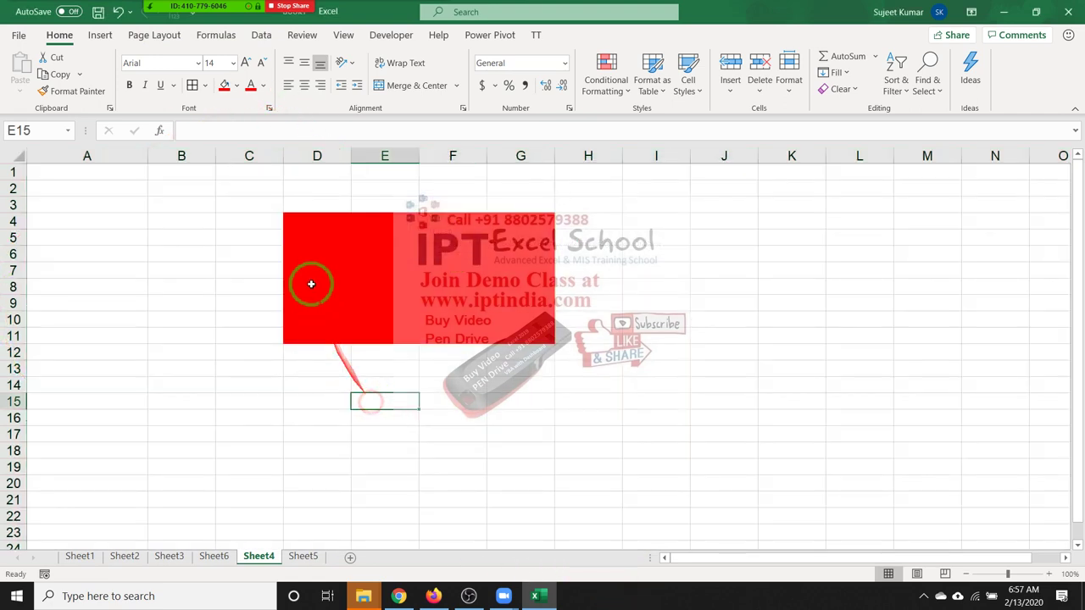
{"action": "left_click_drag", "start_coordinate": [314, 218], "coordinate": [531, 337]}
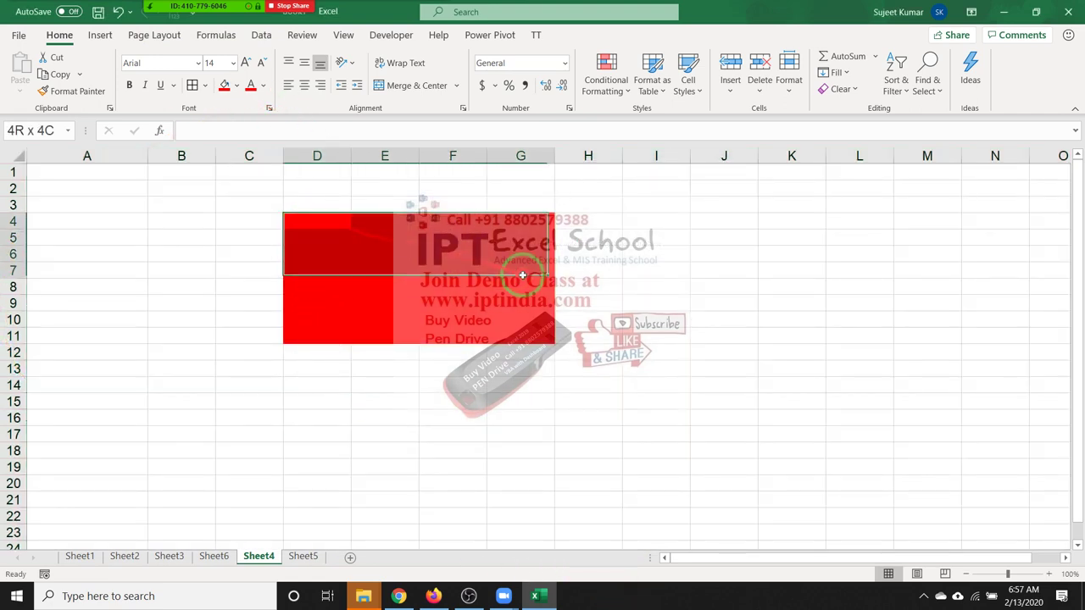
{"action": "right_click", "coordinate": [530, 329]}
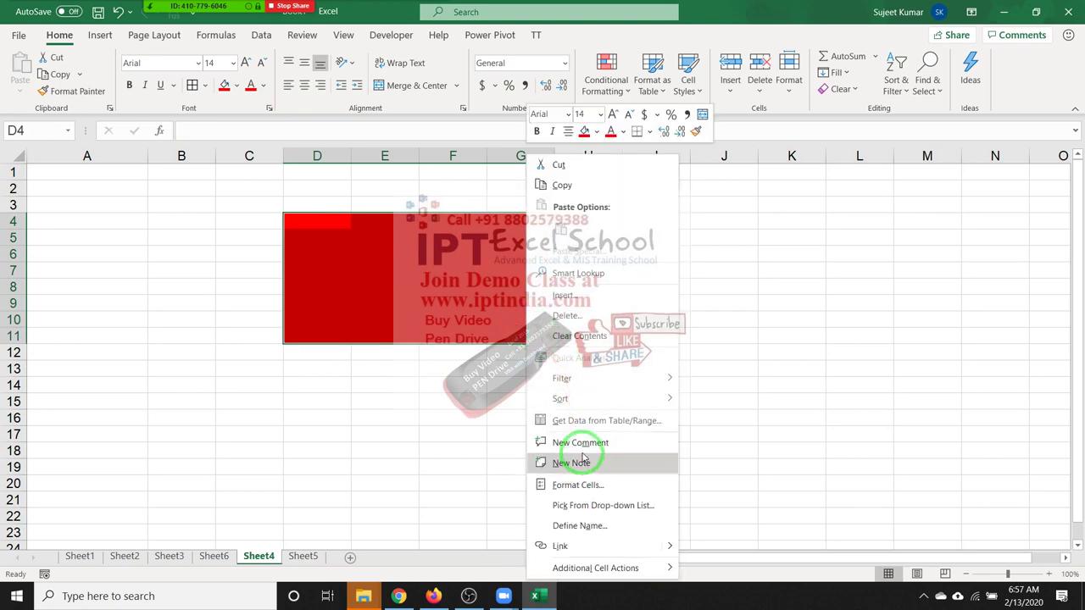
{"action": "left_click", "coordinate": [564, 485]}
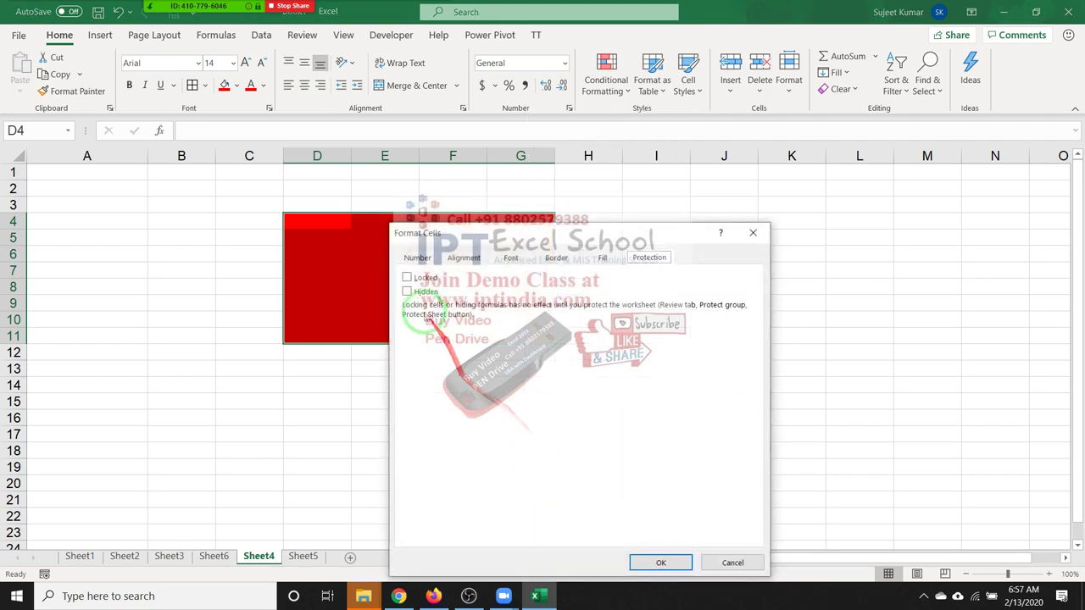
{"action": "left_click", "coordinate": [407, 278]}
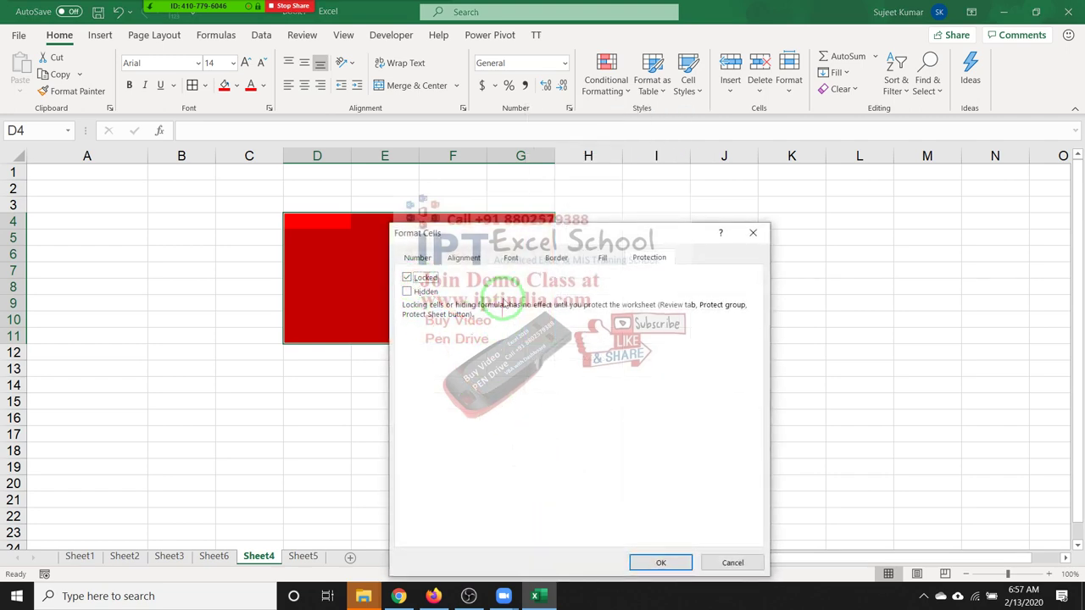
{"action": "left_click_drag", "start_coordinate": [522, 234], "coordinate": [727, 144]}
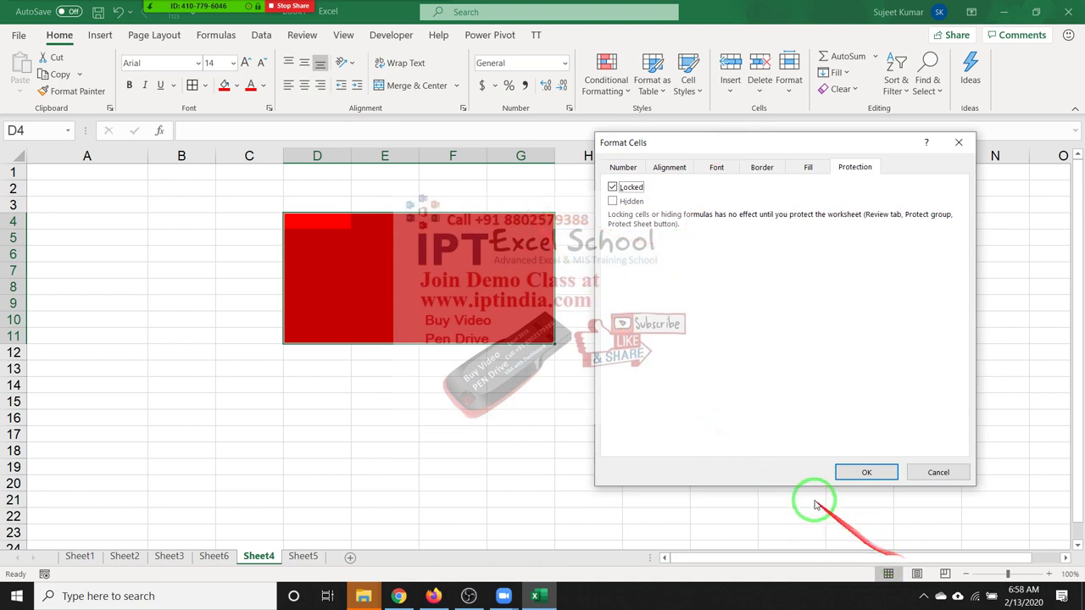
{"action": "left_click", "coordinate": [860, 472]}
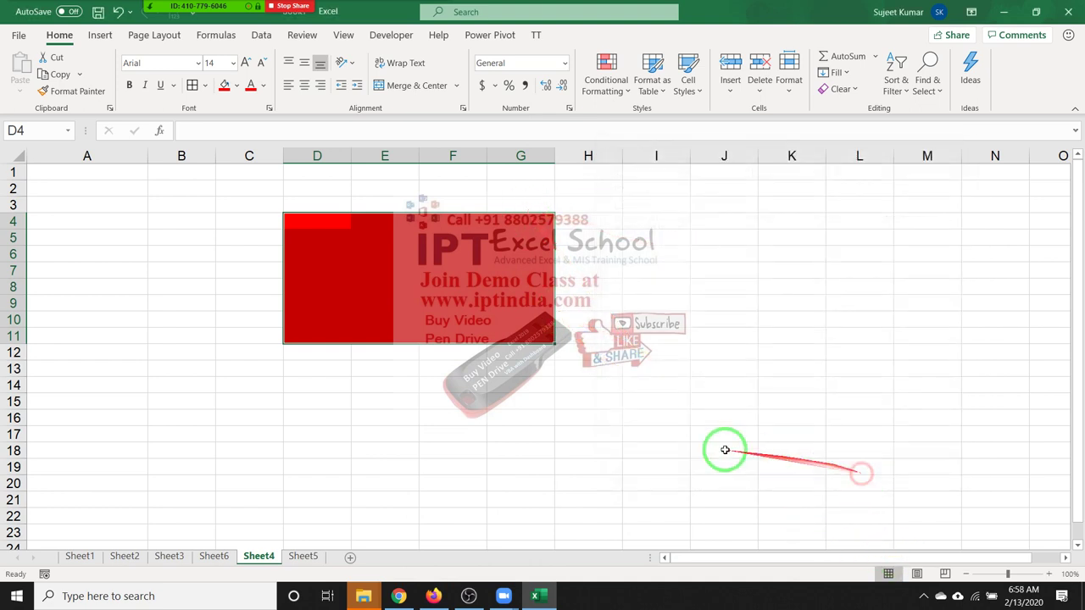
Step: Protect Sheet4 with the default Protect Sheet settings
{"action": "right_click", "coordinate": [269, 562]}
{"action": "left_click", "coordinate": [293, 466]}
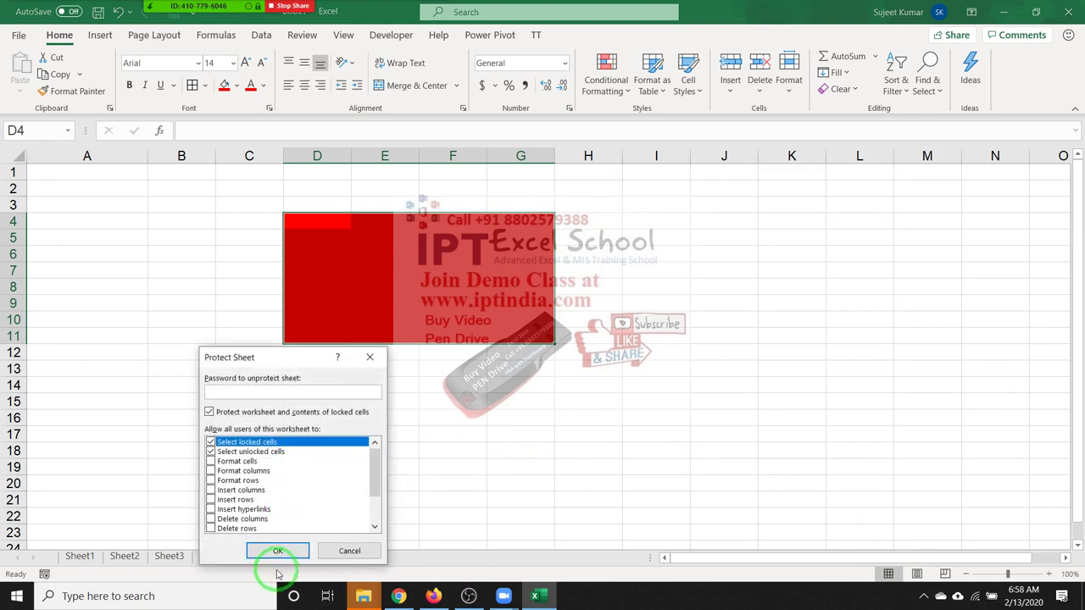
{"action": "left_click", "coordinate": [277, 551]}
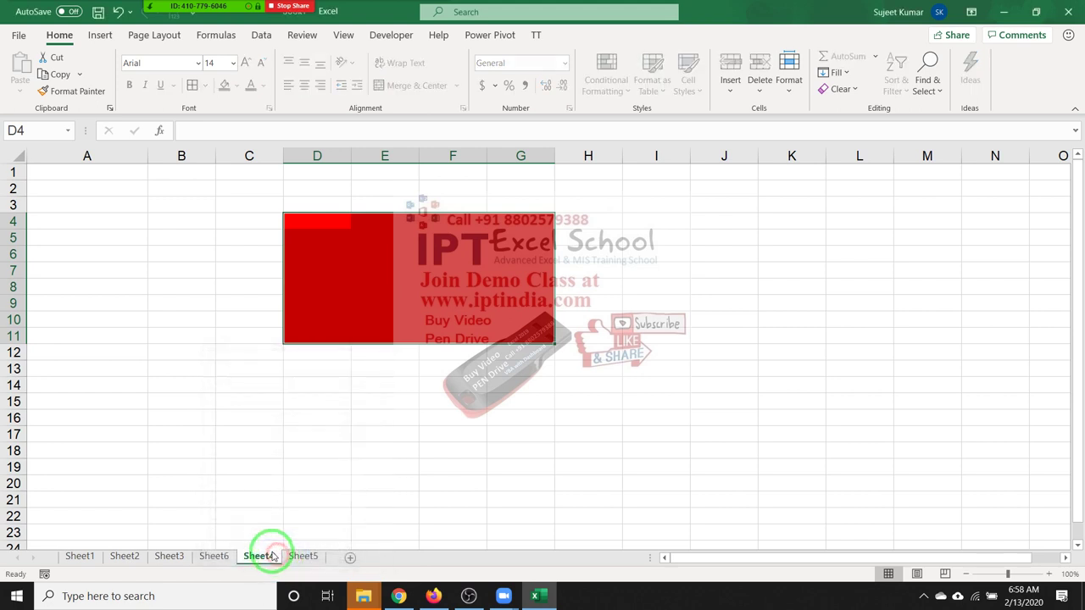
Step: Enter 'kjhgikhkj' in C21 and confirm editing E10 raises the protected-sheet warning
{"action": "left_click", "coordinate": [255, 494]}
{"action": "type", "text": "kjhgikhkj"}
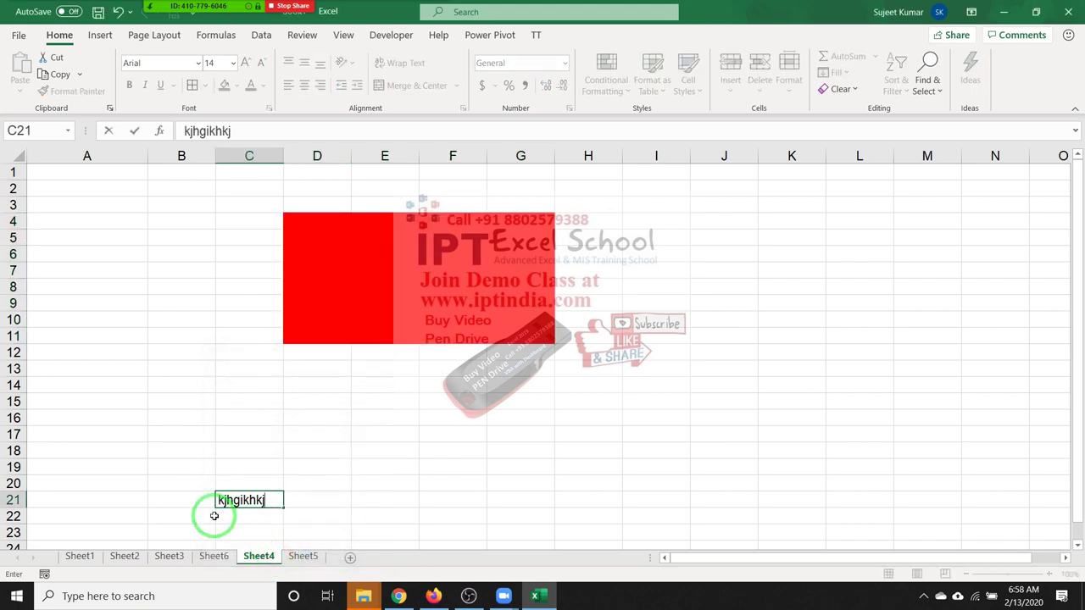
{"action": "left_click", "coordinate": [408, 315]}
{"action": "double_click", "coordinate": [408, 313]}
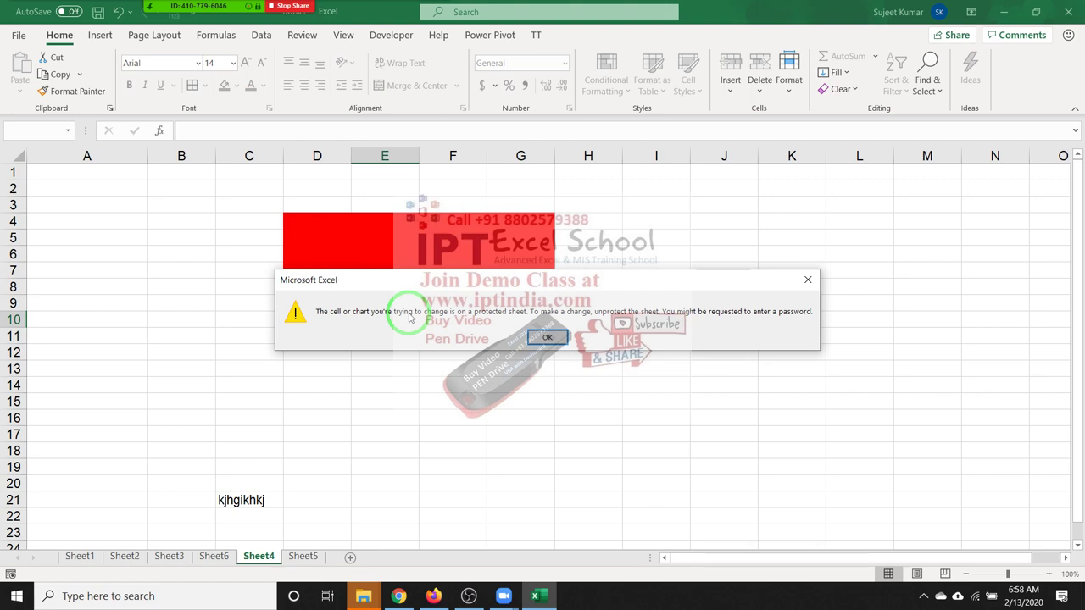
{"action": "key", "text": "Return"}
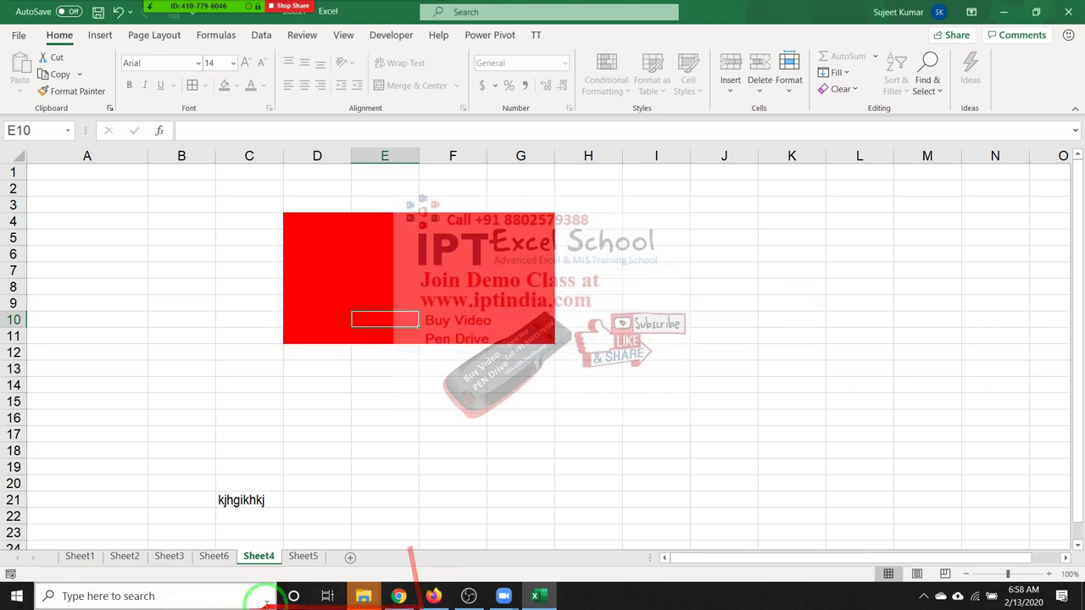
Step: Open the empty Sheet5 worksheet
{"action": "left_click", "coordinate": [303, 556]}
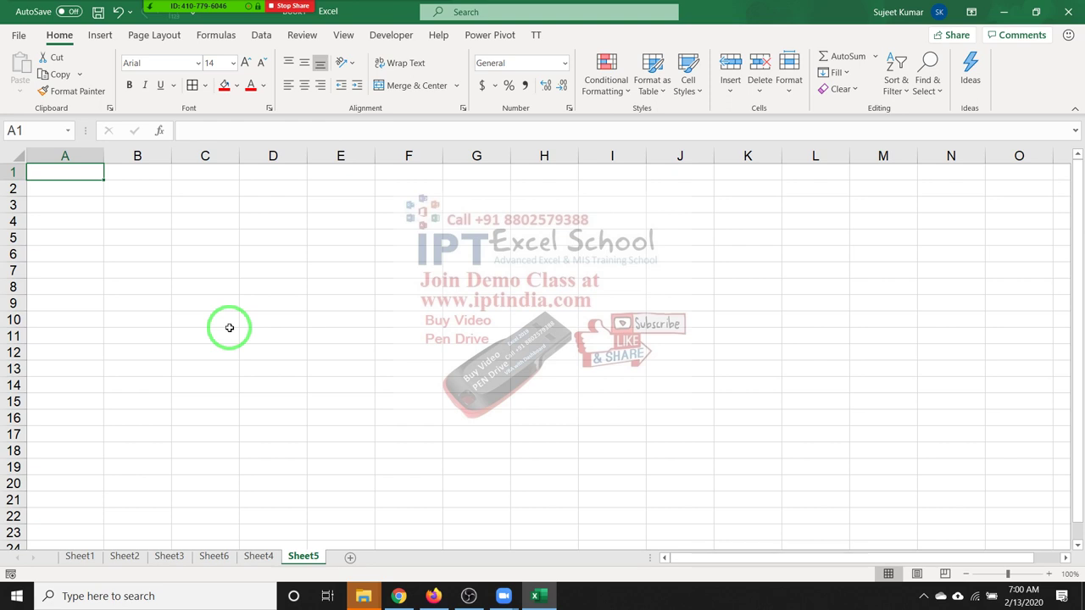
Step: Type headers Name, Qty, MRP, Amt, Com, GST, Total, Date, Time across row 1
{"action": "type", "text": "Name"}
{"action": "key", "text": "Tab"}
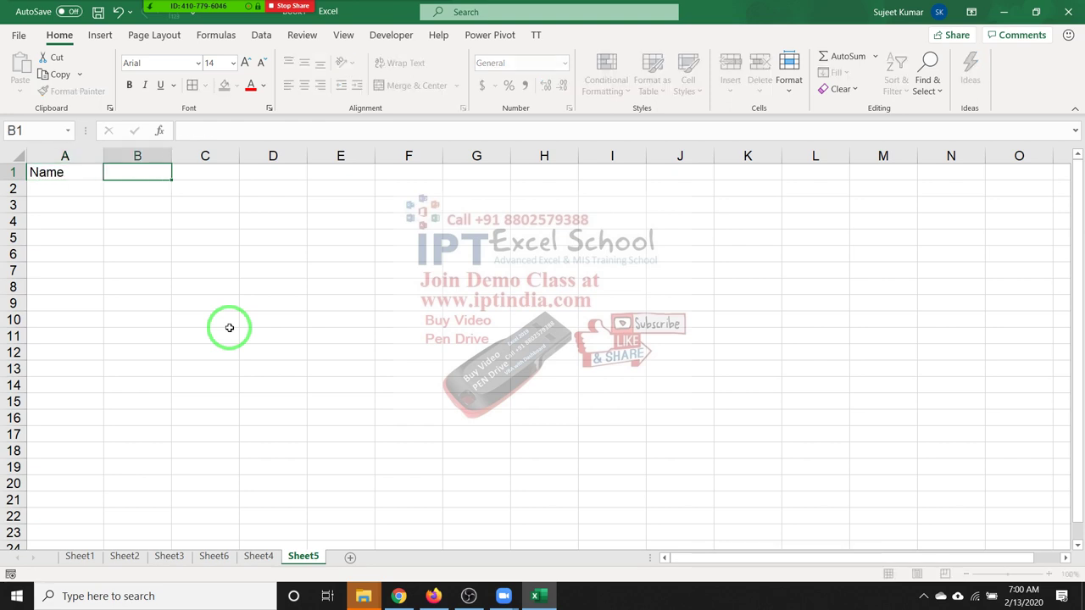
{"action": "type", "text": "Q"}
{"action": "type", "text": "ty"}
{"action": "key", "text": "Tab"}
{"action": "type", "text": "MRP"}
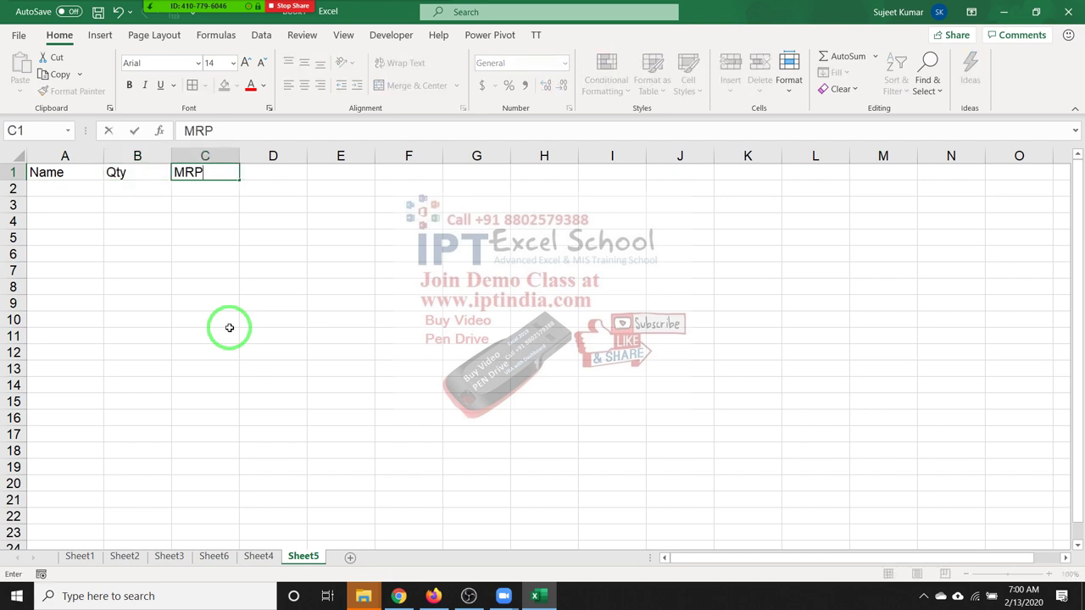
{"action": "key", "text": "Tab"}
{"action": "type", "text": "A"}
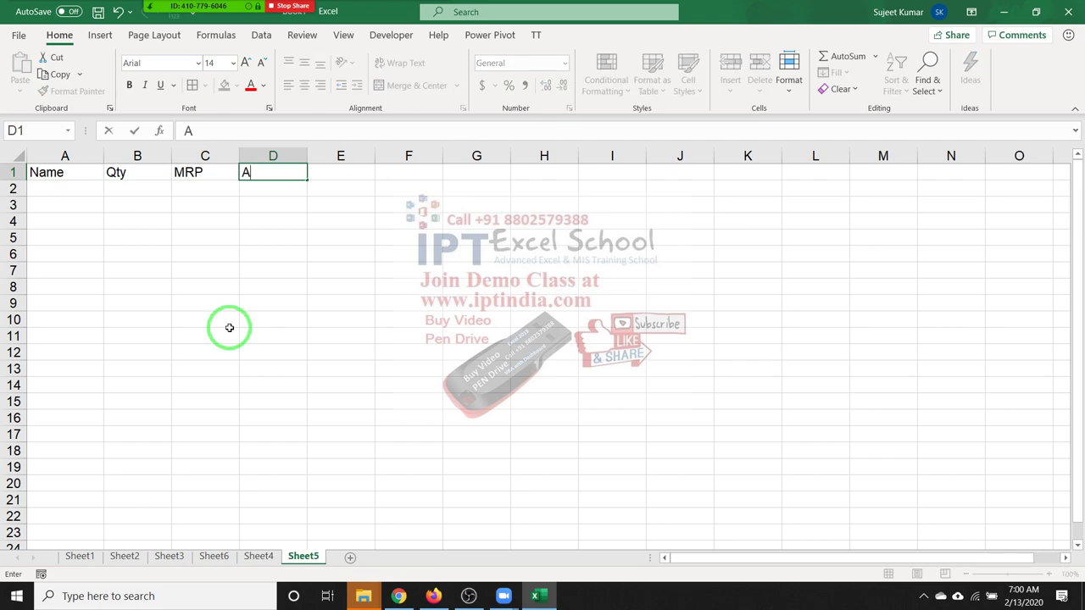
{"action": "type", "text": "mt"}
{"action": "key", "text": "Tab"}
{"action": "type", "text": "C"}
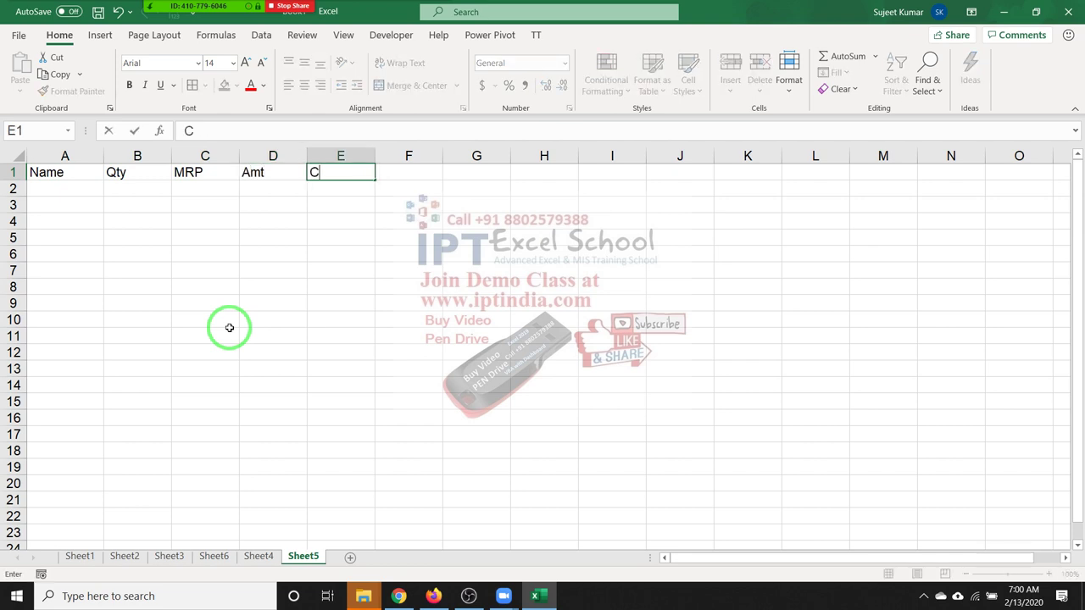
{"action": "type", "text": "om"}
{"action": "key", "text": "Tab"}
{"action": "type", "text": "T"}
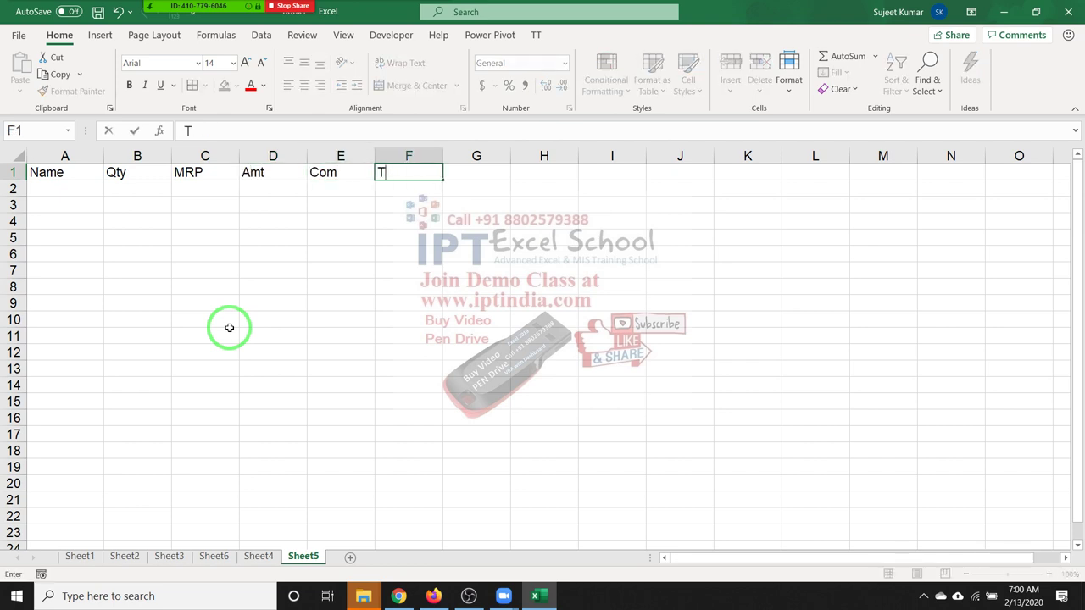
{"action": "key", "text": "BackSpace"}
{"action": "type", "text": "GS"}
{"action": "type", "text": "T"}
{"action": "key", "text": "Tab"}
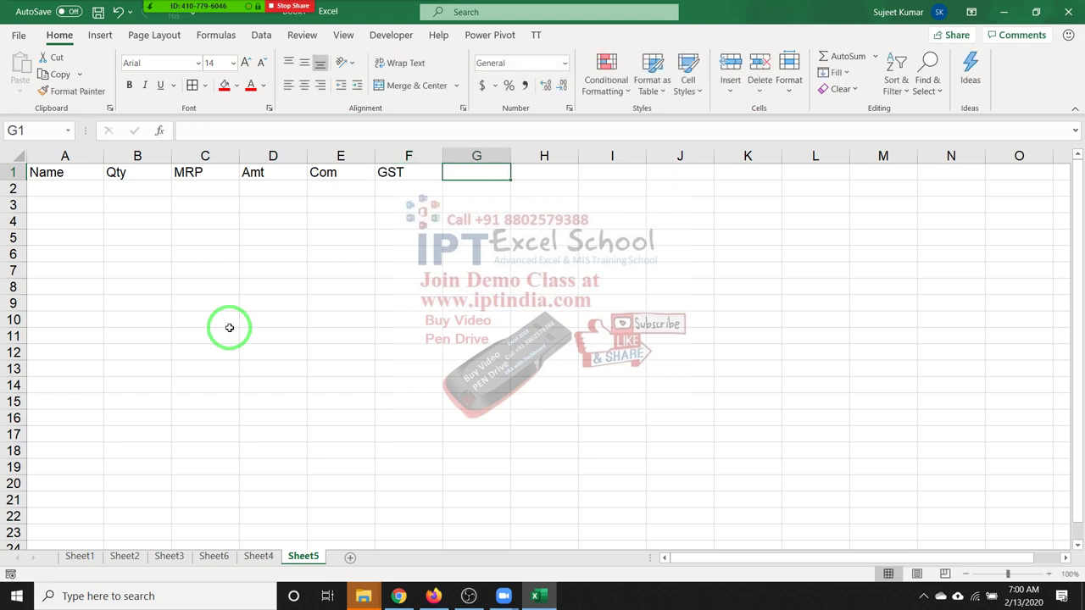
{"action": "type", "text": "Total"}
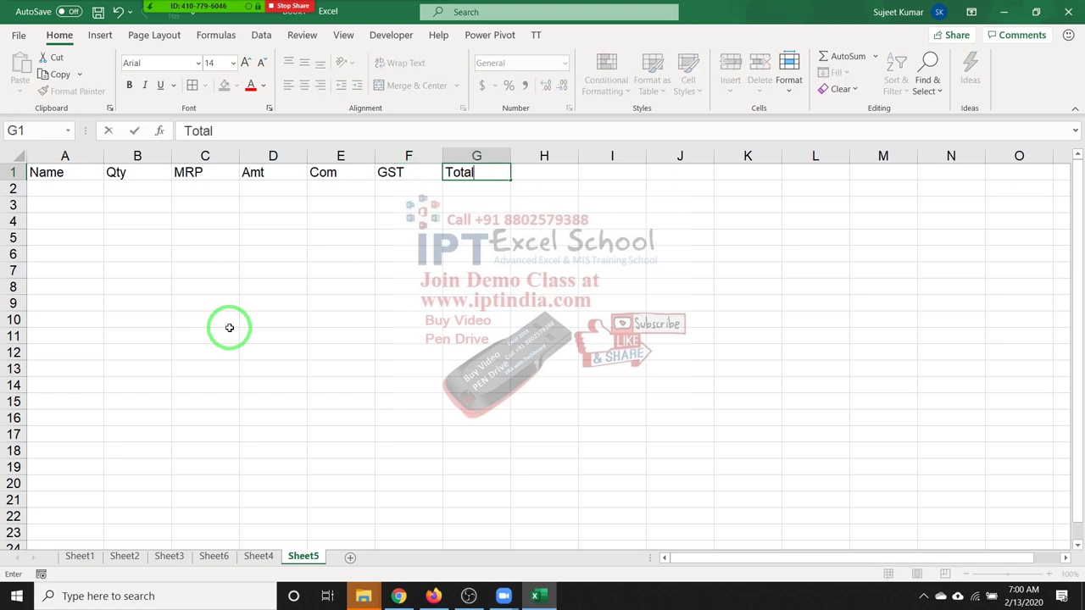
{"action": "key", "text": "Tab"}
{"action": "type", "text": "Date"}
{"action": "key", "text": "Tab"}
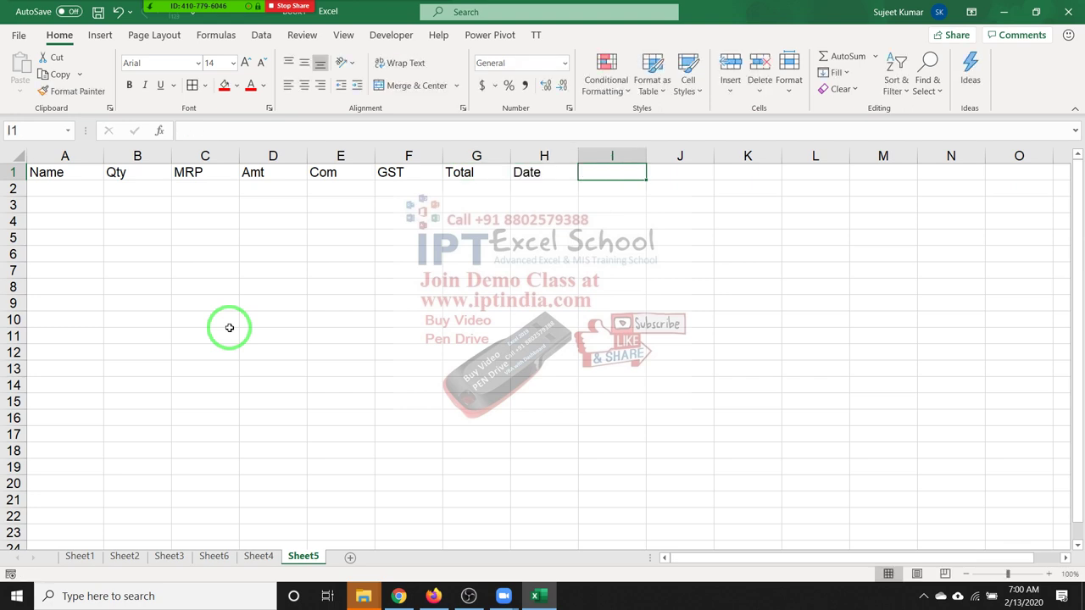
{"action": "type", "text": "Time"}
{"action": "key", "text": "Return"}
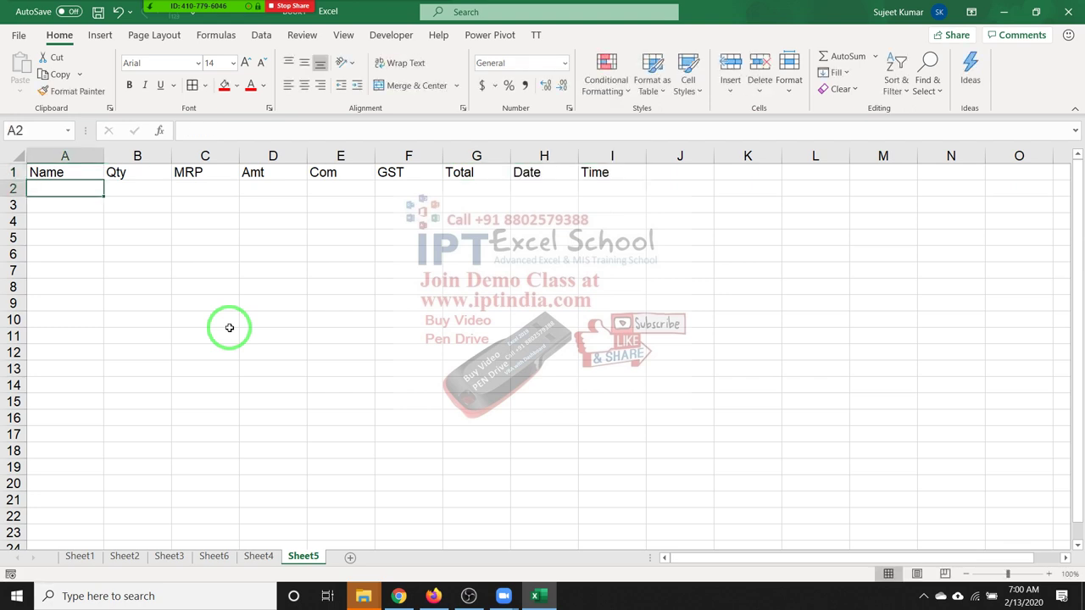
Step: Enter the Amt formula =B2*C2 in D2 and Com formula =D2*2% in E2
{"action": "key", "text": "Right"}
{"action": "key", "text": "Right"}
{"action": "key", "text": "Right"}
{"action": "type", "text": "="}
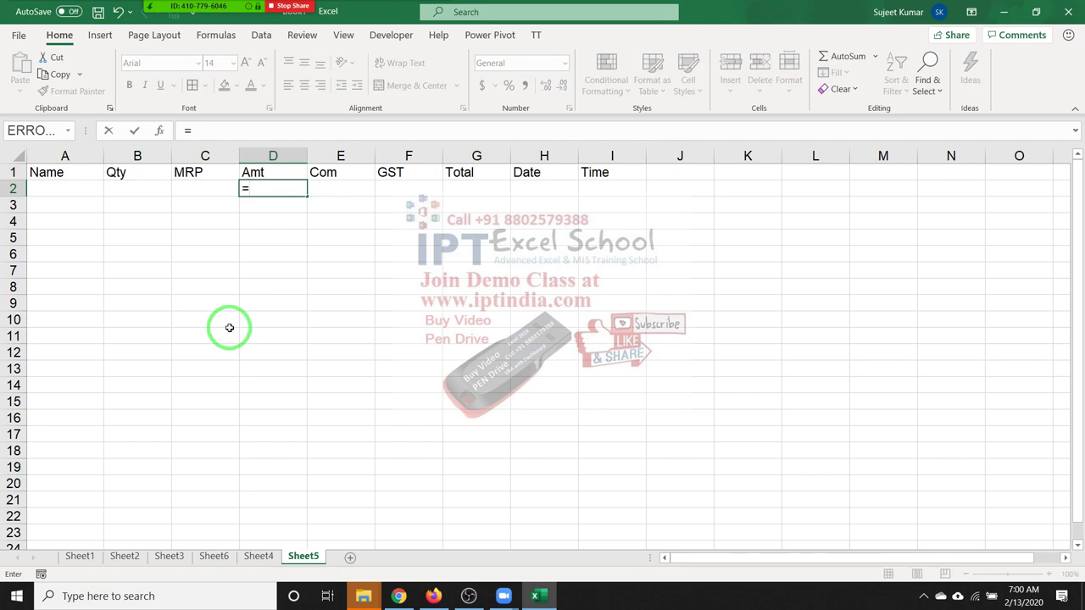
{"action": "key", "text": "Left"}
{"action": "key", "text": "Left"}
{"action": "key", "text": "Left"}
{"action": "key", "text": "Right"}
{"action": "type", "text": "*"}
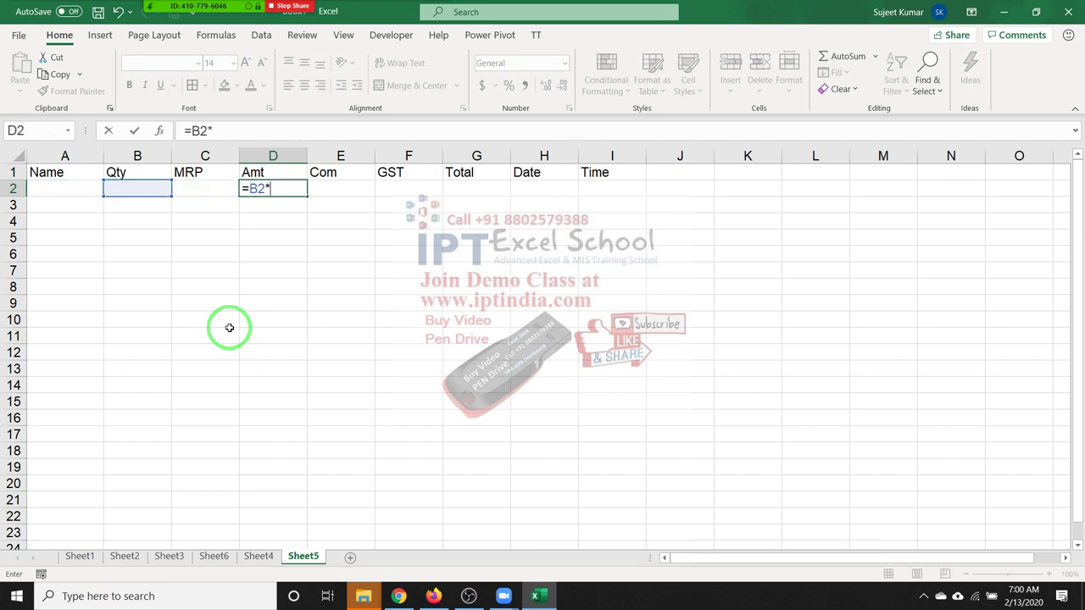
{"action": "key", "text": "Left"}
{"action": "key", "text": "Return"}
{"action": "key", "text": "Up"}
{"action": "key", "text": "Right"}
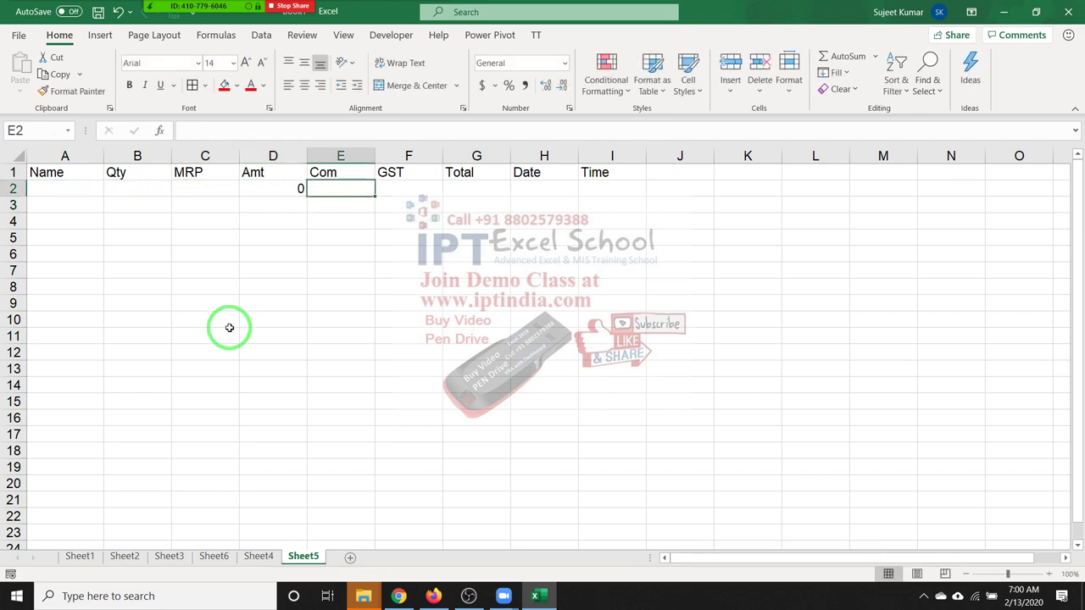
{"action": "type", "text": "="}
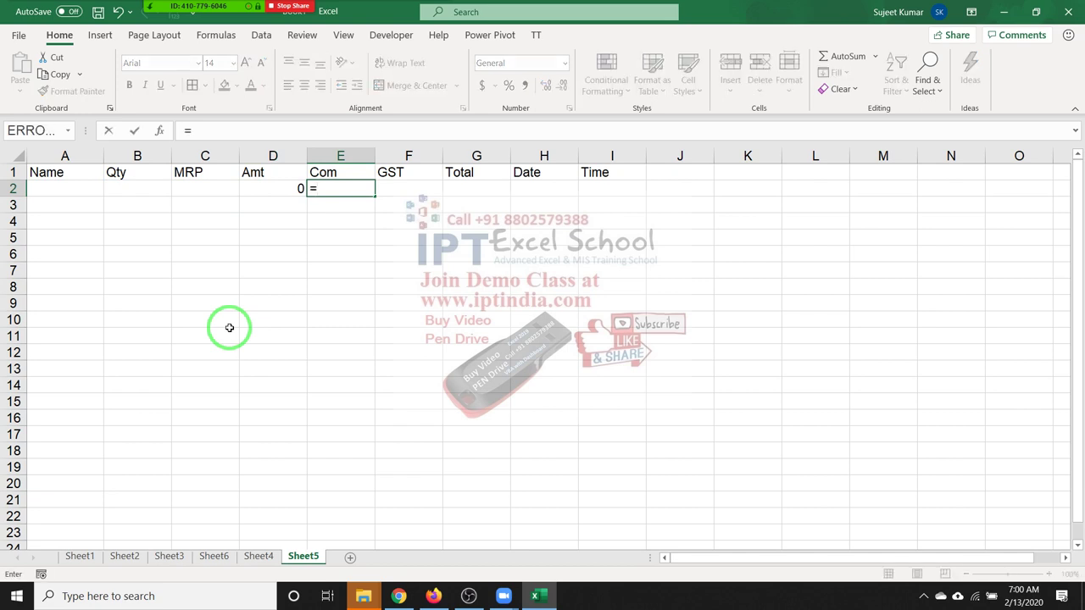
{"action": "key", "text": "Left"}
{"action": "type", "text": "*2%"}
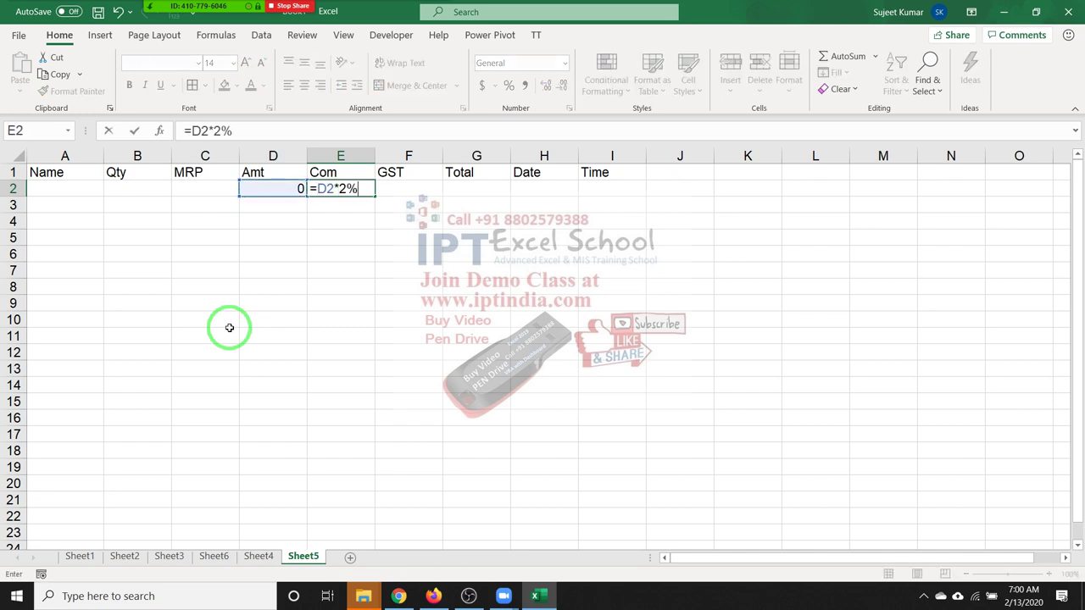
{"action": "key", "text": "Return"}
Step: Enter GST =E2*18% in F2 and an AutoSum Total =SUM(D2:F2) in G2
{"action": "key", "text": "Up"}
{"action": "key", "text": "Right"}
{"action": "type", "text": "="}
{"action": "key", "text": "Left"}
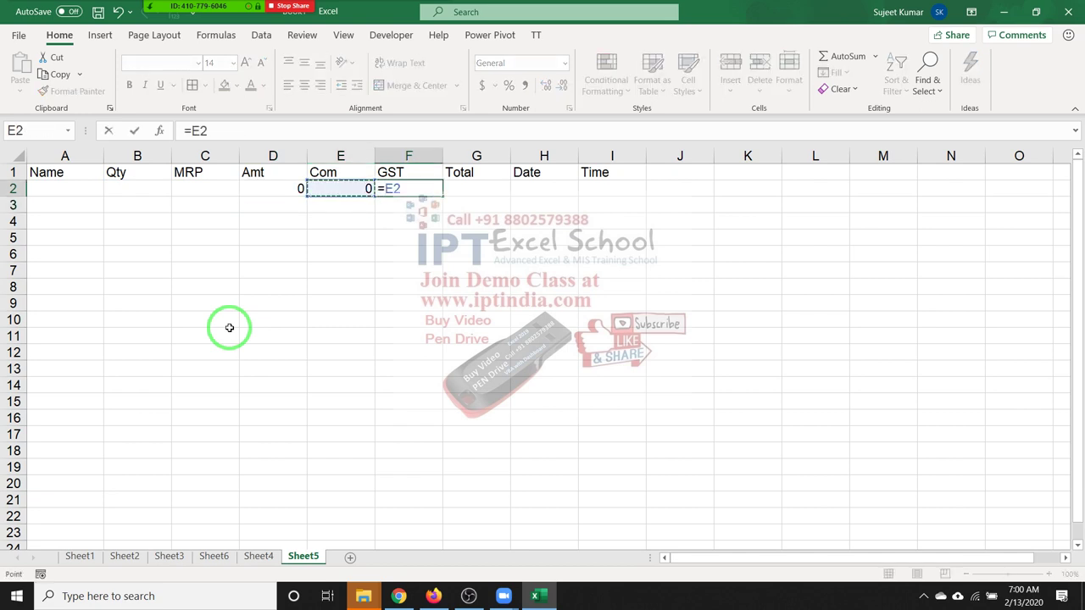
{"action": "type", "text": "*18%"}
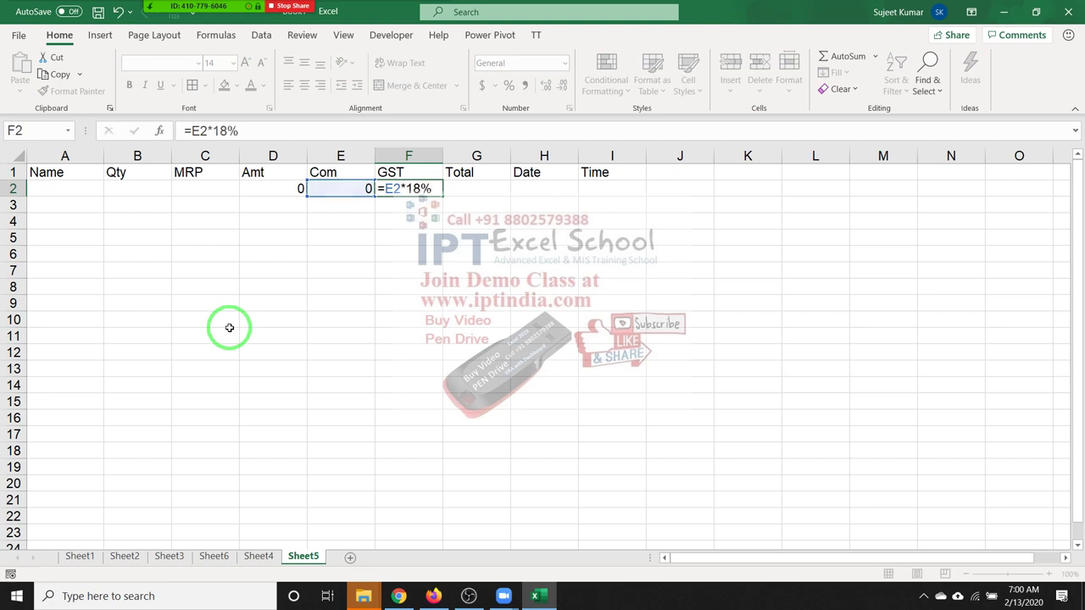
{"action": "key", "text": "Return"}
{"action": "key", "text": "Up"}
{"action": "key", "text": "Right"}
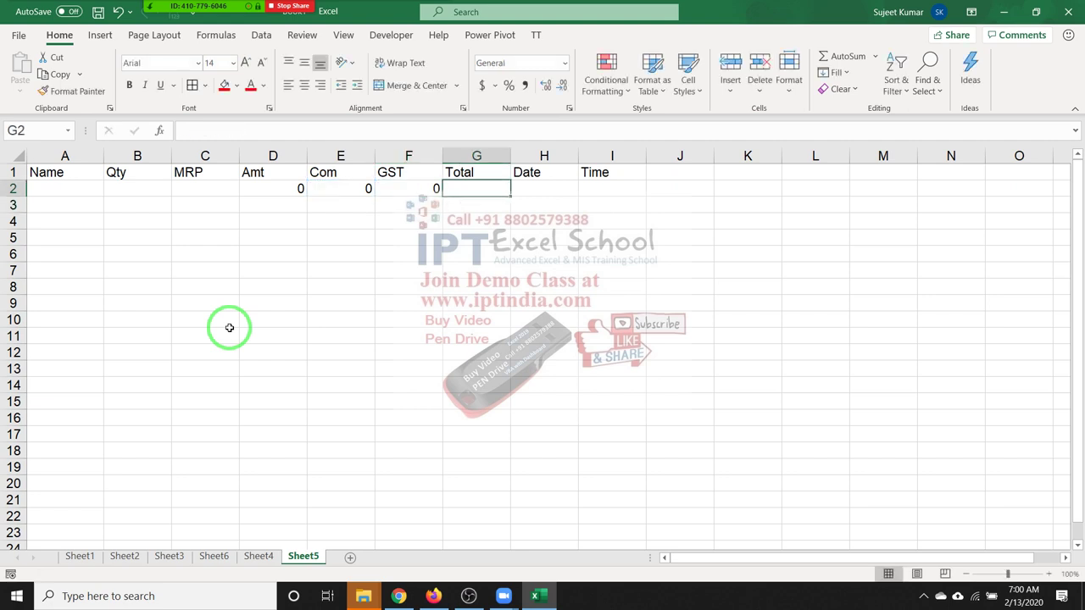
{"action": "key", "text": "alt+equal"}
{"action": "key", "text": "Return"}
Step: Insert today's date in H2 and I2
{"action": "key", "text": "Up"}
{"action": "key", "text": "Right"}
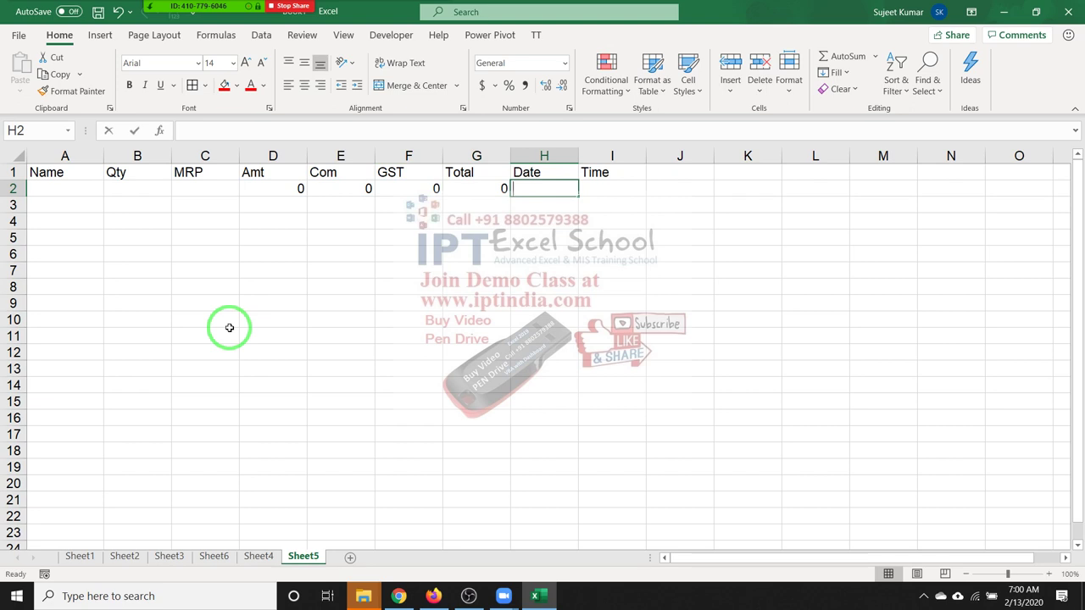
{"action": "key", "text": "ctrl+semicolon"}
{"action": "key", "text": "Tab"}
{"action": "key", "text": "ctrl+semicolon"}
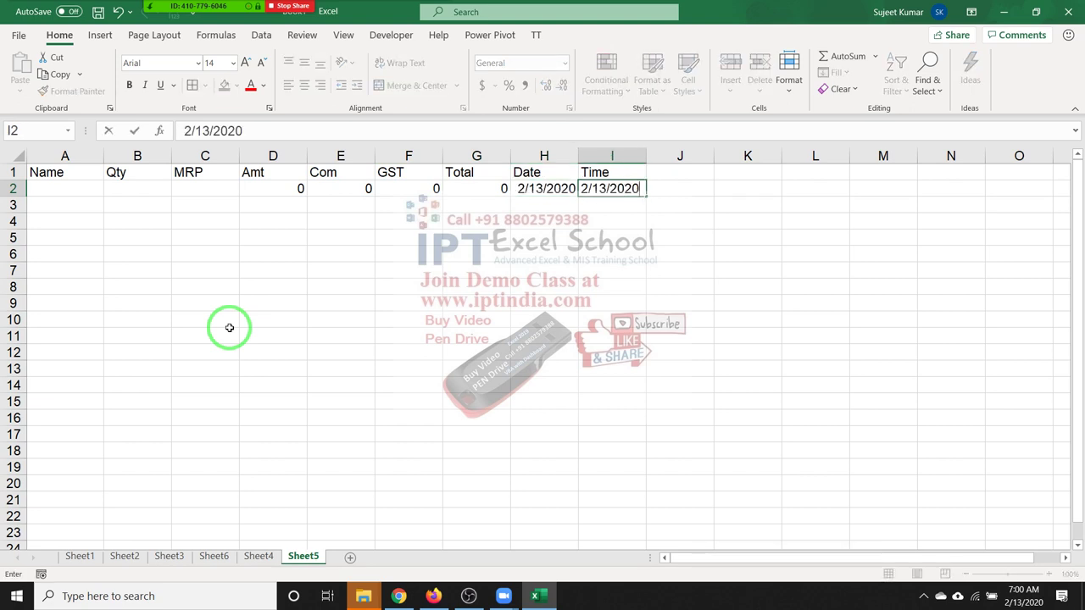
{"action": "key", "text": "Return"}
Step: Fill the D2:G2 formulas down to row 25 with Ctrl+D
{"action": "key", "text": "Up"}
{"action": "key", "text": "Left"}
{"action": "key", "text": "Left"}
{"action": "key", "text": "shift+Left"}
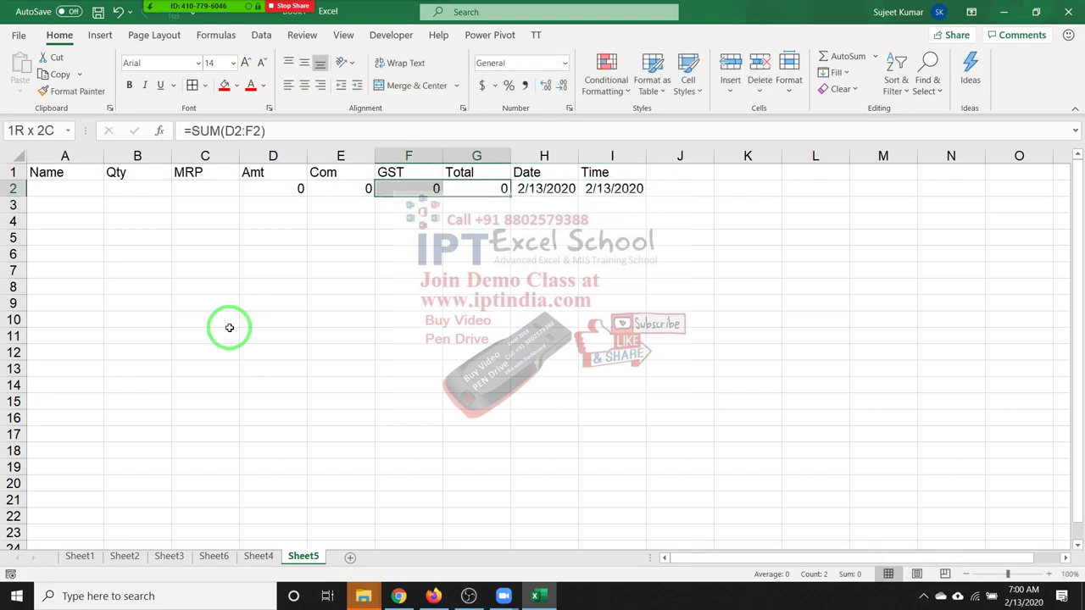
{"action": "key", "text": "shift+Left"}
{"action": "key", "text": "shift+Left"}
{"action": "key", "text": "shift+Page_Down"}
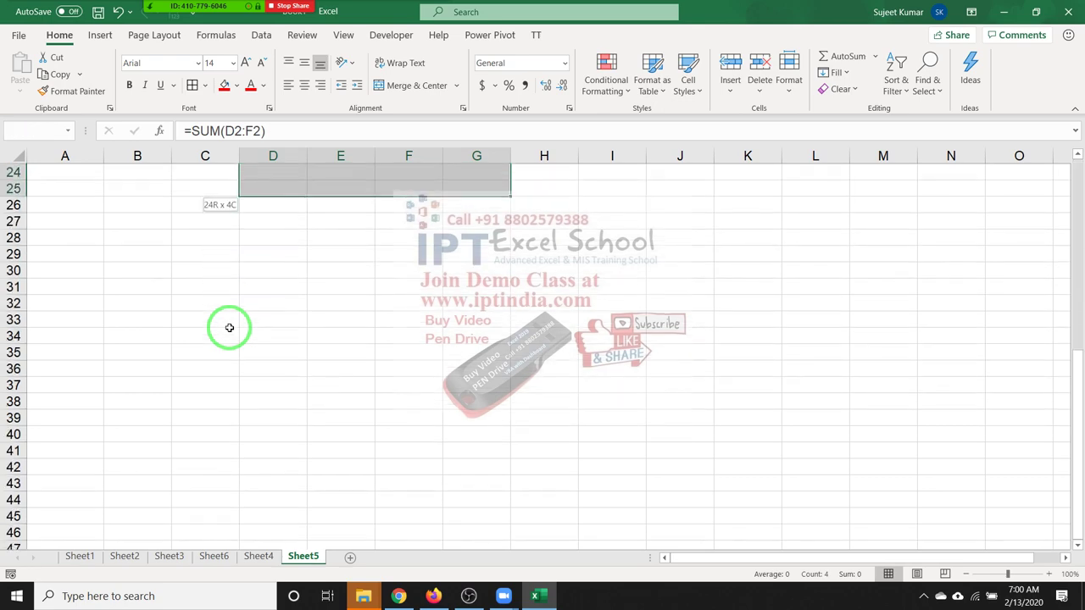
{"action": "key", "text": "ctrl+d"}
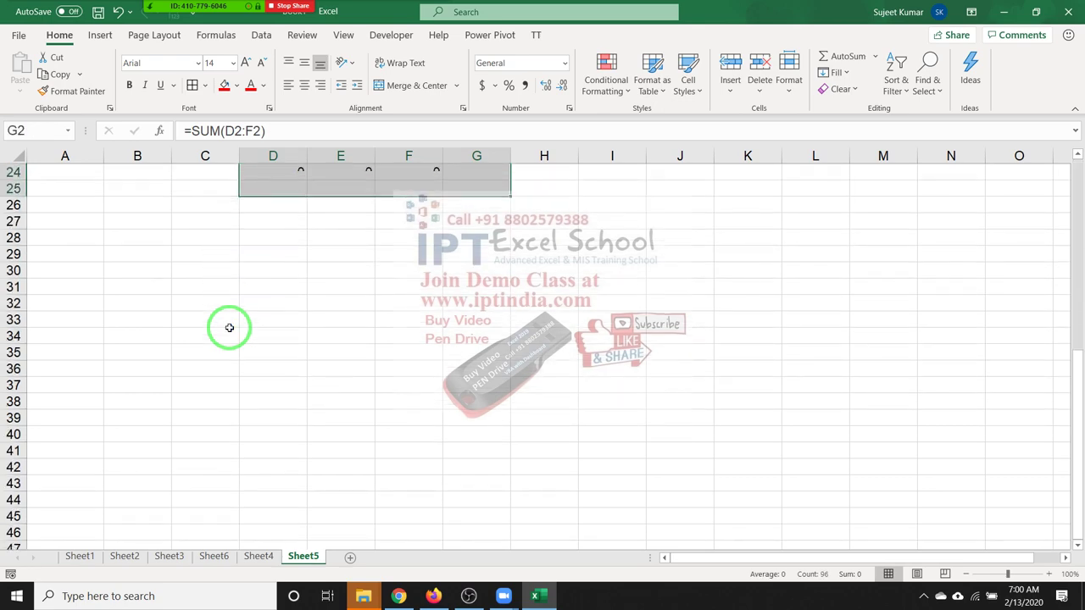
Step: Check the row 2 formulas and clear the dates from H2 and I2
{"action": "key", "text": "ctrl+Up"}
{"action": "key", "text": "Down"}
{"action": "key", "text": "Left"}
{"action": "key", "text": "Left"}
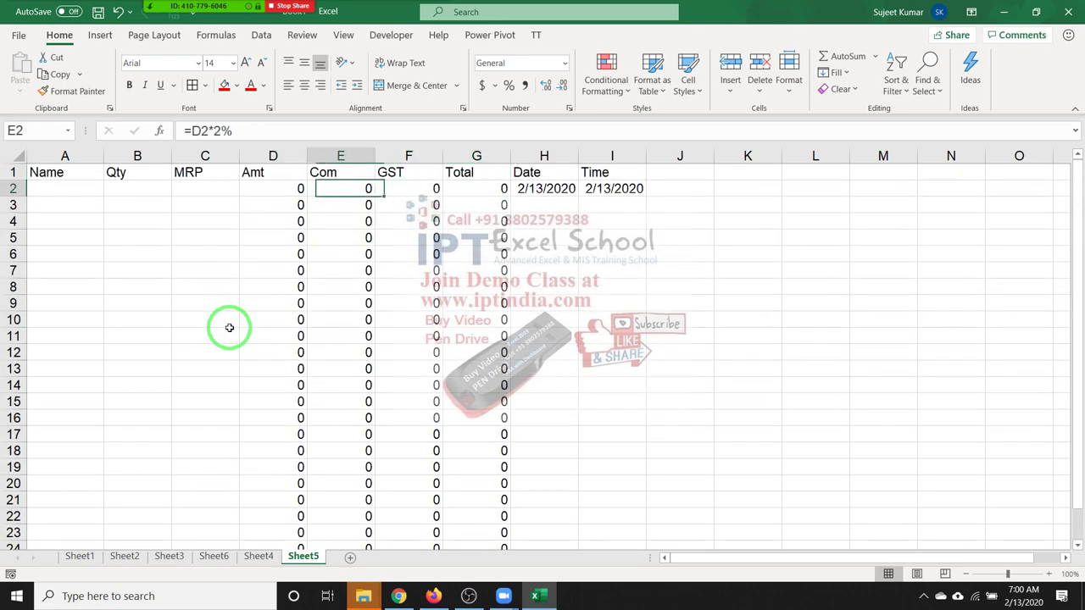
{"action": "key", "text": "Right"}
{"action": "key", "text": "Right"}
{"action": "key", "text": "Right"}
{"action": "key", "text": "Right"}
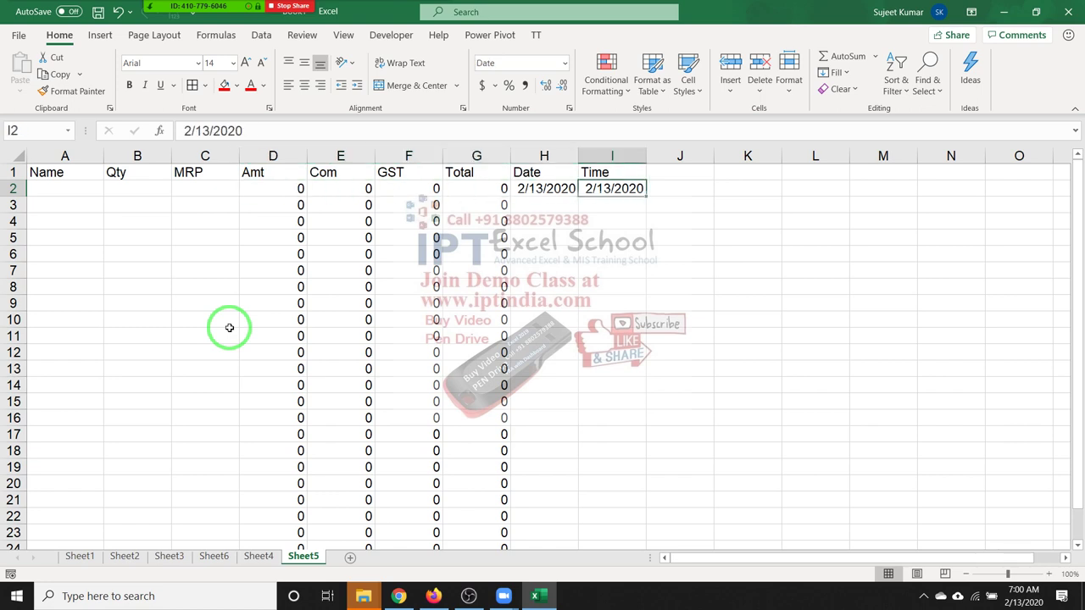
{"action": "key", "text": "Left"}
{"action": "key", "text": "shift+Right"}
{"action": "key", "text": "Delete"}
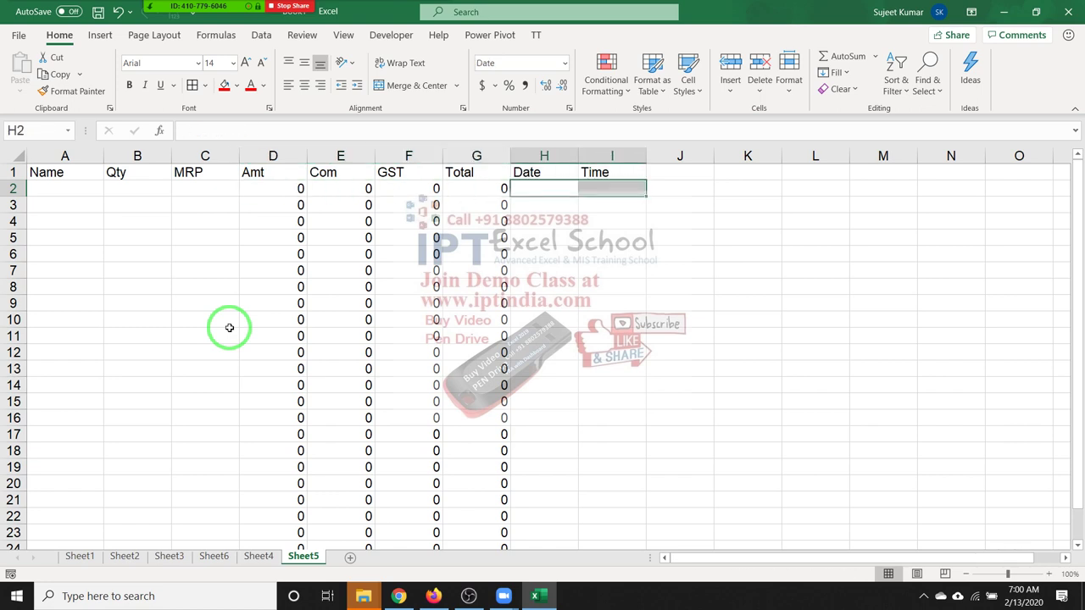
Step: Enter the customer's name, quantity 85 and MRP 36 in cells A2:C2
{"action": "left_click_drag", "start_coordinate": [143, 168], "coordinate": [29, 221]}
{"action": "left_click", "coordinate": [61, 195]}
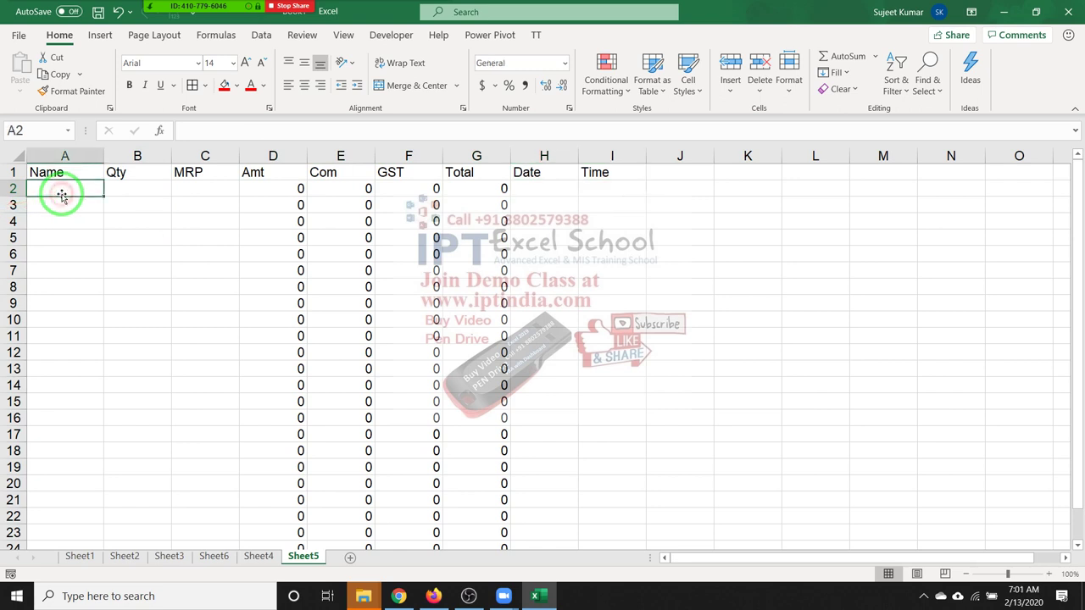
{"action": "type", "text": "Puja"}
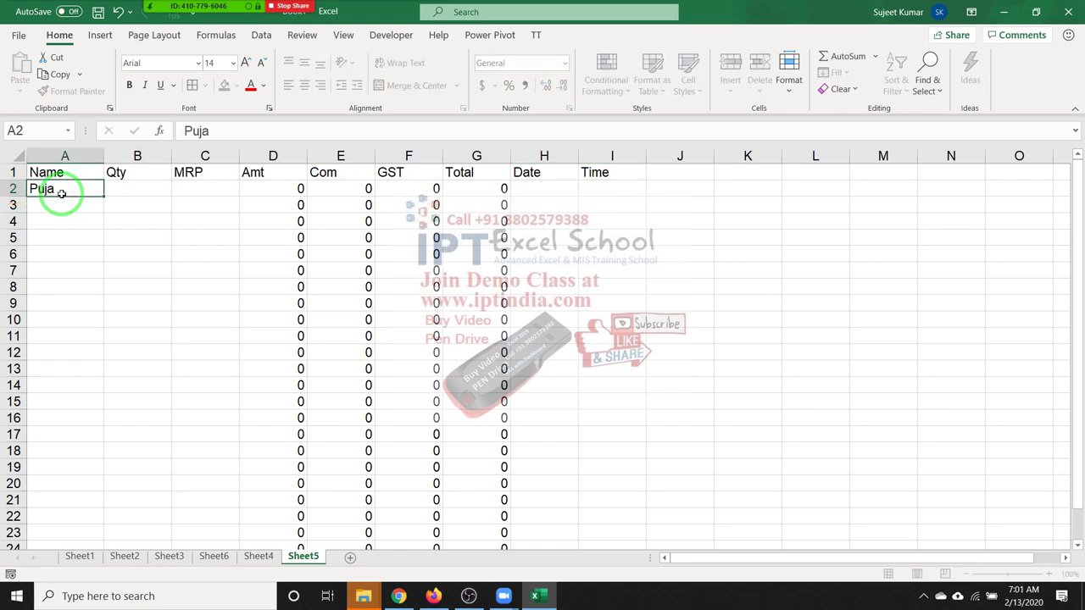
{"action": "key", "text": "Tab"}
{"action": "type", "text": "85"}
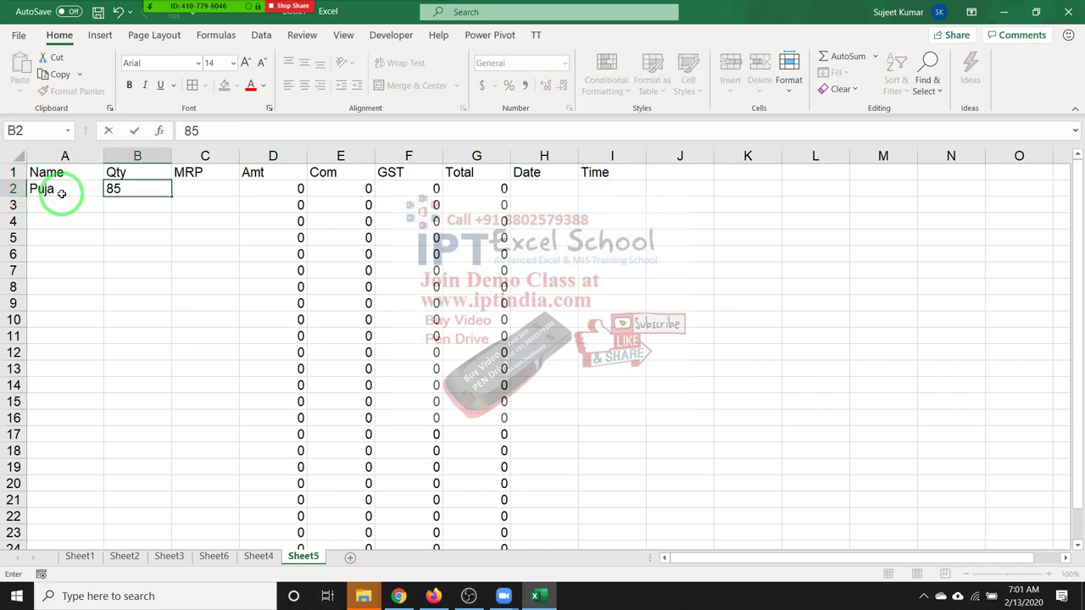
{"action": "key", "text": "Tab"}
{"action": "type", "text": "36"}
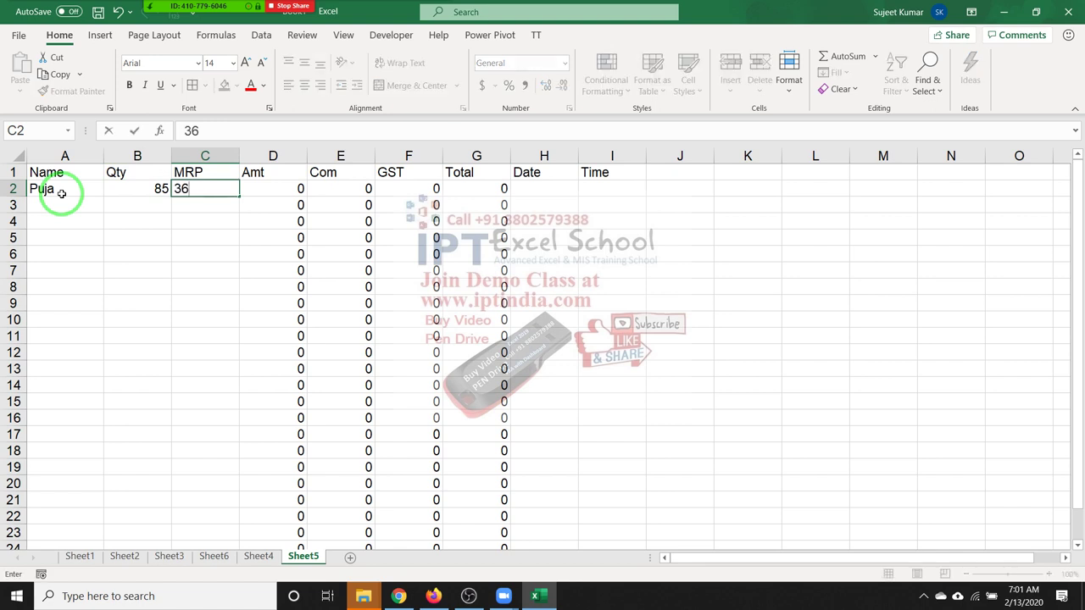
{"action": "key", "text": "Tab"}
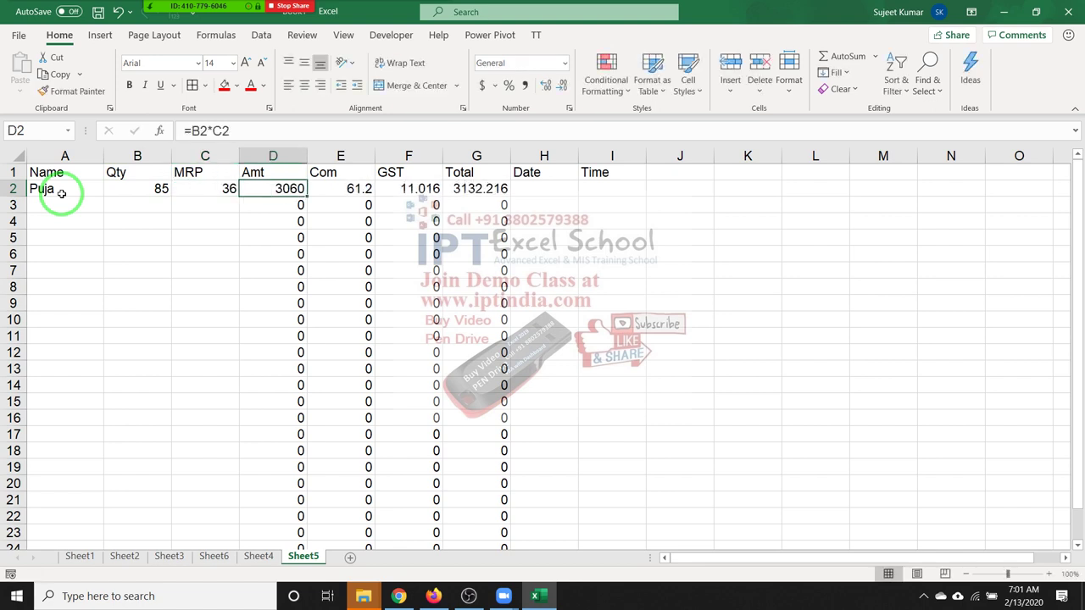
Step: Insert today's date 2/13/2020 in H2 and the current time 7:01 AM in I2
{"action": "key", "text": "Tab"}
{"action": "key", "text": "Tab"}
{"action": "key", "text": "Tab"}
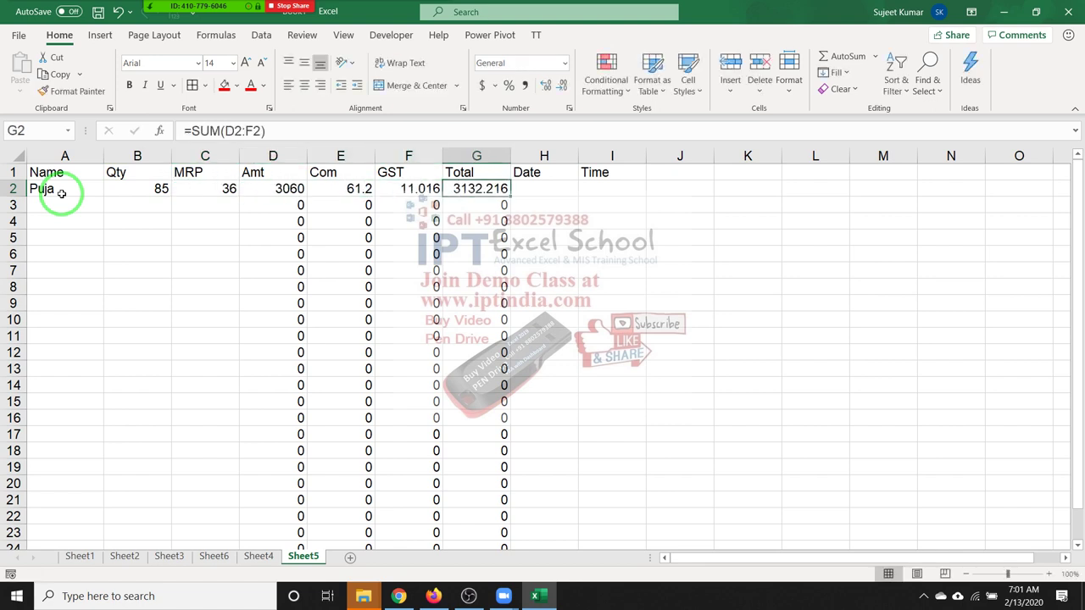
{"action": "key", "text": "Tab"}
{"action": "key", "text": "ctrl+semicolon"}
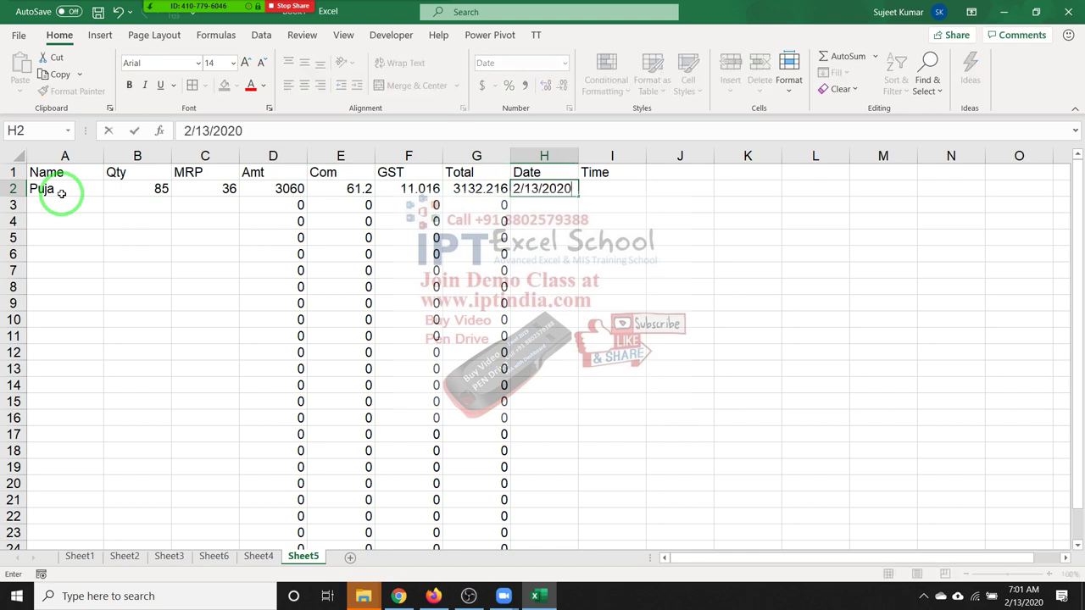
{"action": "key", "text": "Tab"}
{"action": "key", "text": "ctrl+shift+semicolon"}
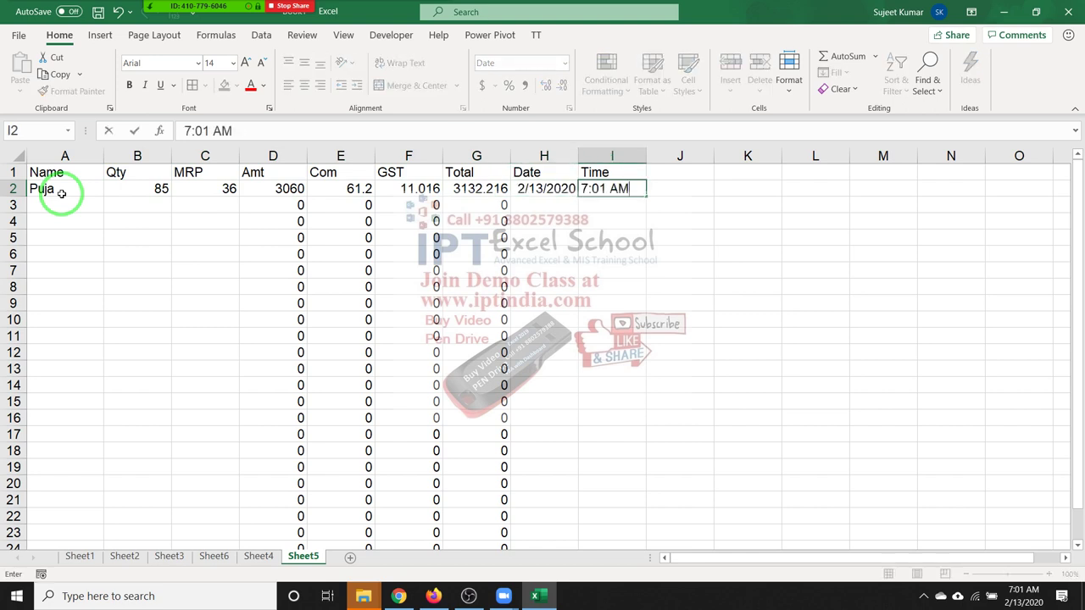
{"action": "key", "text": "Return"}
{"action": "key", "text": "Up"}
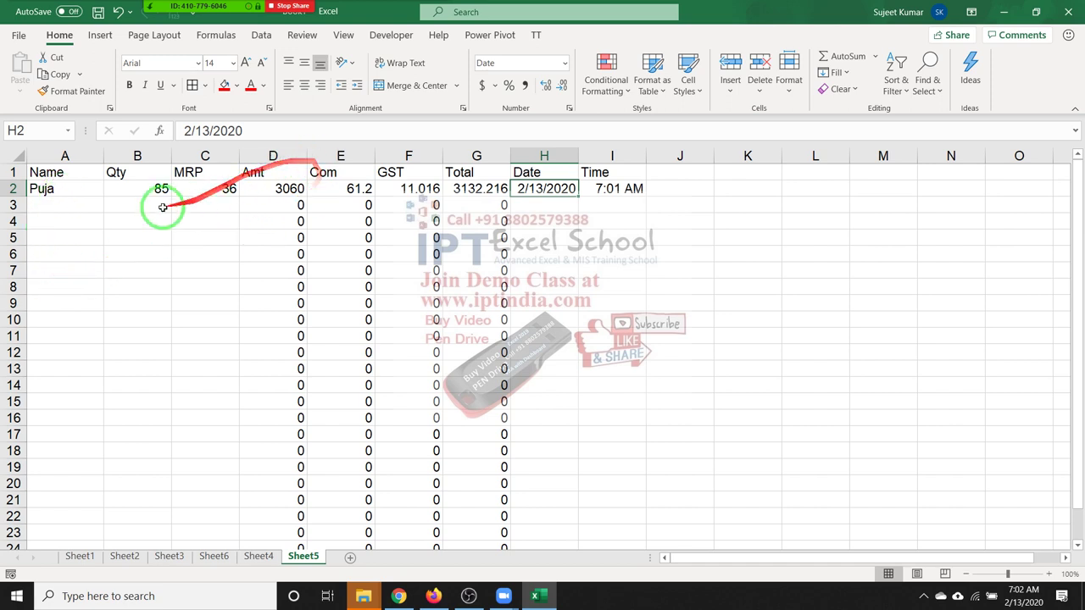
Step: Unlock every cell on Sheet5 via Format Cells protection
{"action": "left_click", "coordinate": [193, 204]}
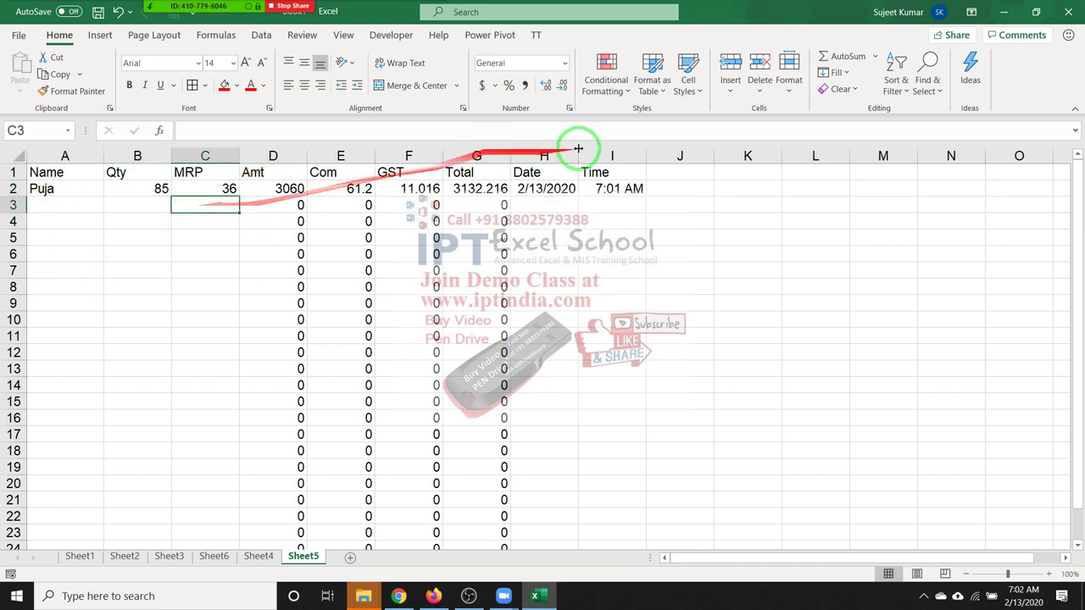
{"action": "left_click", "coordinate": [566, 205]}
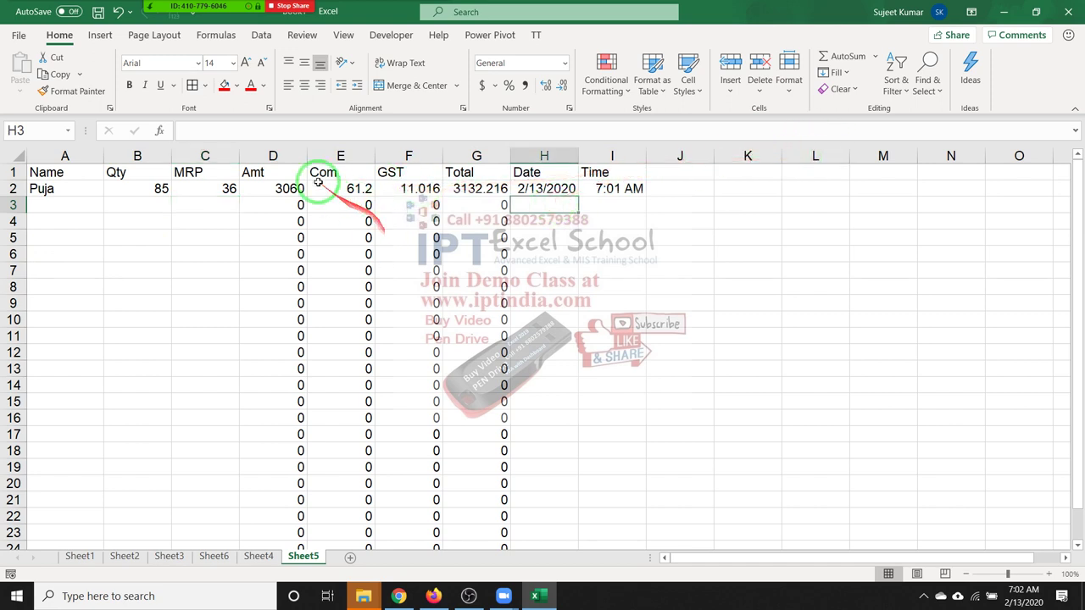
{"action": "left_click", "coordinate": [6, 151]}
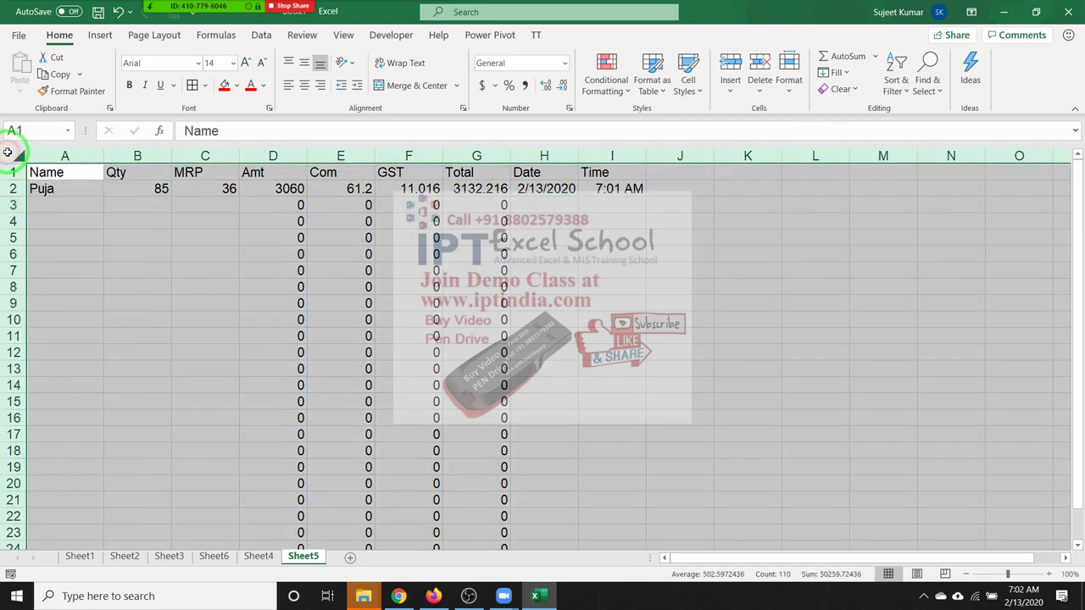
{"action": "right_click", "coordinate": [133, 207]}
{"action": "left_click", "coordinate": [186, 390]}
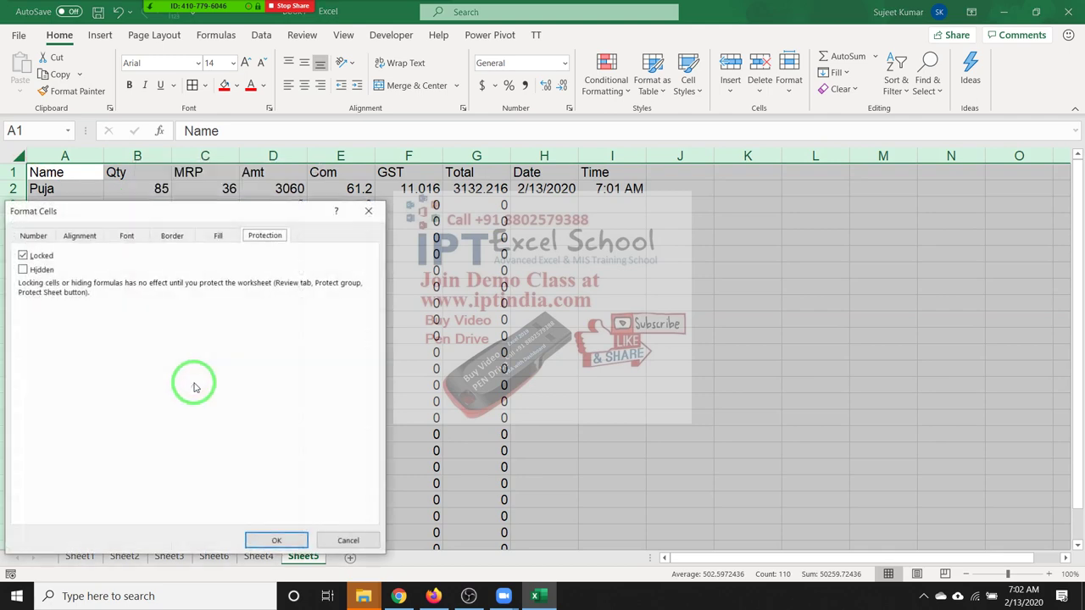
{"action": "left_click", "coordinate": [42, 256]}
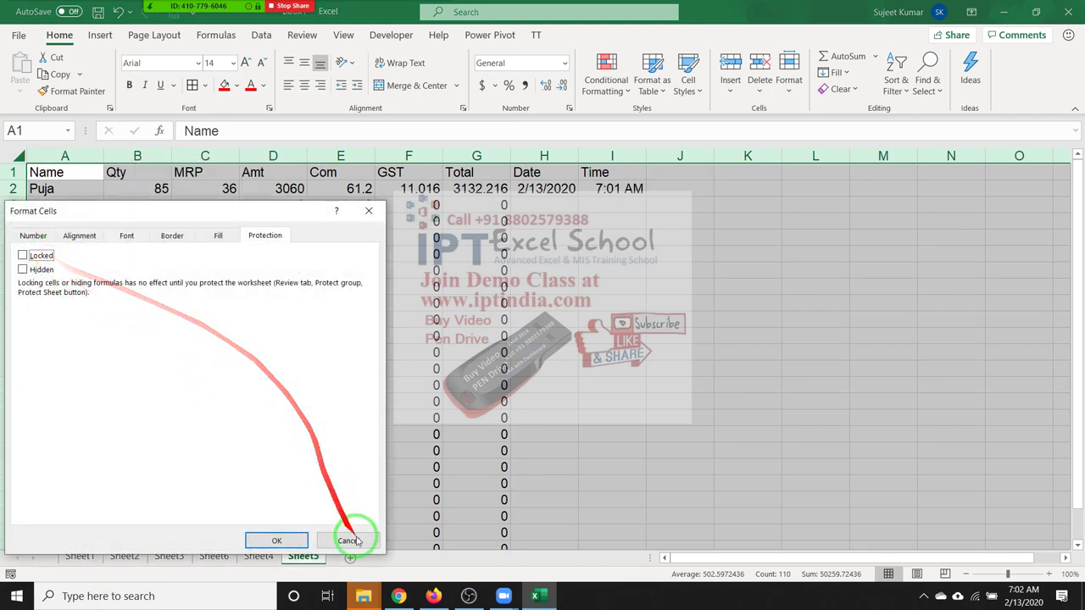
{"action": "left_click", "coordinate": [295, 539]}
Step: Re-lock the formula columns D:G (Amt, Com, GST, Total)
{"action": "left_click", "coordinate": [262, 378]}
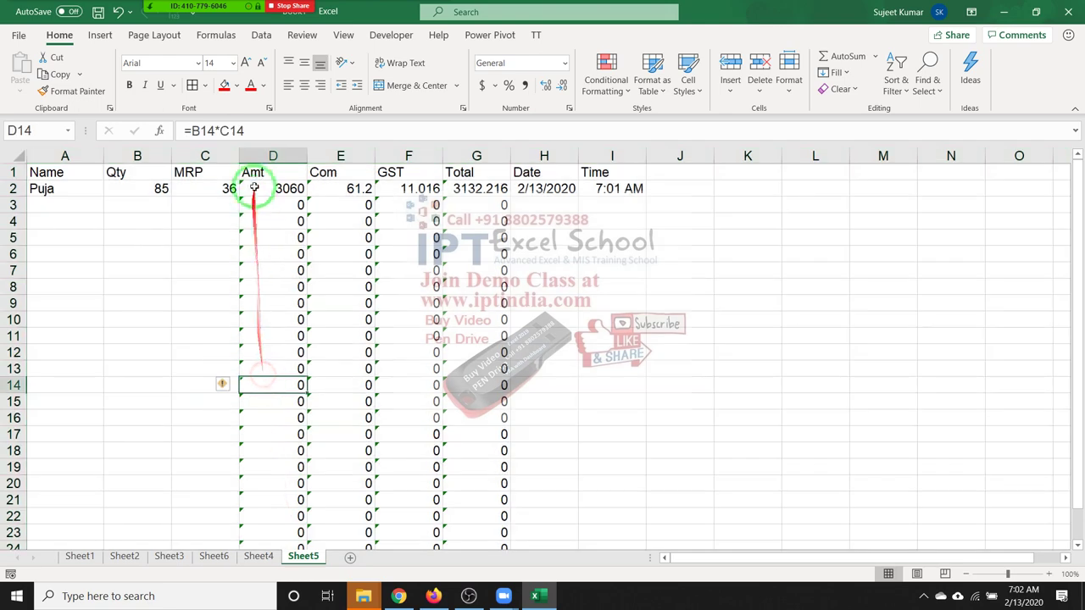
{"action": "left_click", "coordinate": [302, 155]}
{"action": "left_click_drag", "start_coordinate": [303, 155], "coordinate": [475, 155]}
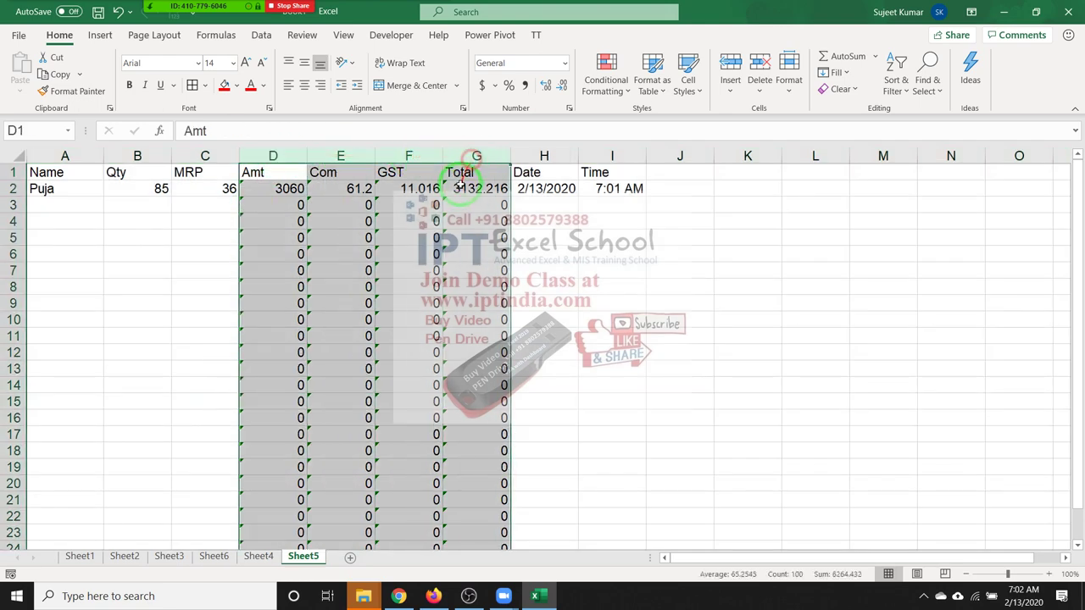
{"action": "right_click", "coordinate": [458, 193]}
{"action": "left_click", "coordinate": [508, 371]}
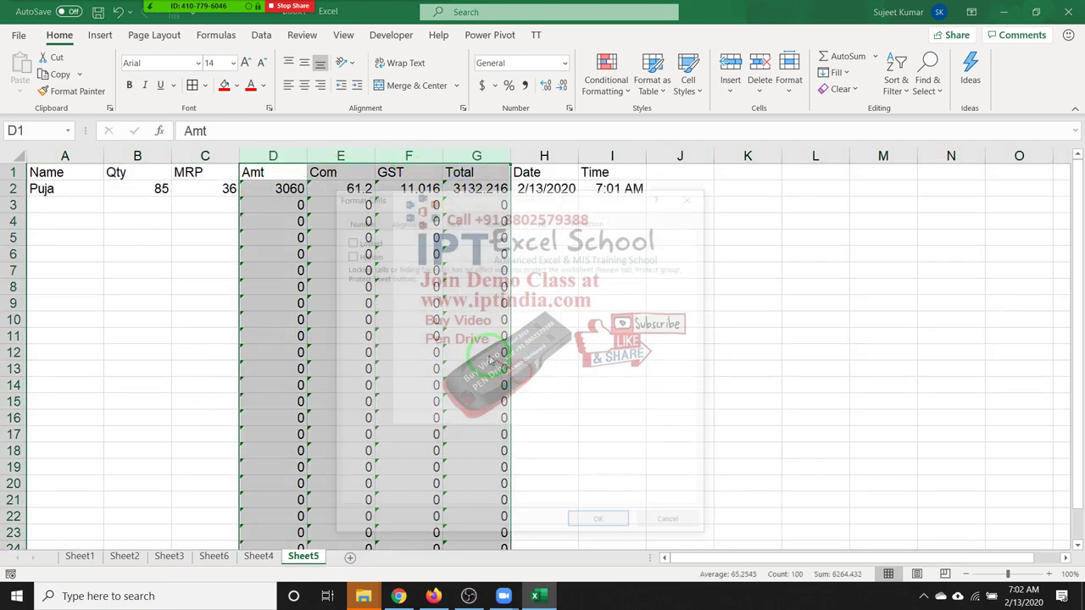
{"action": "left_click", "coordinate": [367, 241]}
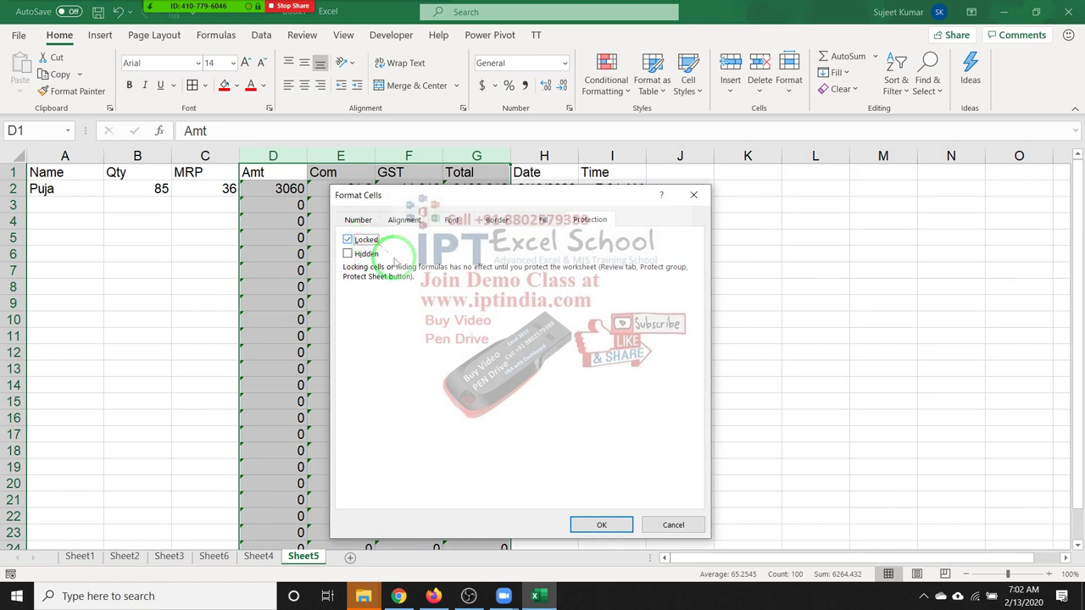
{"action": "left_click", "coordinate": [593, 524]}
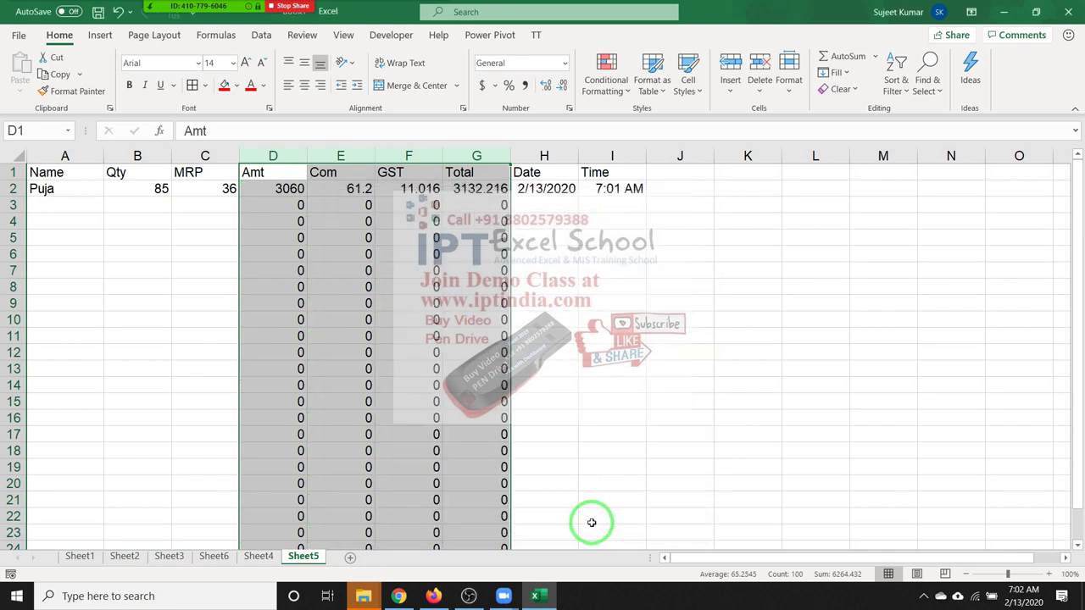
{"action": "left_click", "coordinate": [223, 387]}
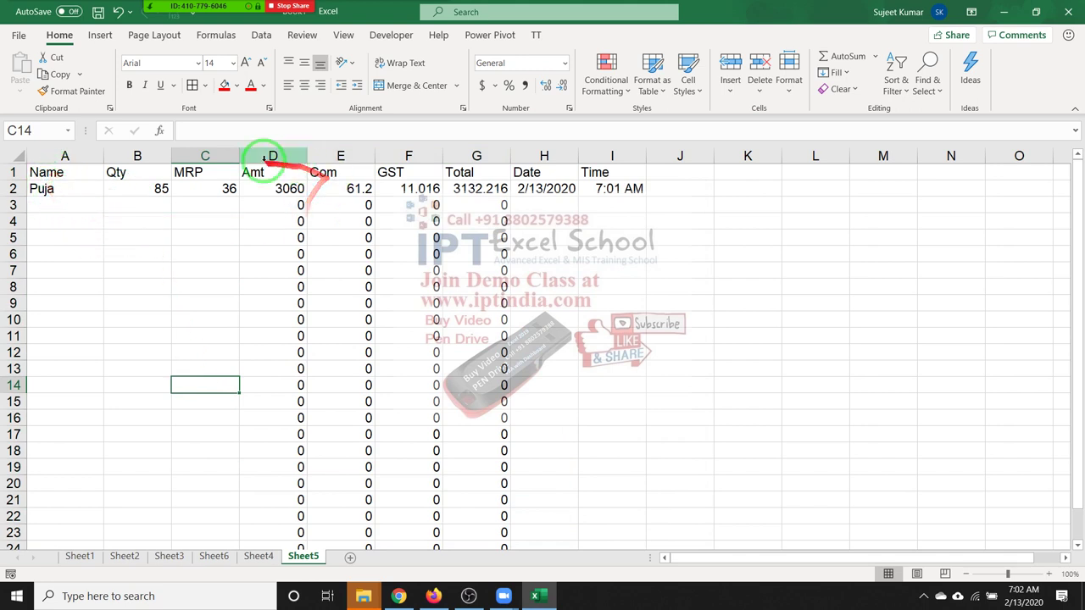
{"action": "left_click_drag", "start_coordinate": [272, 156], "coordinate": [471, 158]}
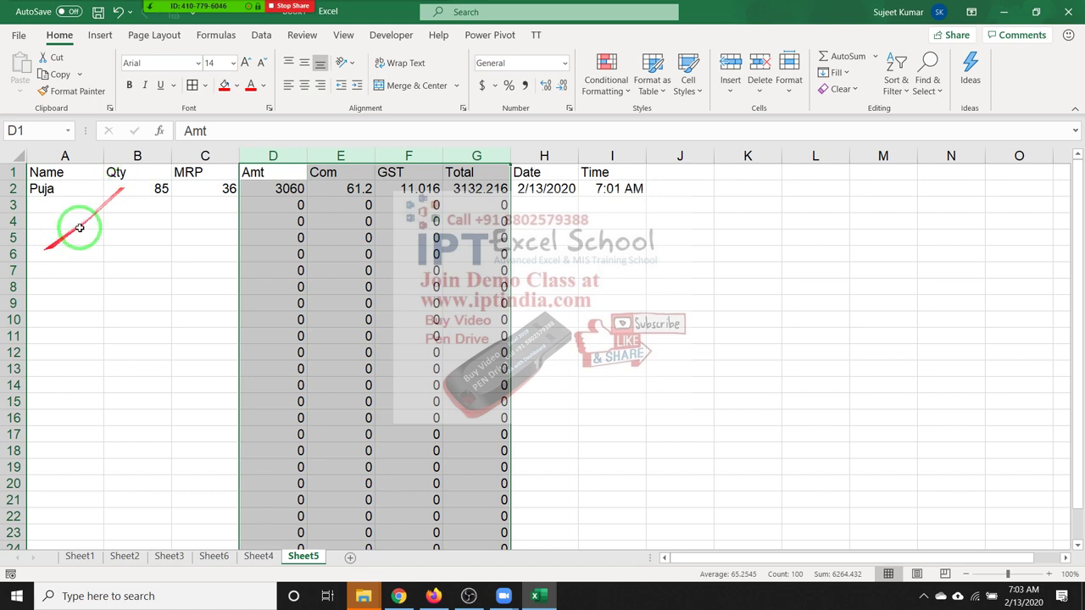
Step: Protect Sheet5 with the Select locked cells permission turned off
{"action": "left_click", "coordinate": [245, 468]}
{"action": "right_click", "coordinate": [303, 556]}
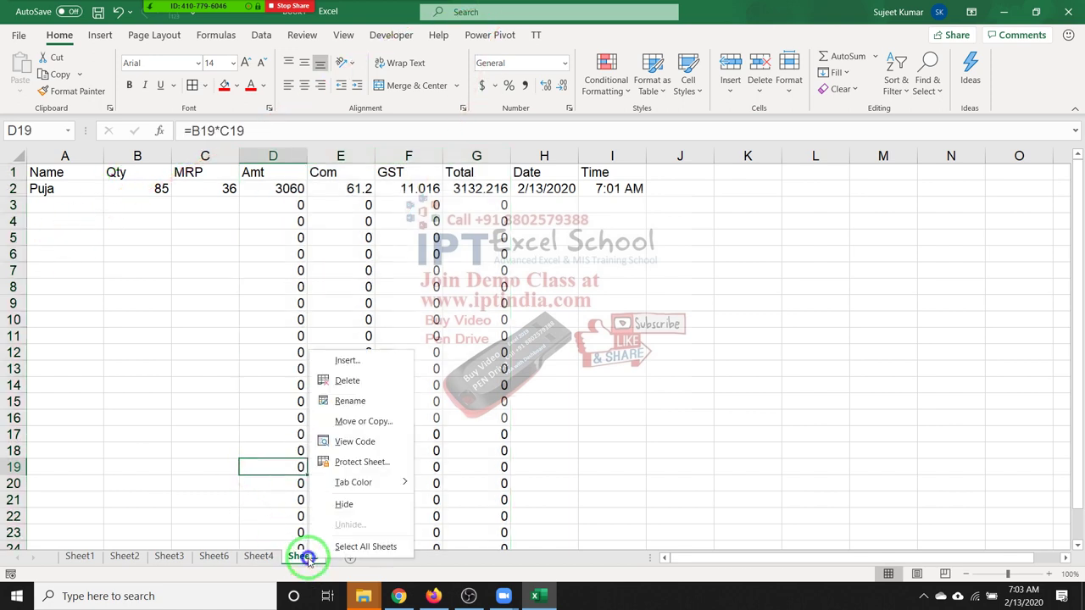
{"action": "left_click", "coordinate": [367, 466]}
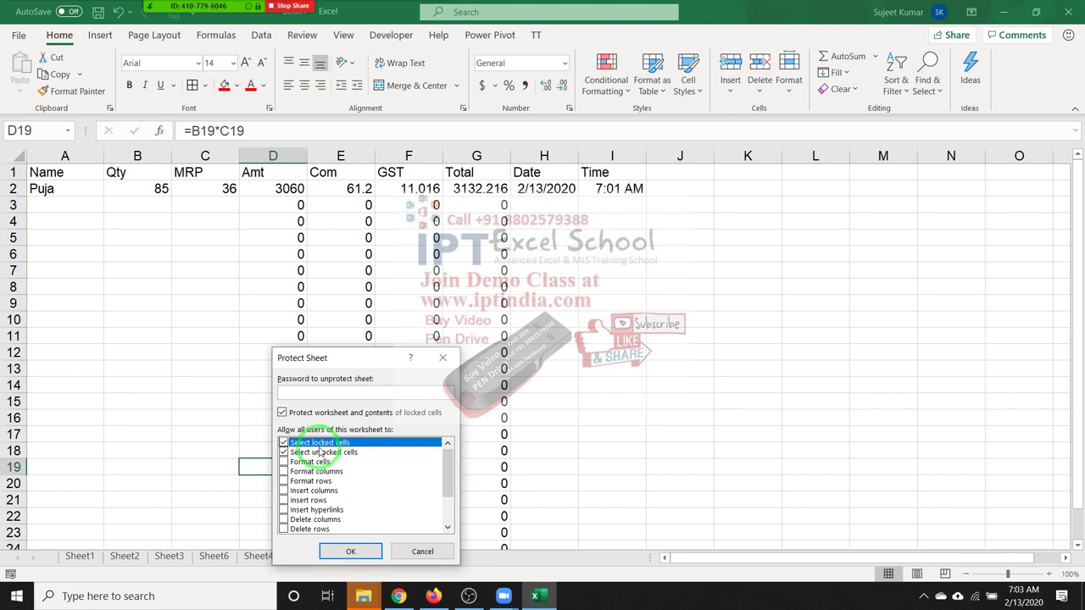
{"action": "left_click", "coordinate": [322, 452]}
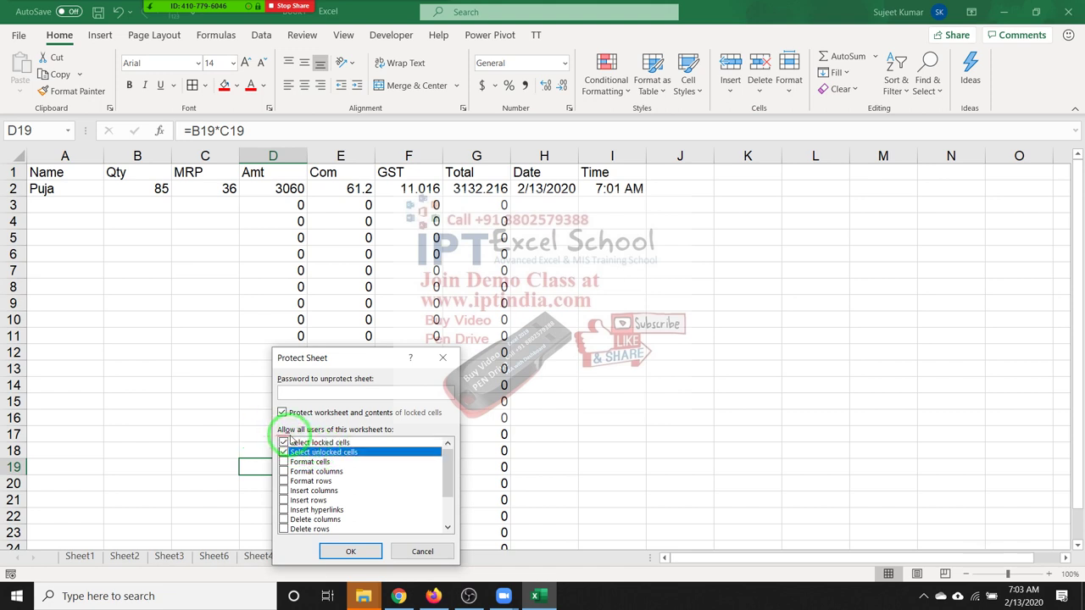
{"action": "left_click", "coordinate": [284, 443]}
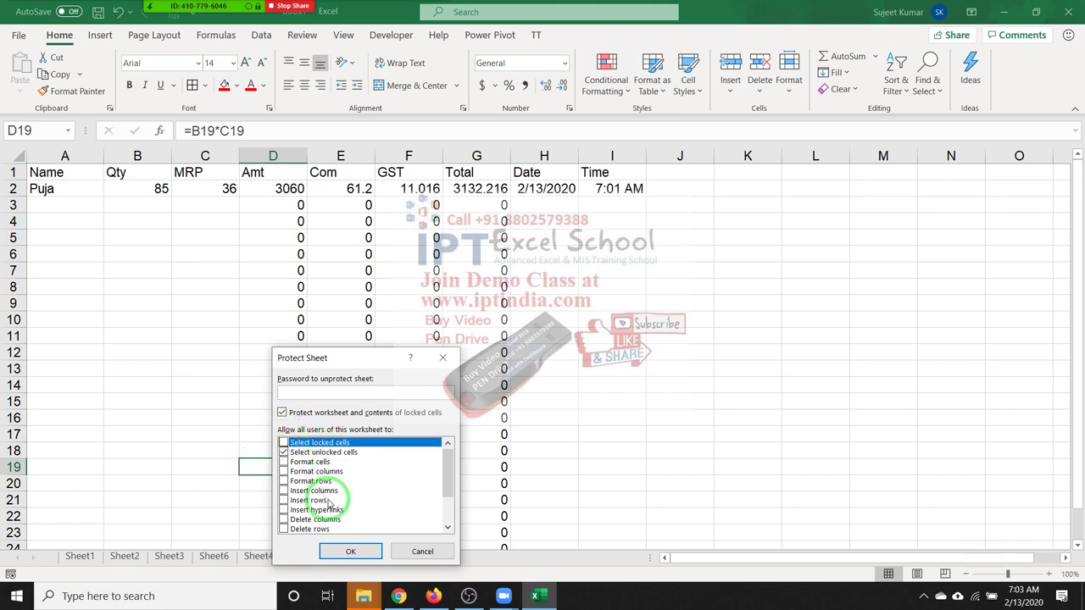
{"action": "left_click", "coordinate": [350, 552]}
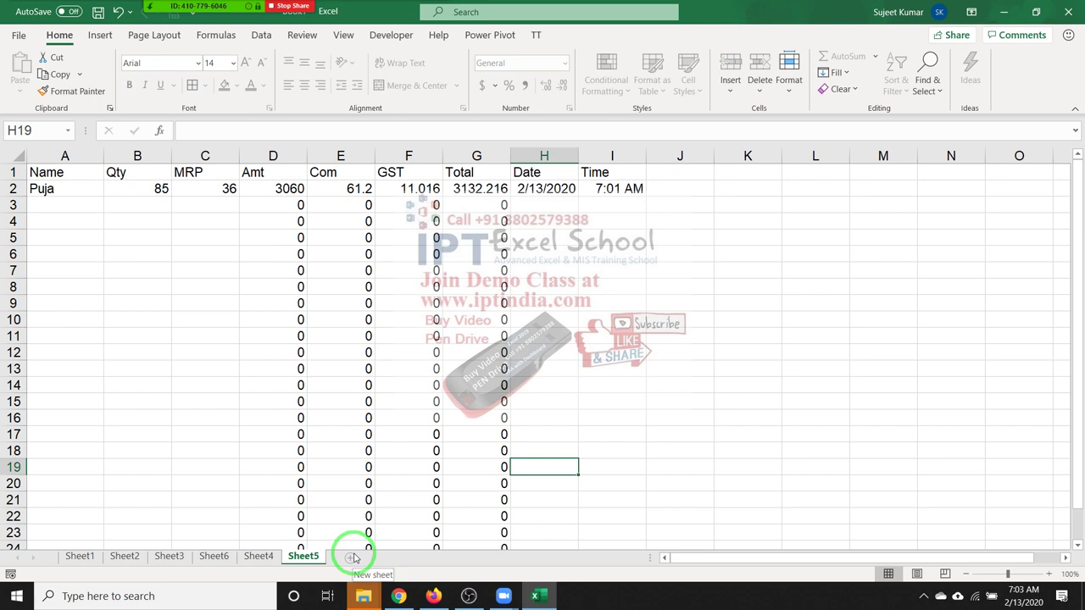
Step: Enter a second customer's name, quantity 85 and MRP 32 in row 3
{"action": "left_click", "coordinate": [68, 206]}
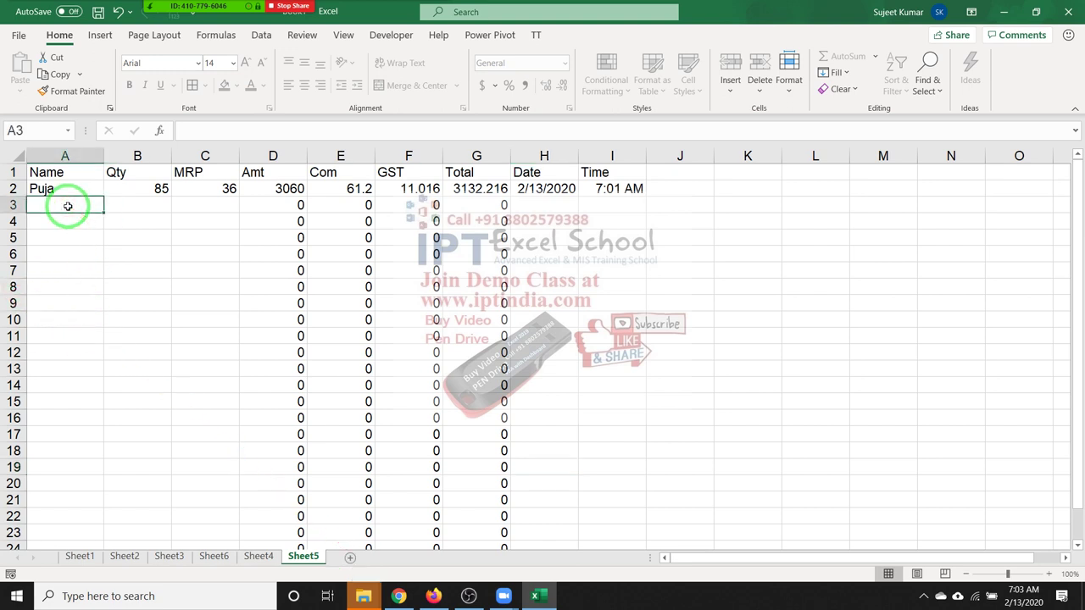
{"action": "type", "text": "OM"}
{"action": "key", "text": "Tab"}
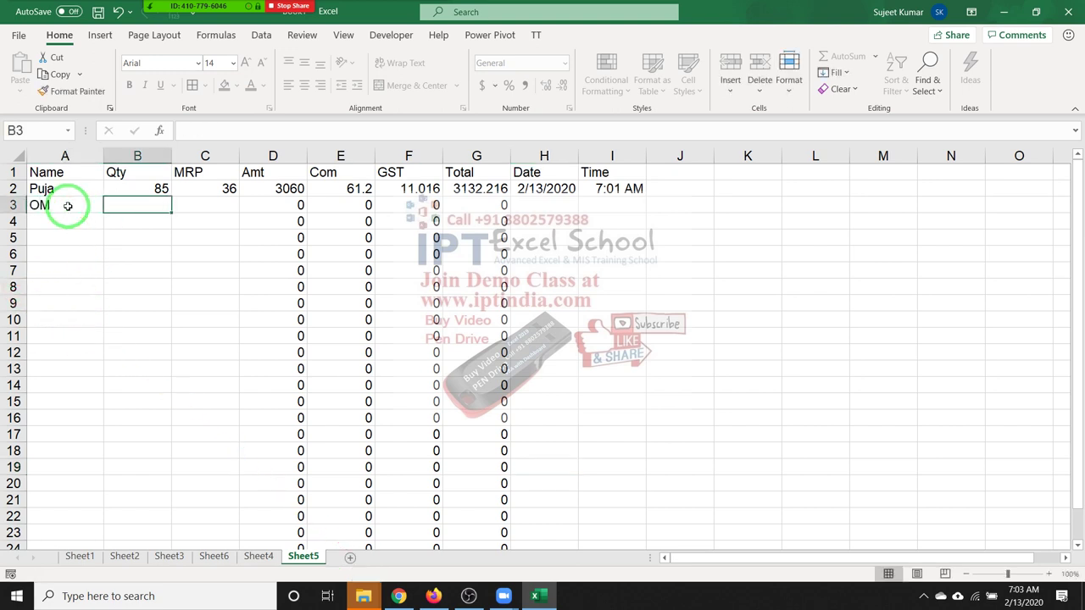
{"action": "type", "text": "85"}
{"action": "key", "text": "Tab"}
{"action": "type", "text": "32"}
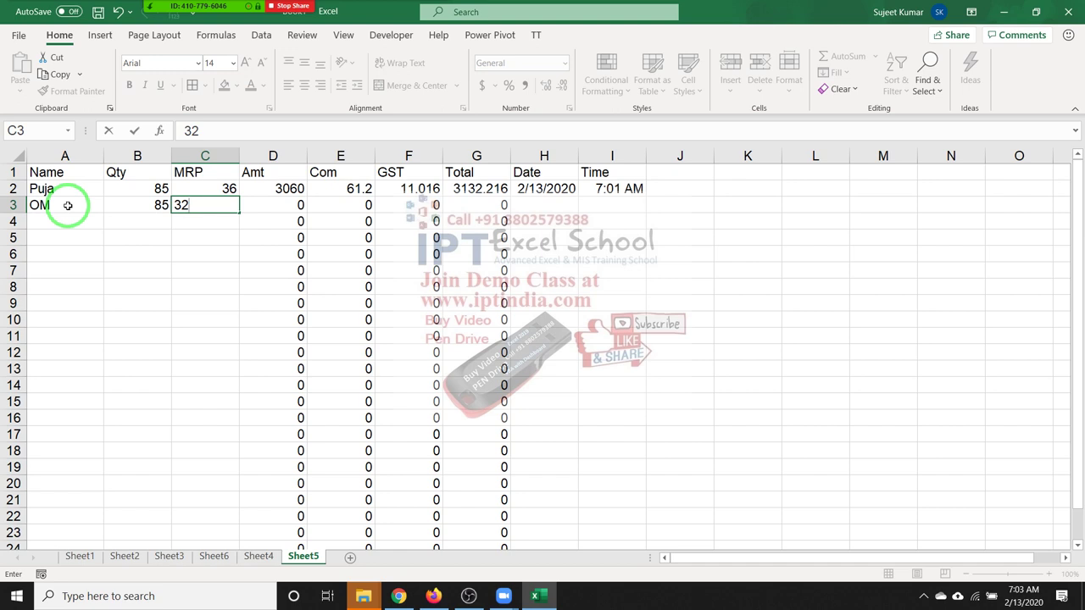
{"action": "key", "text": "Tab"}
{"action": "key", "text": "Tab"}
{"action": "key", "text": "Tab"}
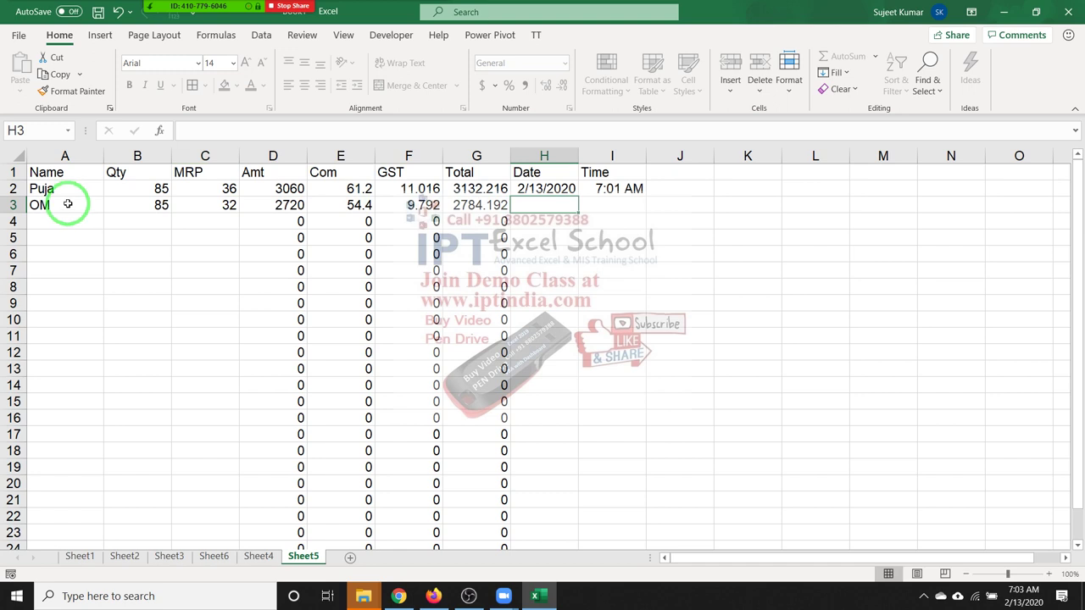
Step: Check that Tab skips the locked formula cells between MRP and Date
{"action": "key", "text": "shift+Tab"}
{"action": "key", "text": "shift+Tab"}
{"action": "key", "text": "shift+Tab"}
{"action": "key", "text": "Tab"}
{"action": "key", "text": "Tab"}
{"action": "key", "text": "Tab"}
{"action": "key", "text": "shift+Tab"}
{"action": "key", "text": "shift+Tab"}
{"action": "key", "text": "shift+Tab"}
{"action": "key", "text": "Tab"}
{"action": "key", "text": "Tab"}
{"action": "key", "text": "Tab"}
{"action": "key", "text": "shift+Tab"}
{"action": "key", "text": "shift+Tab"}
{"action": "key", "text": "shift+Tab"}
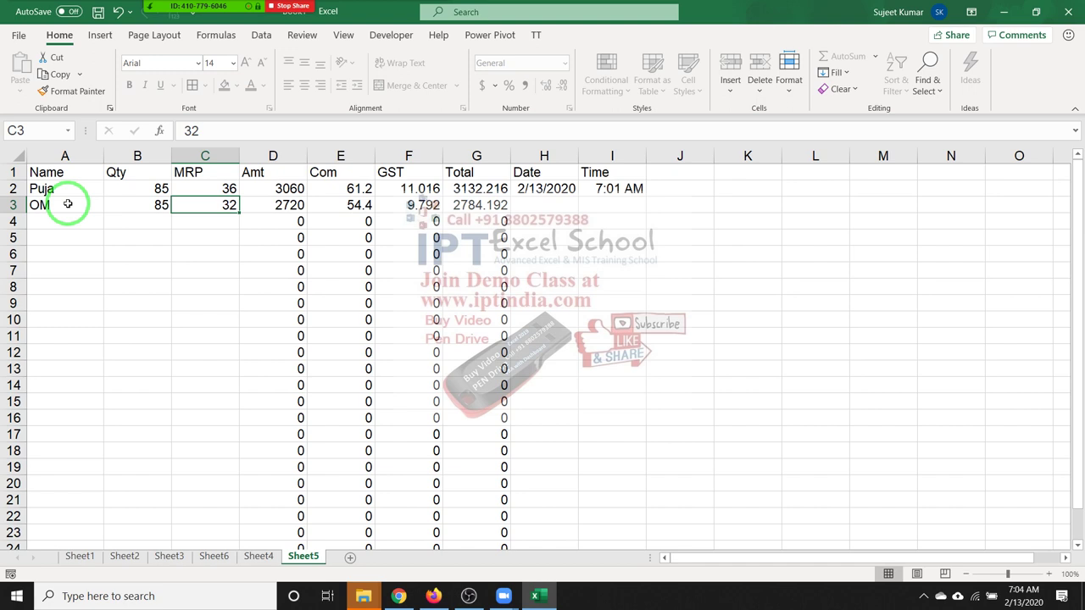
{"action": "key", "text": "Right"}
{"action": "key", "text": "Right"}
{"action": "key", "text": "Right"}
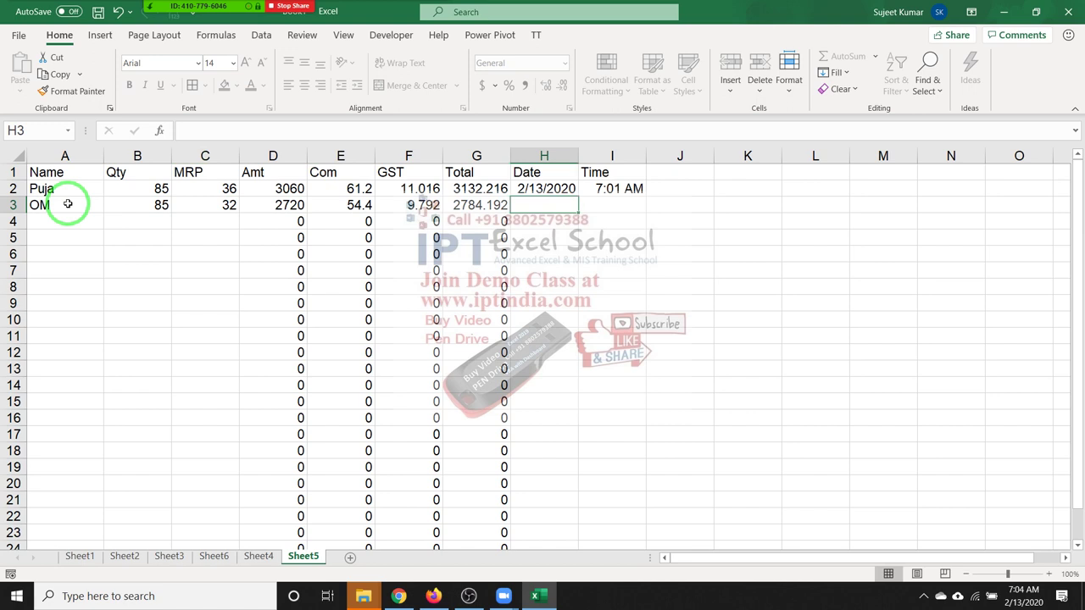
{"action": "key", "text": "Left"}
{"action": "key", "text": "Left"}
{"action": "key", "text": "Left"}
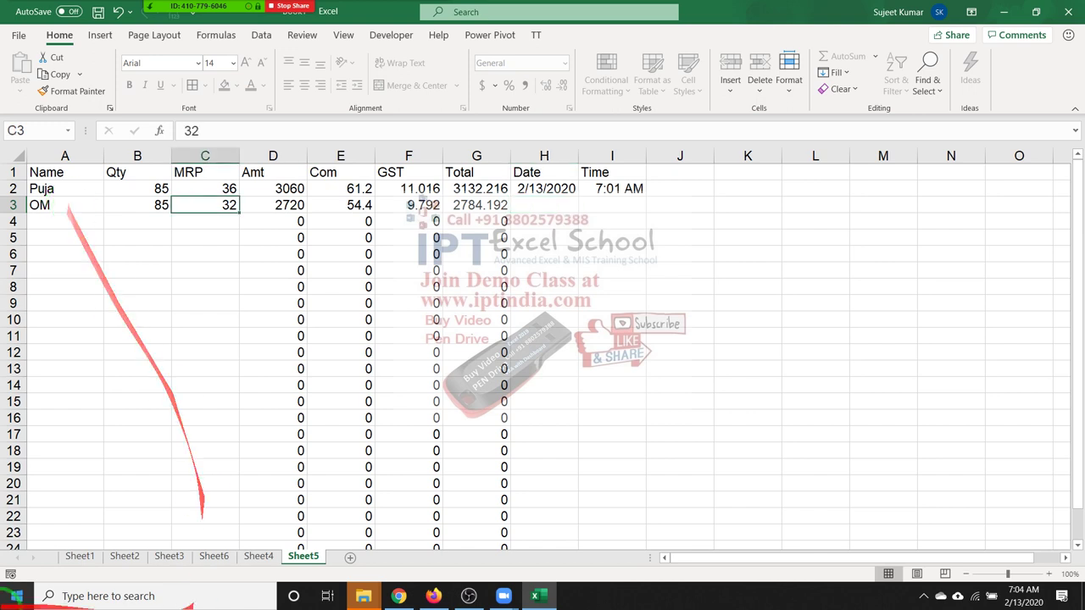
Step: Add a new sheet and enter labels Name in C4, City in D7 and Area in E10
{"action": "left_click", "coordinate": [347, 556]}
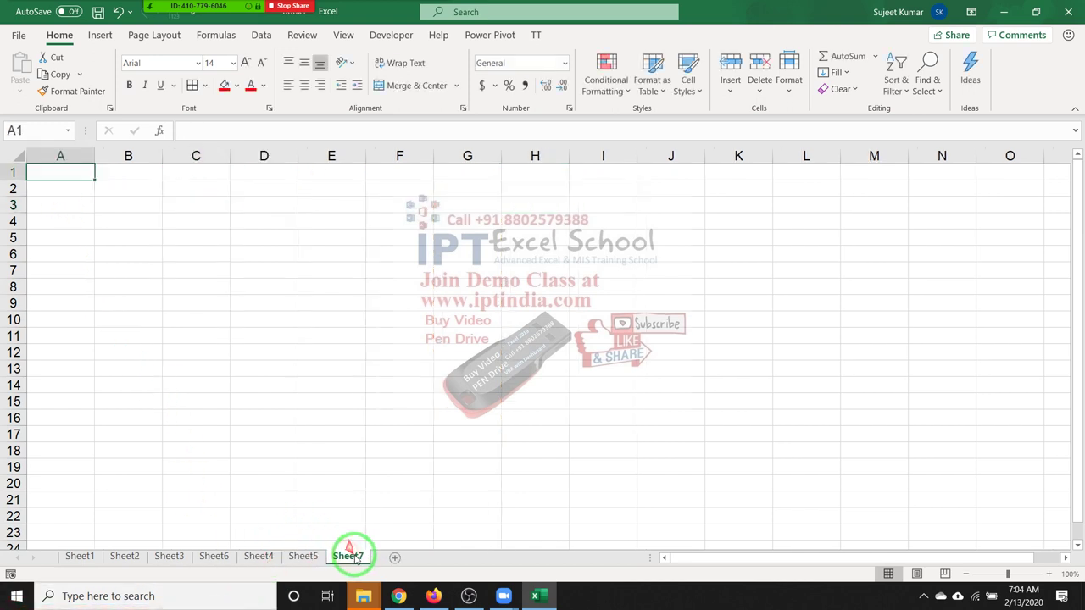
{"action": "left_click", "coordinate": [169, 217]}
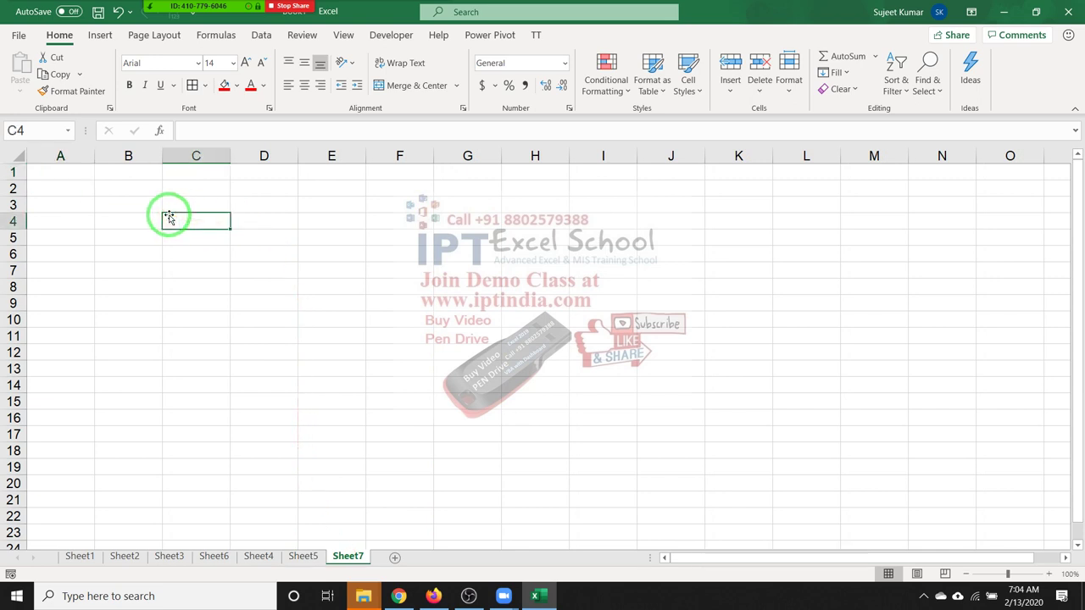
{"action": "type", "text": "nA"}
{"action": "key", "text": "BackSpace"}
{"action": "key", "text": "BackSpace"}
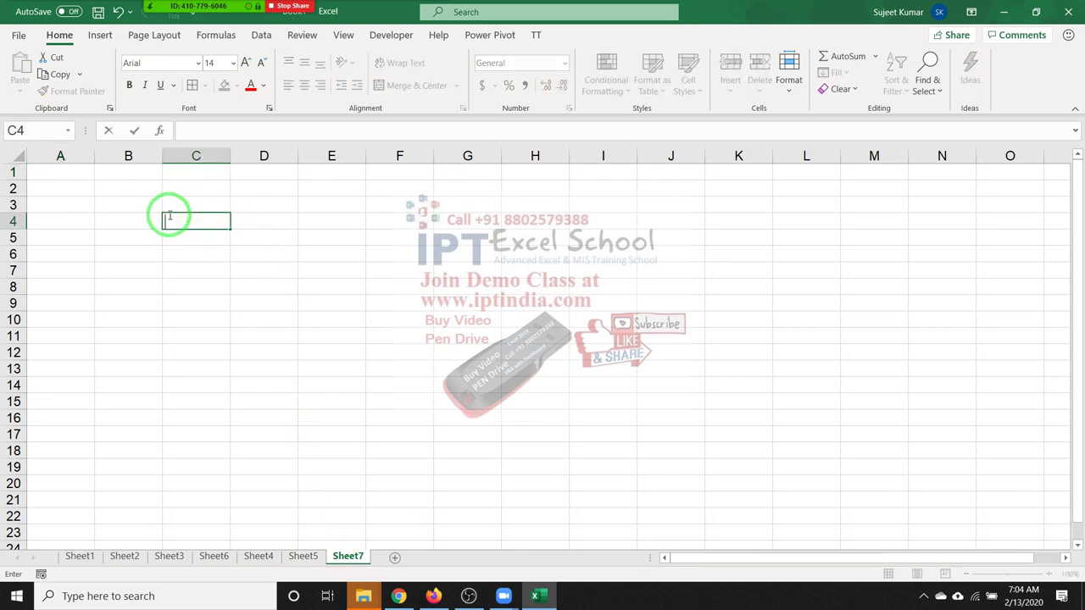
{"action": "type", "text": "Name"}
{"action": "key", "text": "Return"}
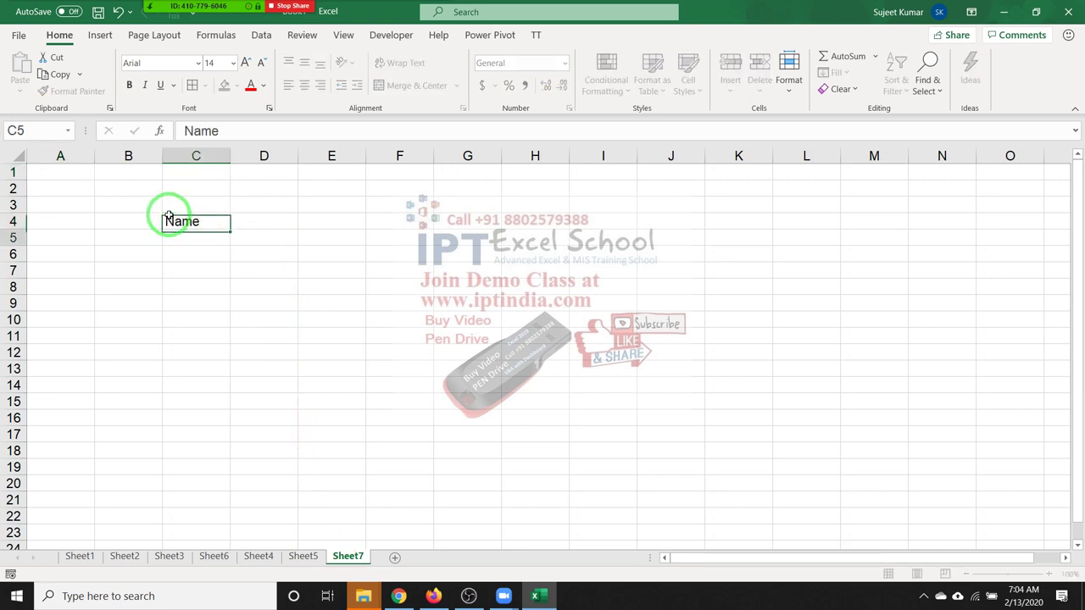
{"action": "key", "text": "Return"}
{"action": "key", "text": "Return"}
{"action": "key", "text": "Right"}
{"action": "type", "text": "Cit"}
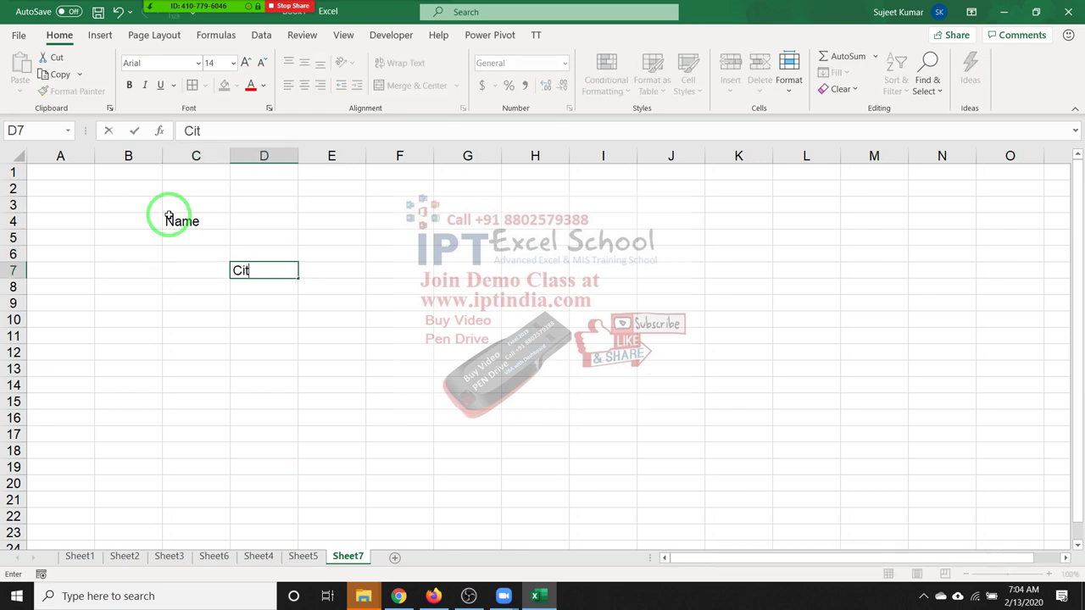
{"action": "type", "text": "y"}
{"action": "key", "text": "Right"}
{"action": "key", "text": "Down"}
{"action": "key", "text": "Down"}
{"action": "key", "text": "Down"}
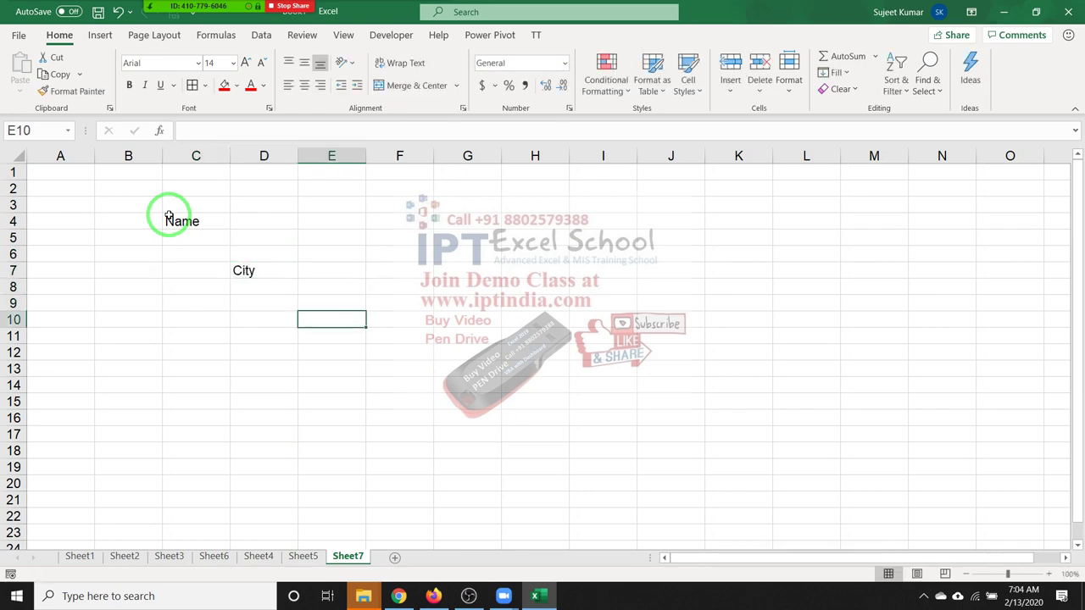
{"action": "type", "text": "Area"}
{"action": "key", "text": "Return"}
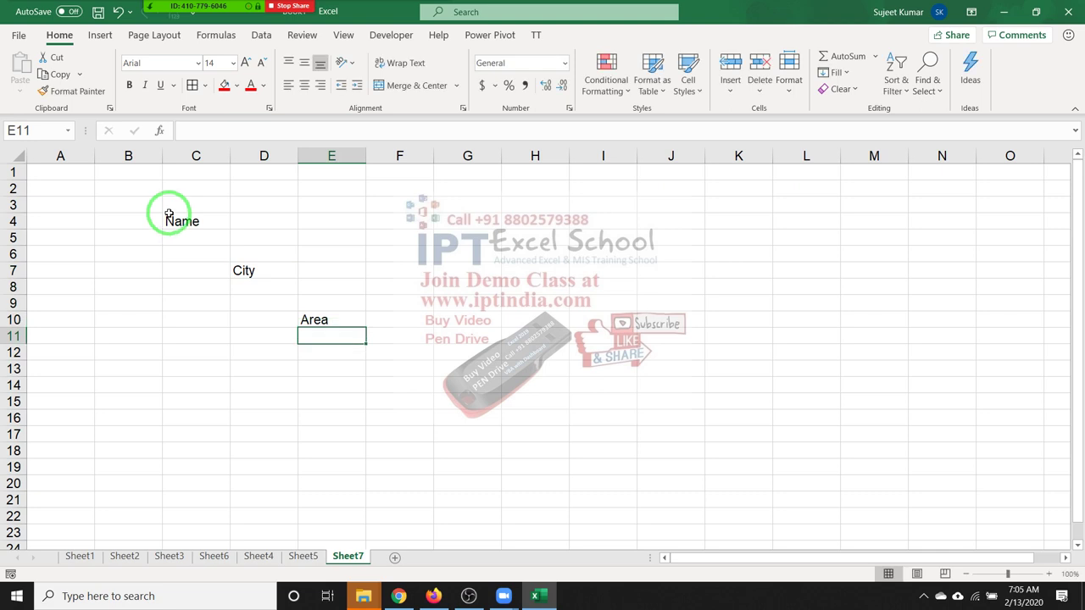
Step: Fill cells D4, E7 and F10 red
{"action": "left_click_drag", "start_coordinate": [167, 218], "coordinate": [268, 221]}
{"action": "left_click", "coordinate": [268, 221]}
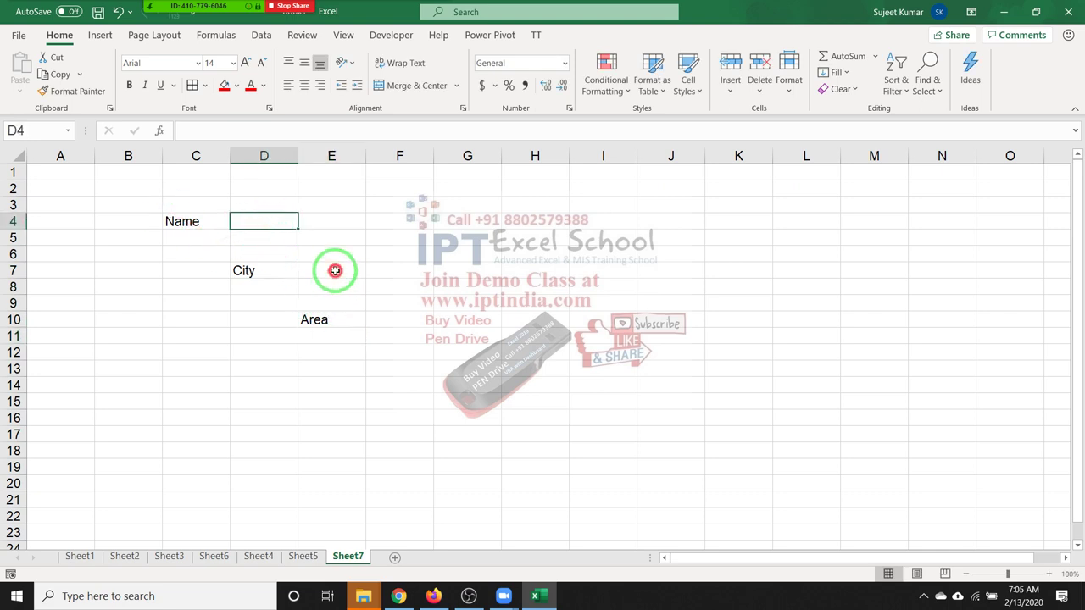
{"action": "left_click", "coordinate": [334, 271], "text": "ctrl"}
{"action": "left_click", "coordinate": [401, 332], "text": "ctrl"}
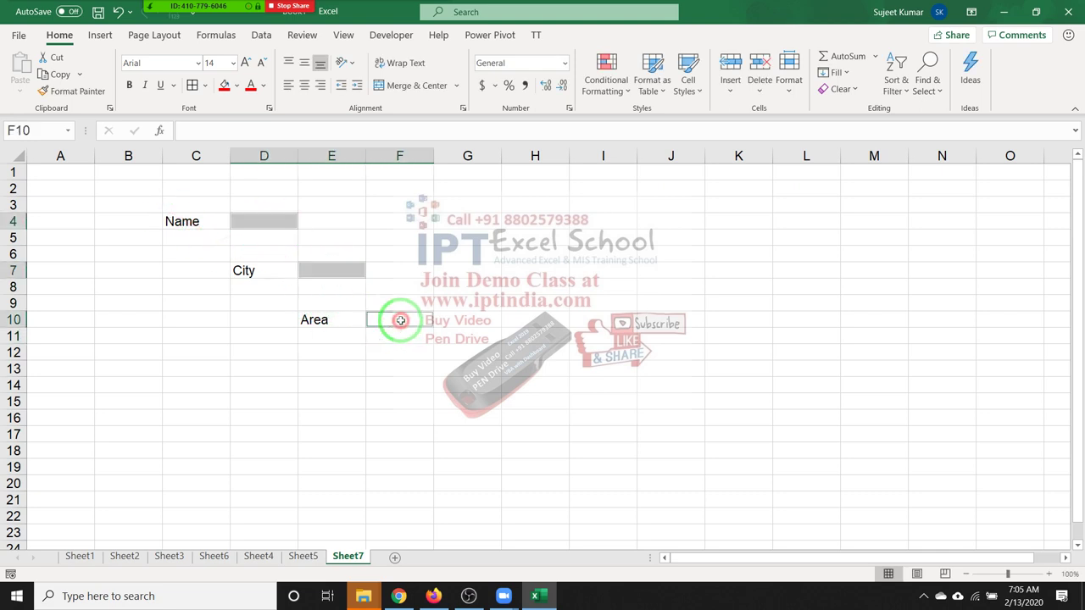
{"action": "left_click", "coordinate": [223, 85]}
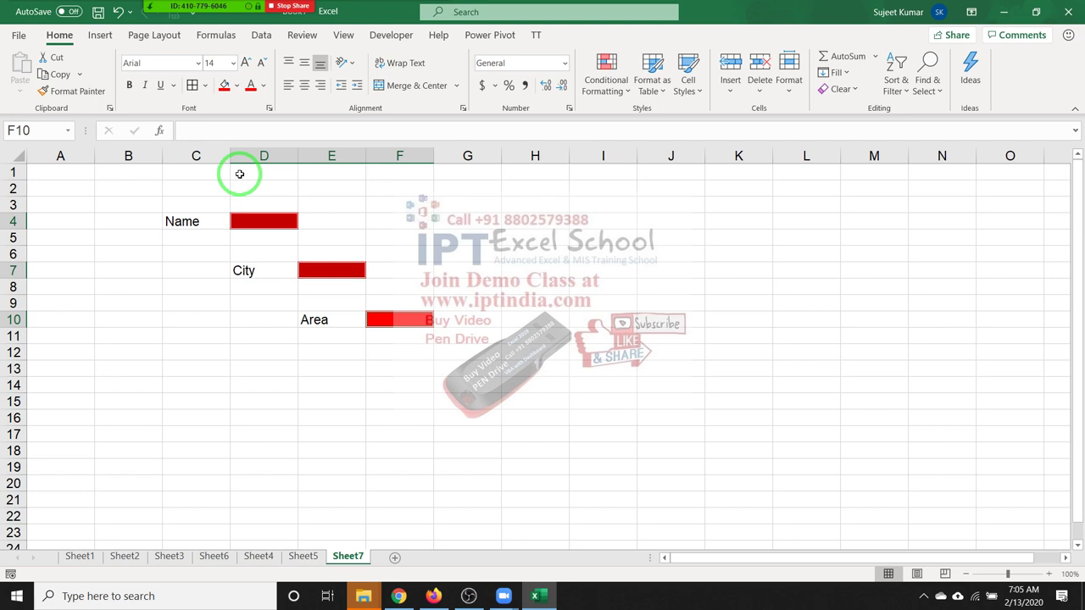
{"action": "left_click", "coordinate": [263, 418]}
Step: Turn off the Locked setting for the red cells D4, E7 and F10
{"action": "right_click", "coordinate": [337, 557]}
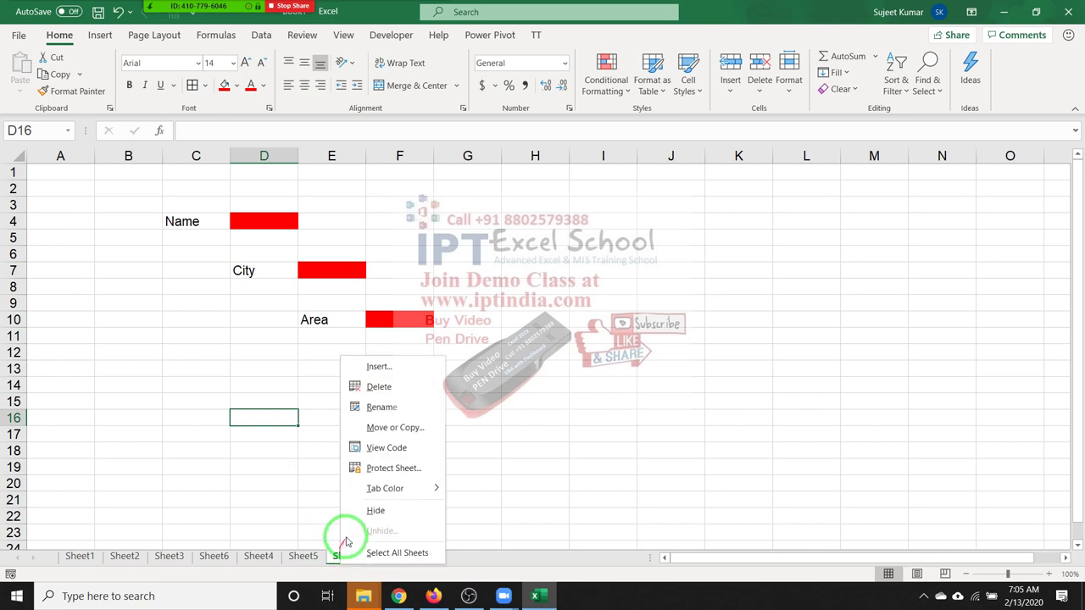
{"action": "left_click", "coordinate": [382, 470]}
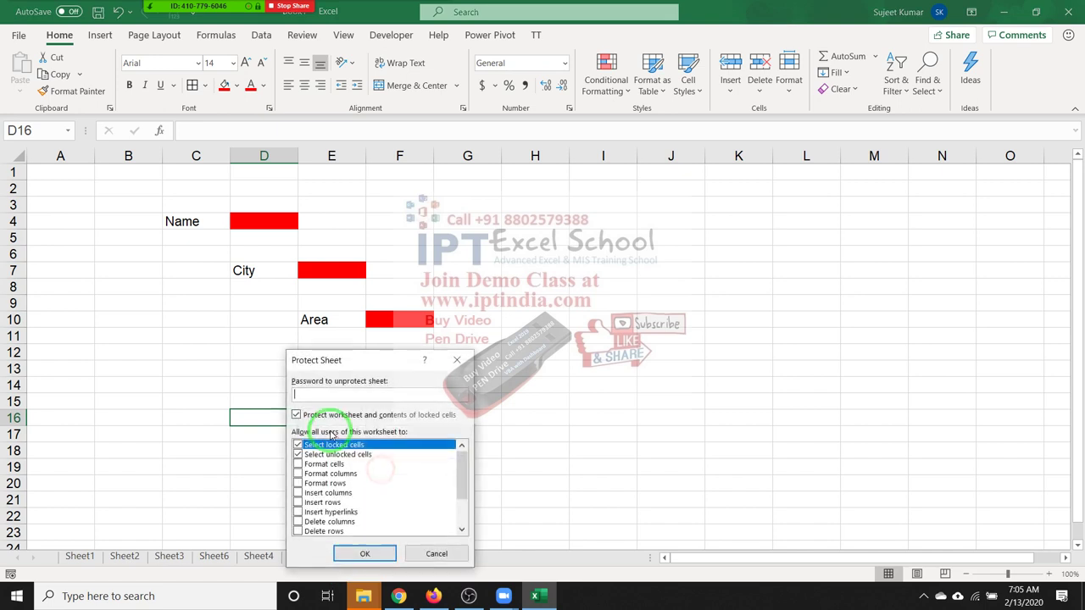
{"action": "key", "text": "Return"}
{"action": "left_click", "coordinate": [339, 366]}
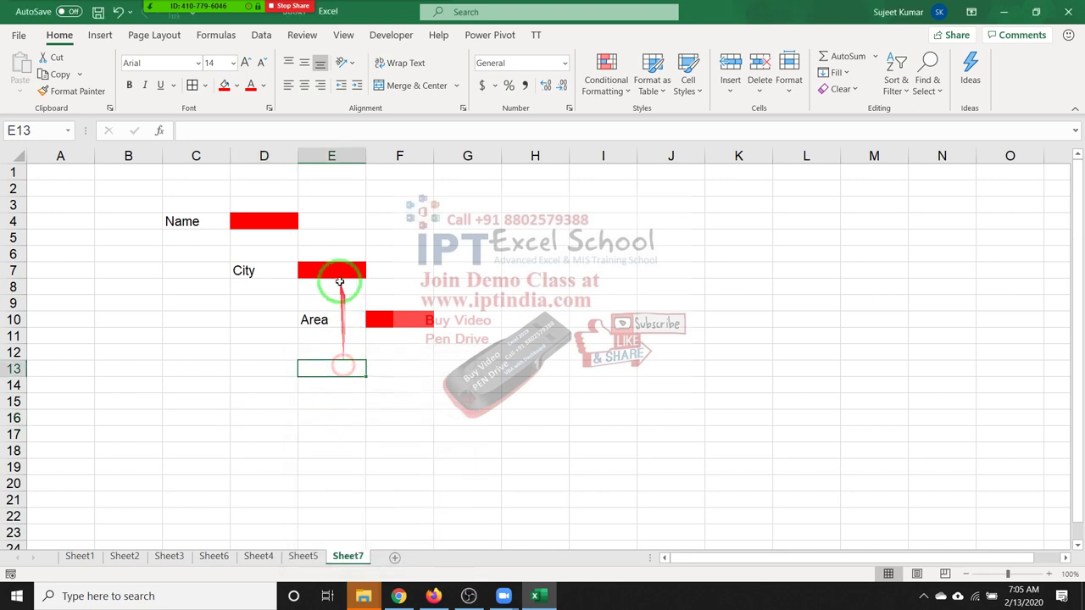
{"action": "left_click", "coordinate": [266, 219]}
{"action": "left_click", "coordinate": [332, 267]}
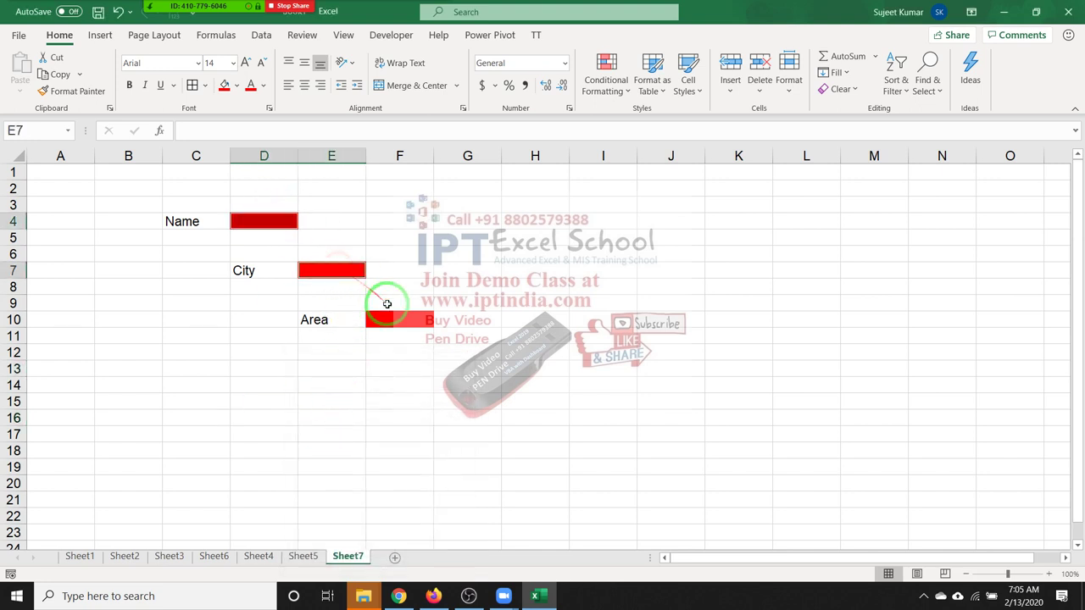
{"action": "left_click", "coordinate": [404, 324]}
{"action": "right_click", "coordinate": [404, 323]}
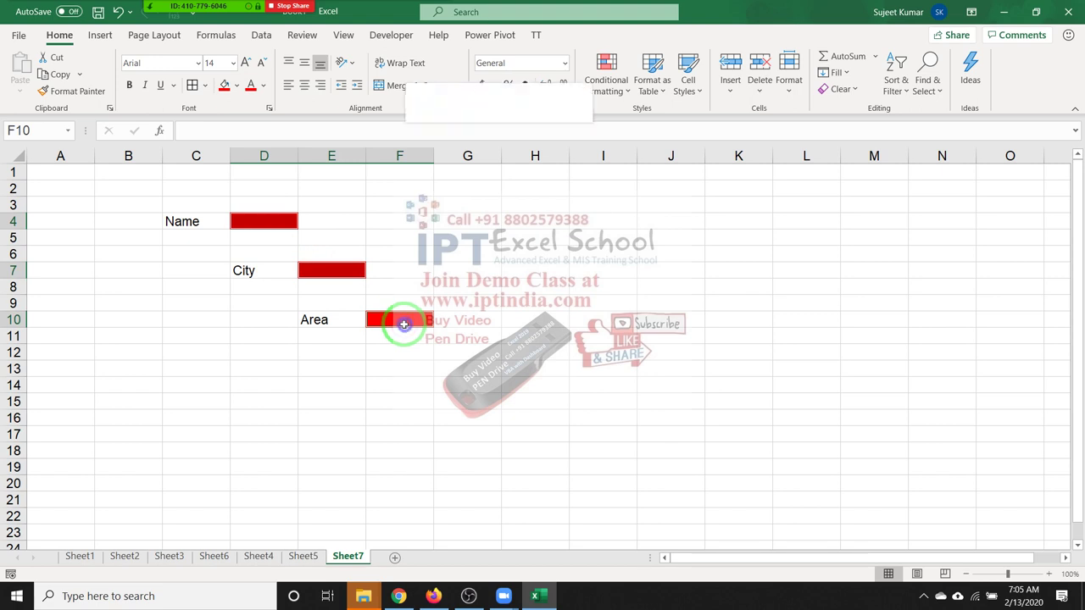
{"action": "left_click", "coordinate": [473, 485]}
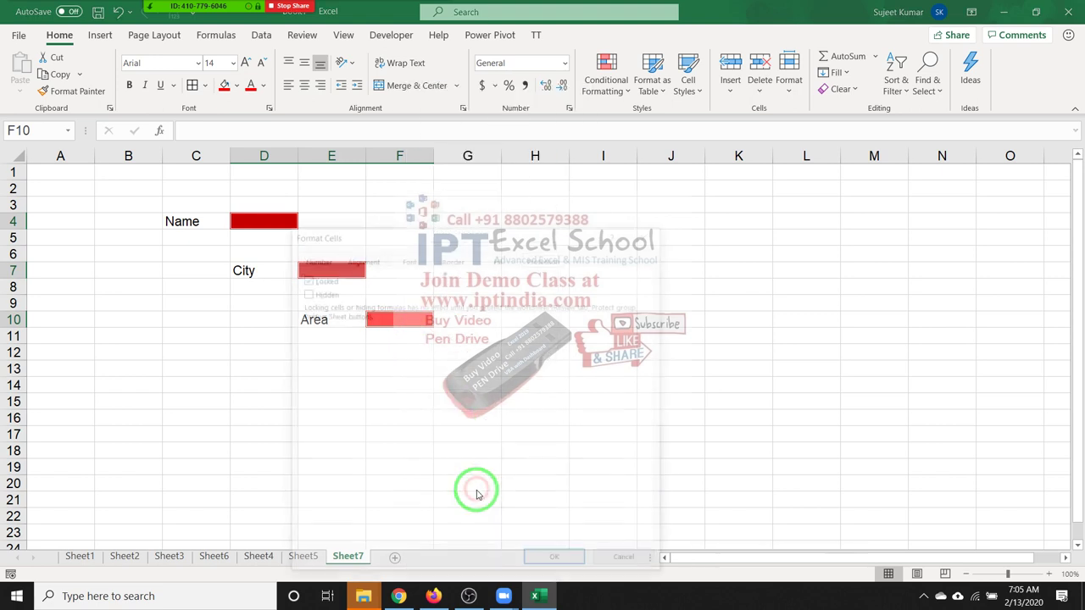
{"action": "left_click", "coordinate": [322, 278]}
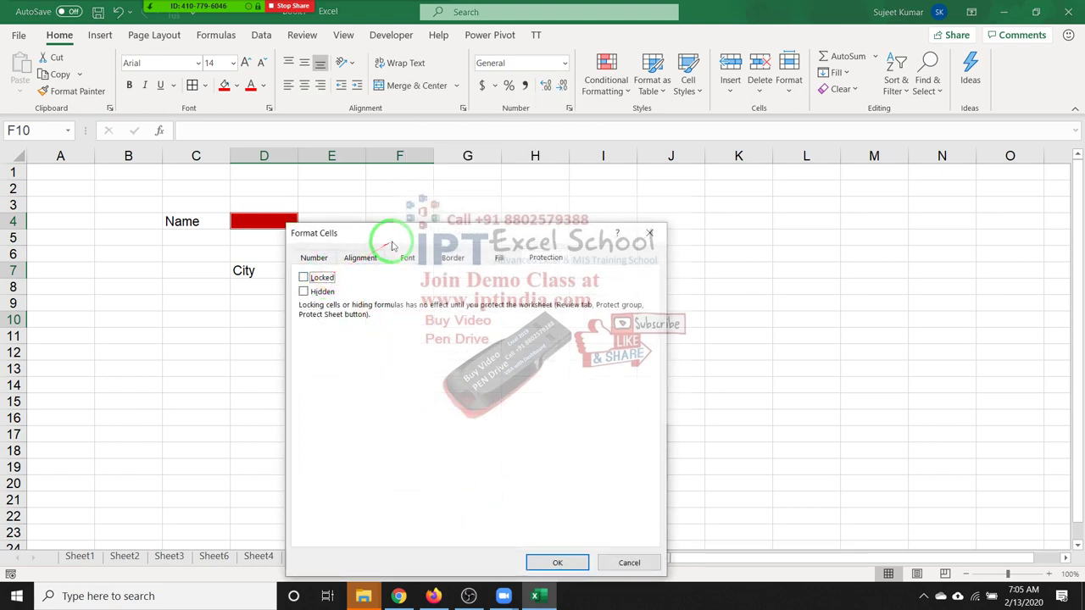
{"action": "left_click_drag", "start_coordinate": [394, 234], "coordinate": [620, 177]}
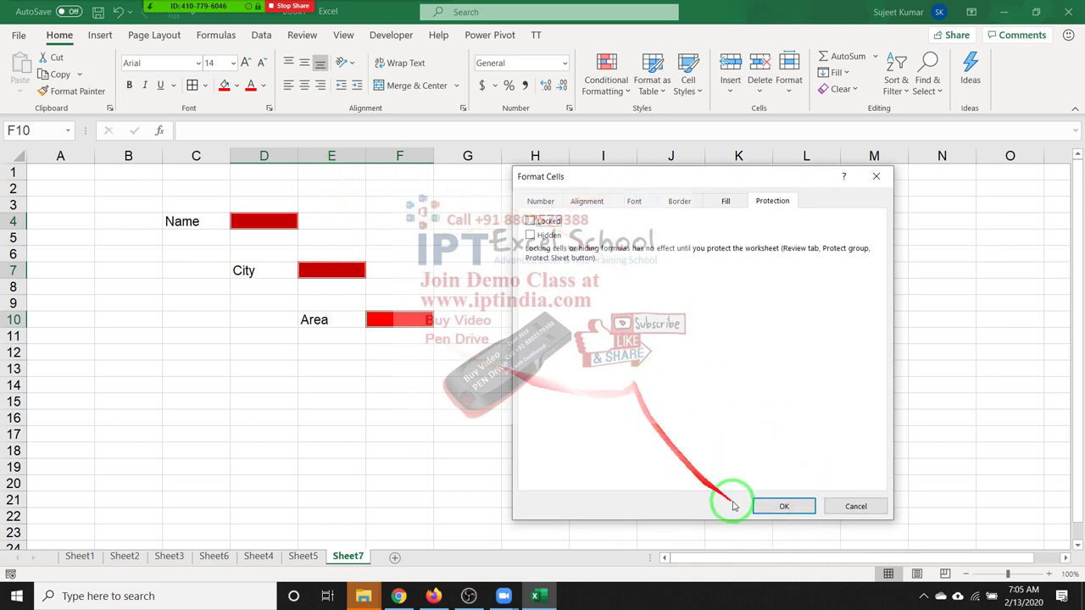
{"action": "left_click", "coordinate": [771, 507]}
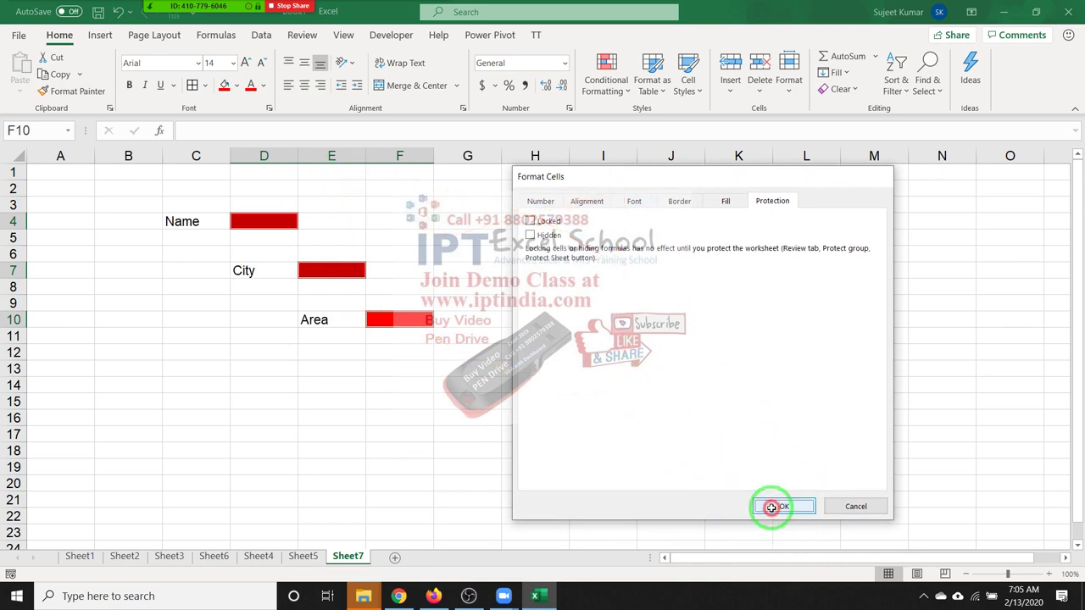
Step: Protect Sheet7 with the Select locked cells permission turned off
{"action": "right_click", "coordinate": [350, 556]}
{"action": "left_click", "coordinate": [400, 462]}
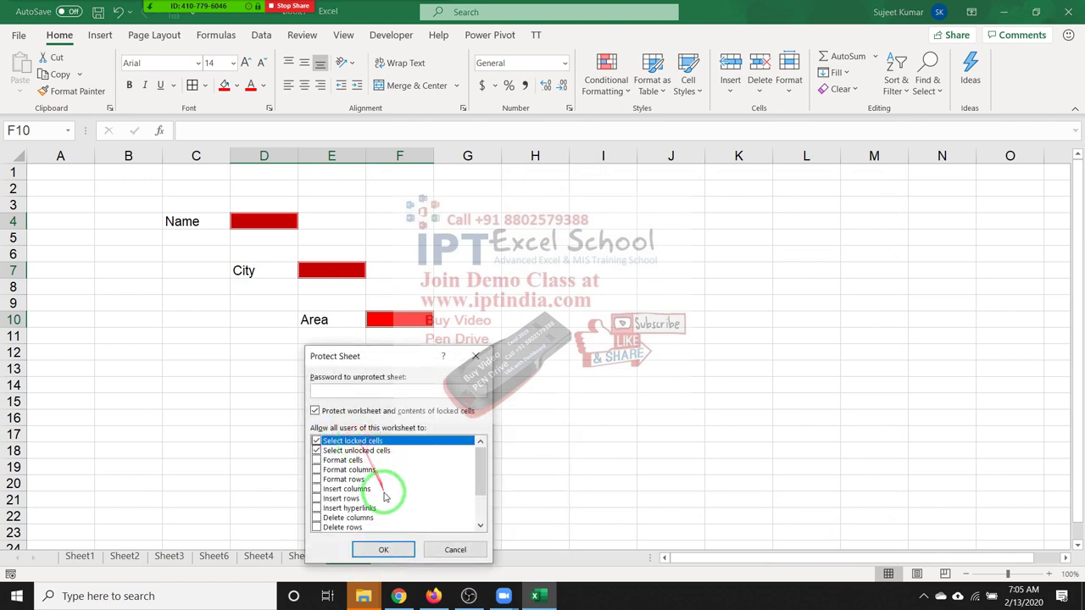
{"action": "left_click", "coordinate": [317, 441]}
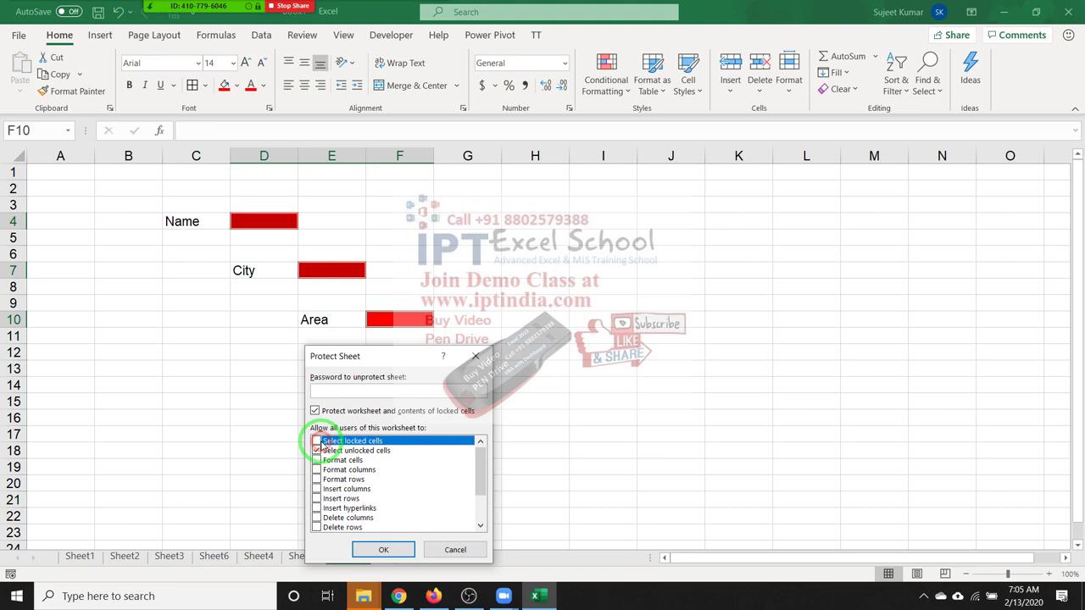
{"action": "left_click", "coordinate": [381, 550]}
Step: Enter 85, 36 and 65 in the unlocked cells D4, E7 and F10
{"action": "key", "text": "Tab"}
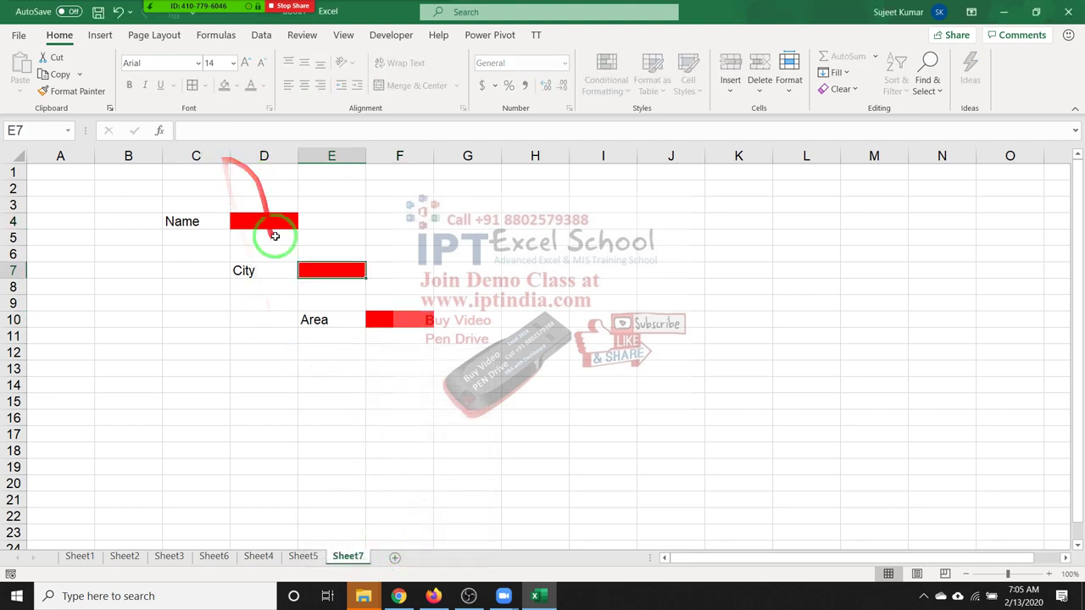
{"action": "left_click", "coordinate": [274, 221]}
{"action": "type", "text": "85"}
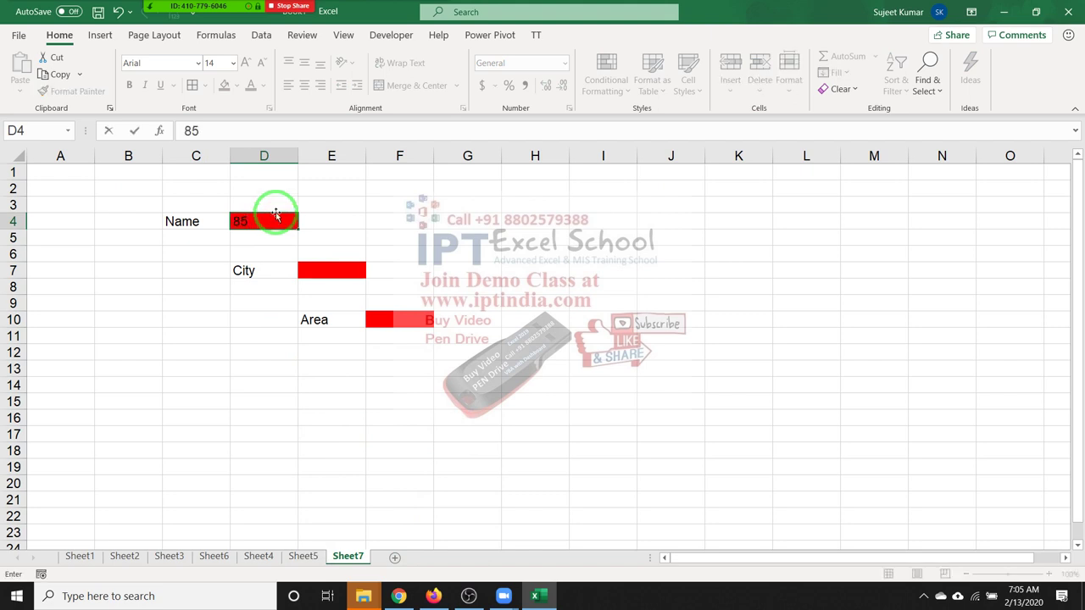
{"action": "key", "text": "Tab"}
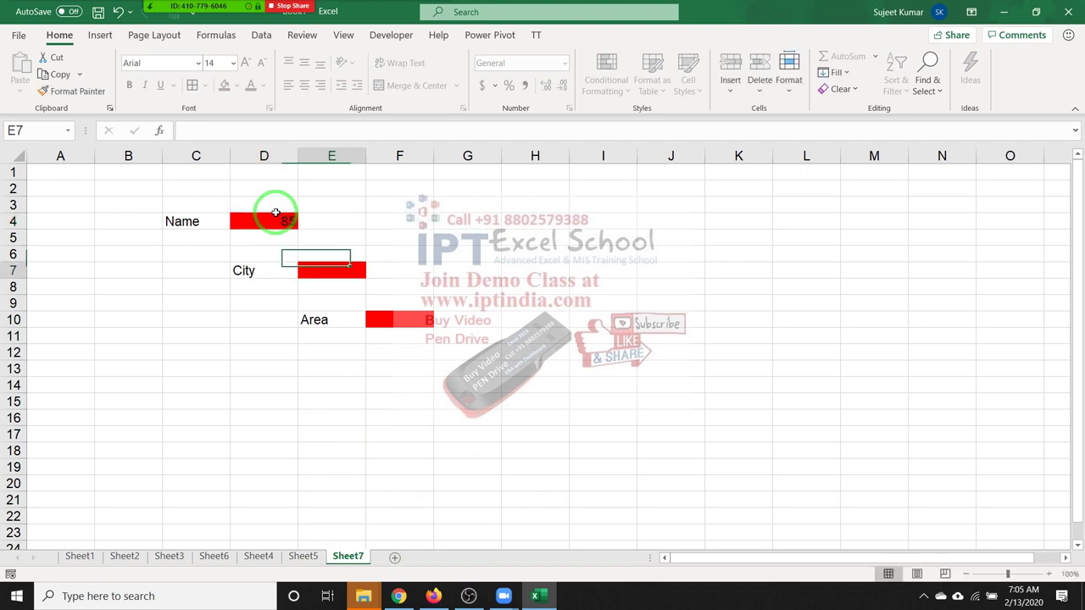
{"action": "type", "text": "36"}
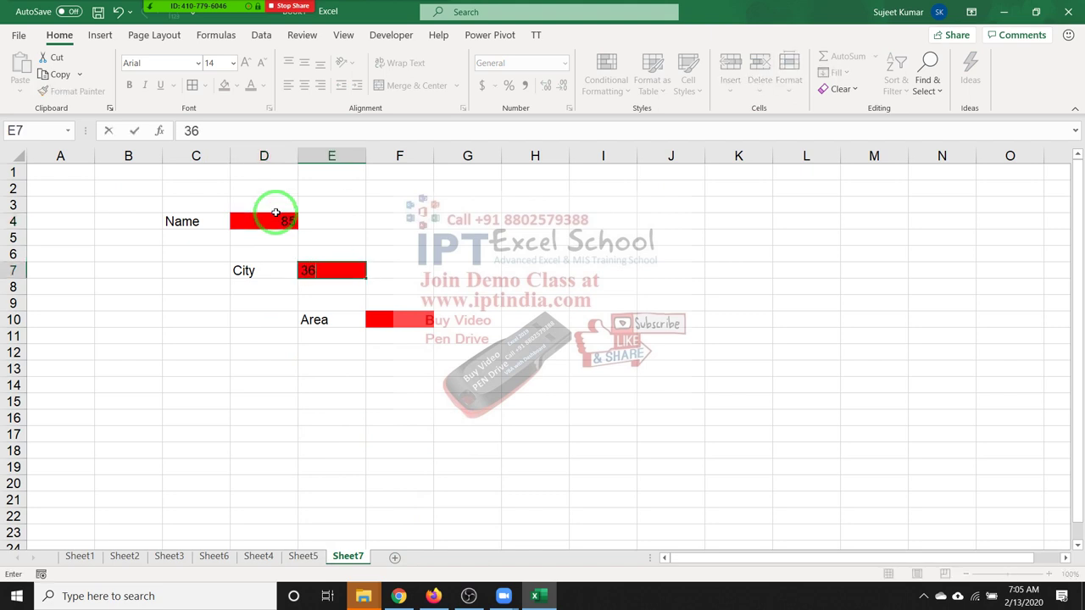
{"action": "key", "text": "Tab"}
{"action": "type", "text": "65"}
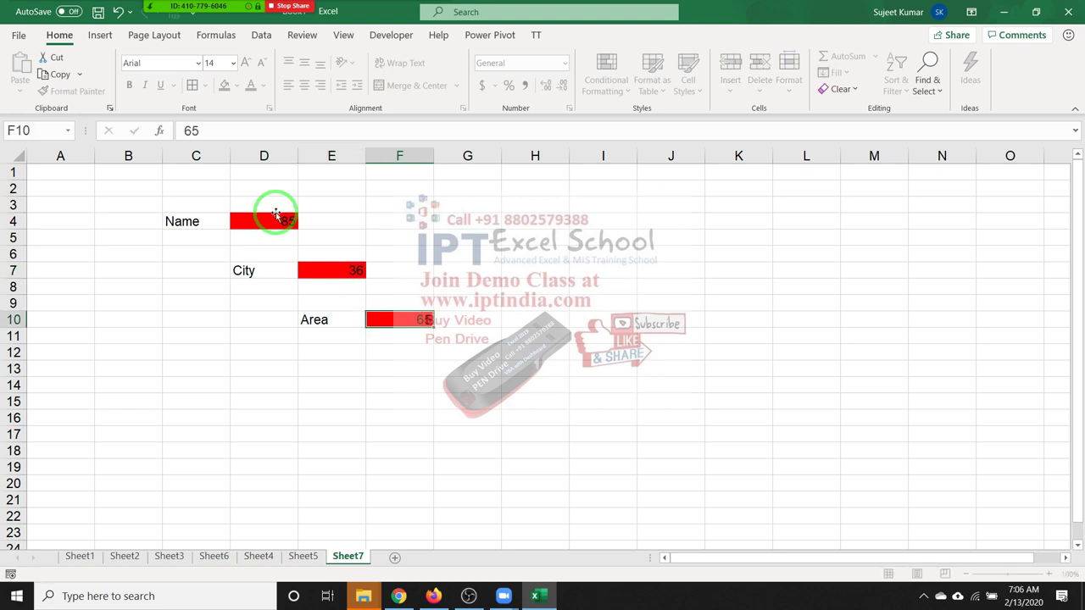
{"action": "key", "text": "Tab"}
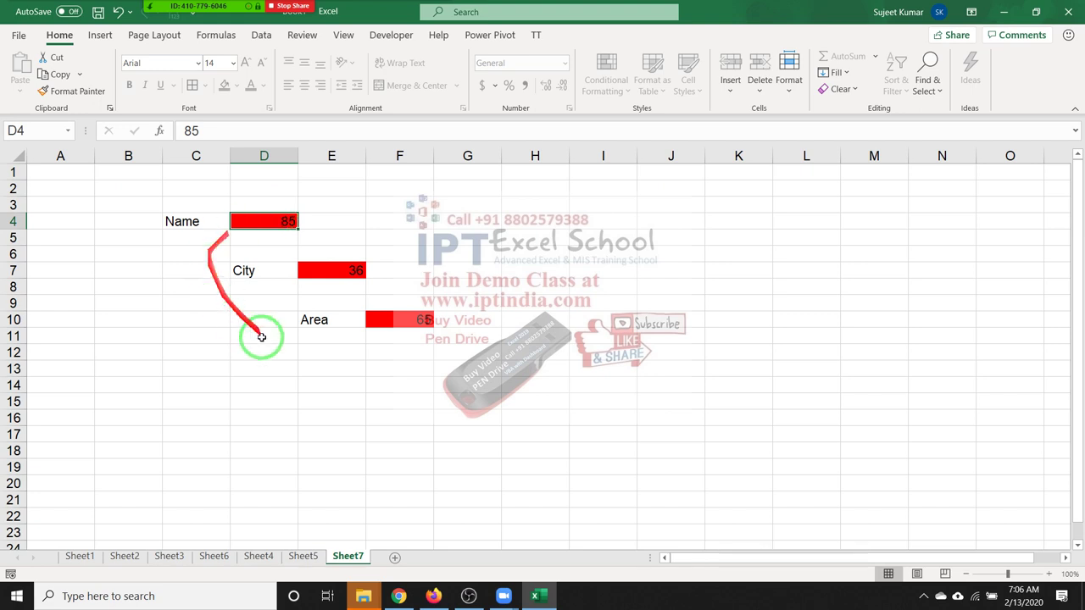
Step: Insert Sheet8, then fill C4:E16 red and H4:J16 green
{"action": "left_click", "coordinate": [395, 558]}
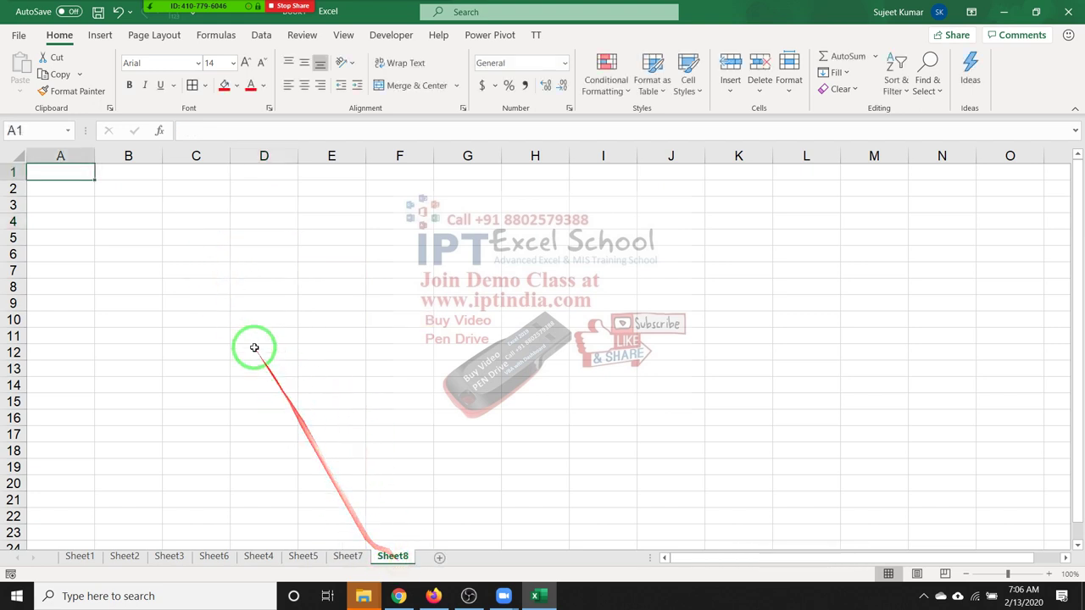
{"action": "left_click_drag", "start_coordinate": [196, 222], "coordinate": [326, 419]}
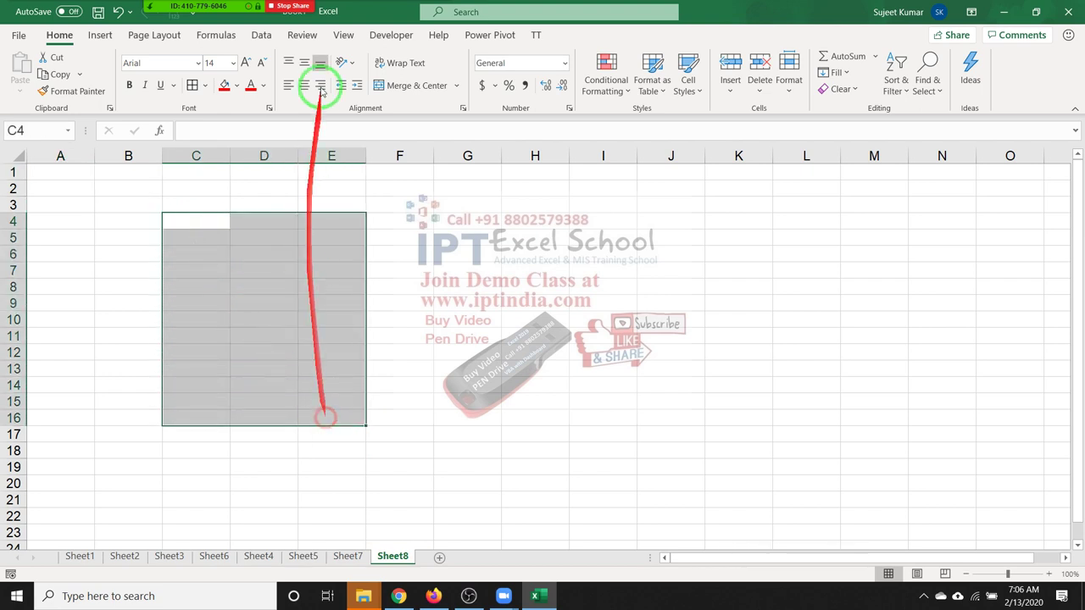
{"action": "left_click", "coordinate": [225, 85]}
{"action": "mouse_move", "coordinate": [547, 216]}
{"action": "left_mouse_down"}
{"action": "mouse_move", "coordinate": [652, 432]}
{"action": "mouse_move", "coordinate": [650, 422]}
{"action": "left_mouse_up"}
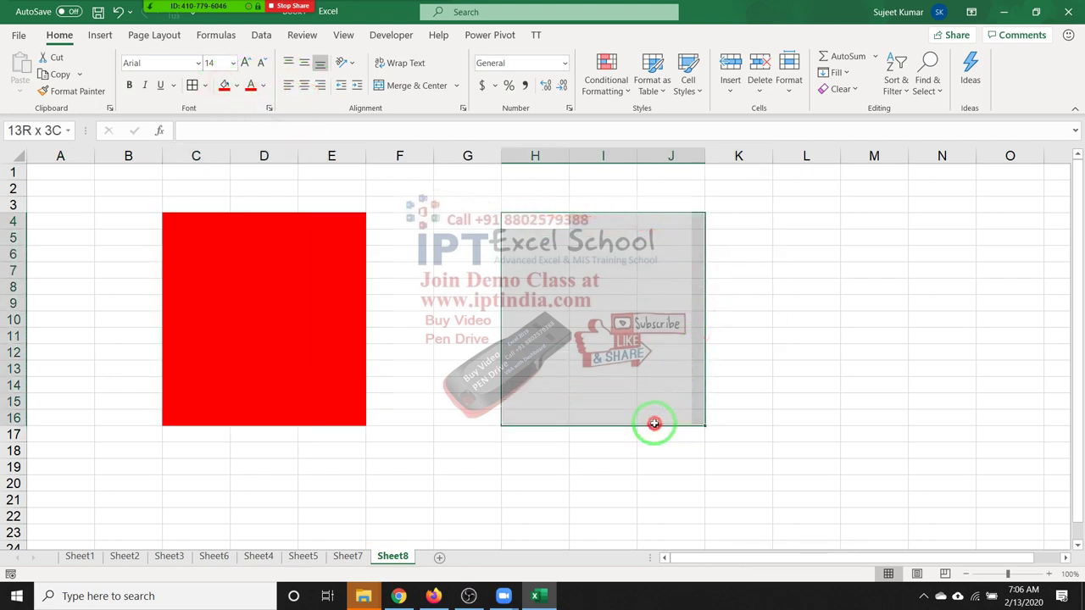
{"action": "left_click", "coordinate": [238, 86]}
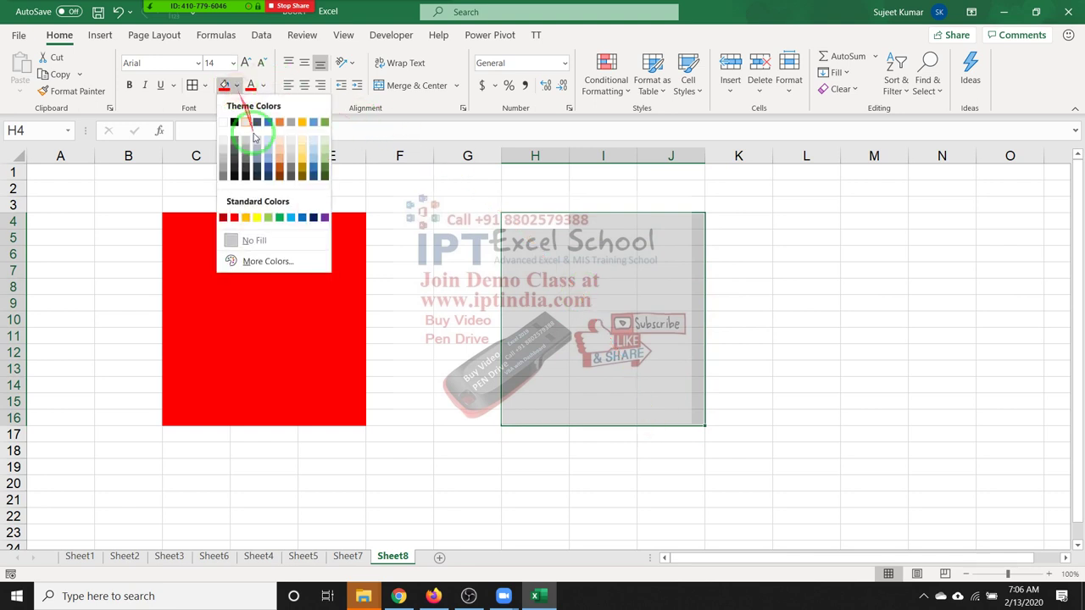
{"action": "left_click", "coordinate": [282, 214]}
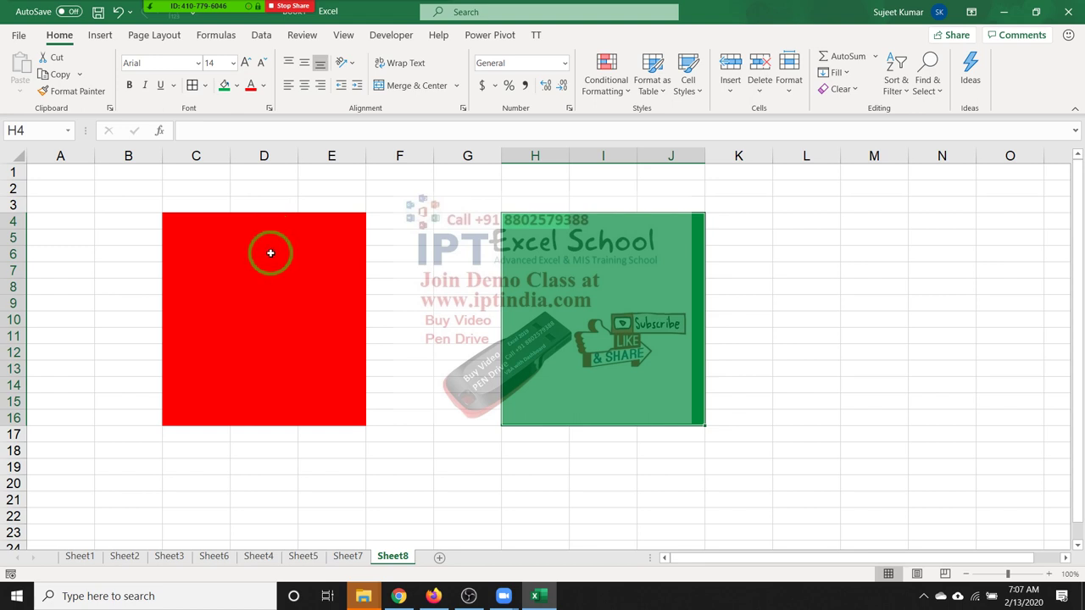
{"action": "left_click_drag", "start_coordinate": [185, 221], "coordinate": [320, 414]}
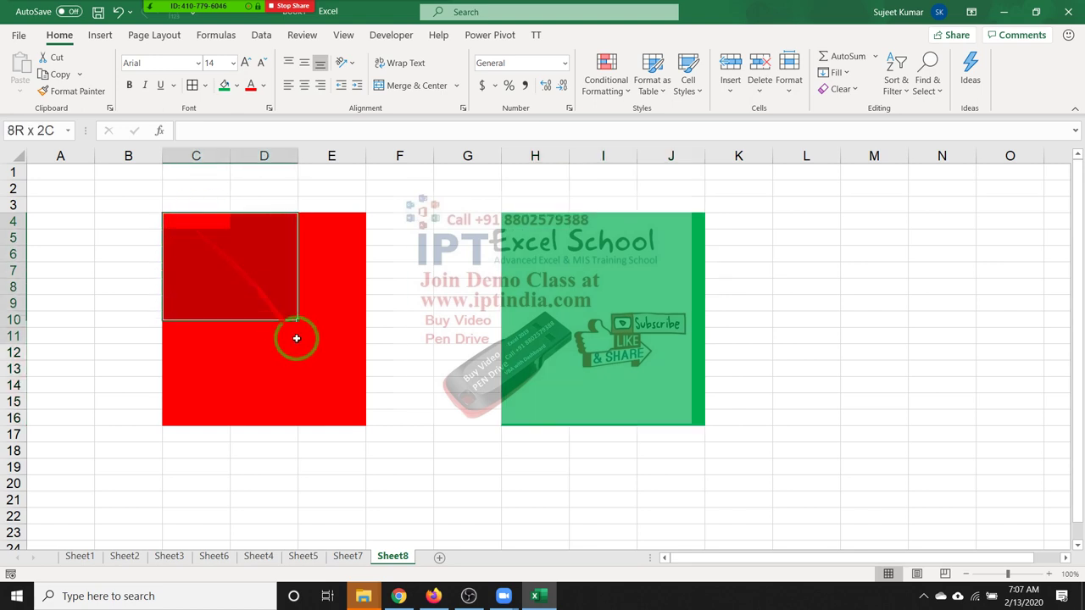
Step: Define editable range Range1 on C4:E16 with a confirmed range password
{"action": "left_click", "coordinate": [391, 35]}
{"action": "left_click", "coordinate": [302, 37]}
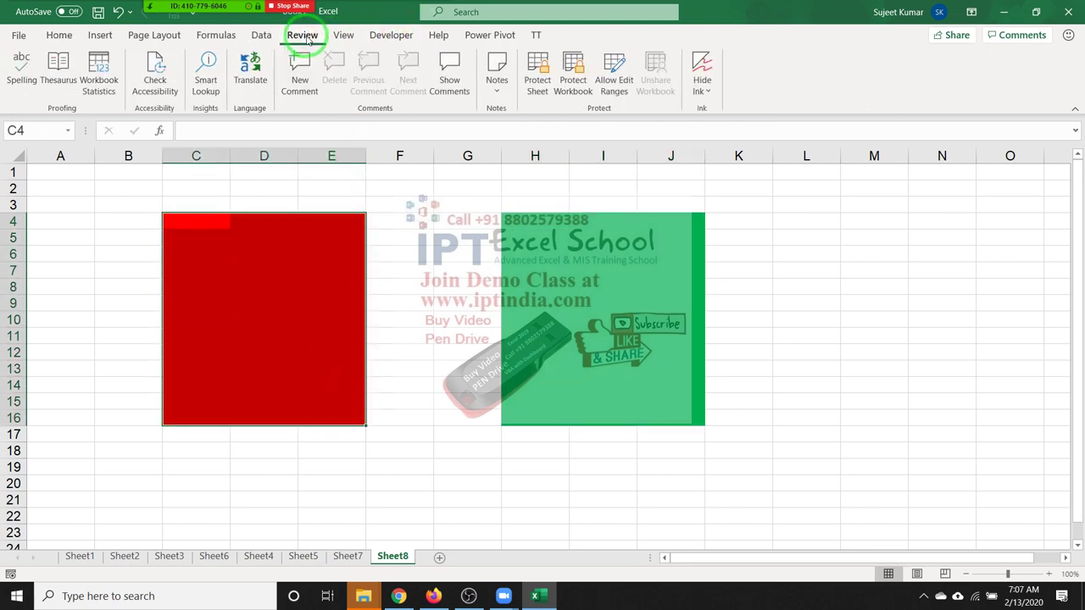
{"action": "left_click", "coordinate": [607, 88]}
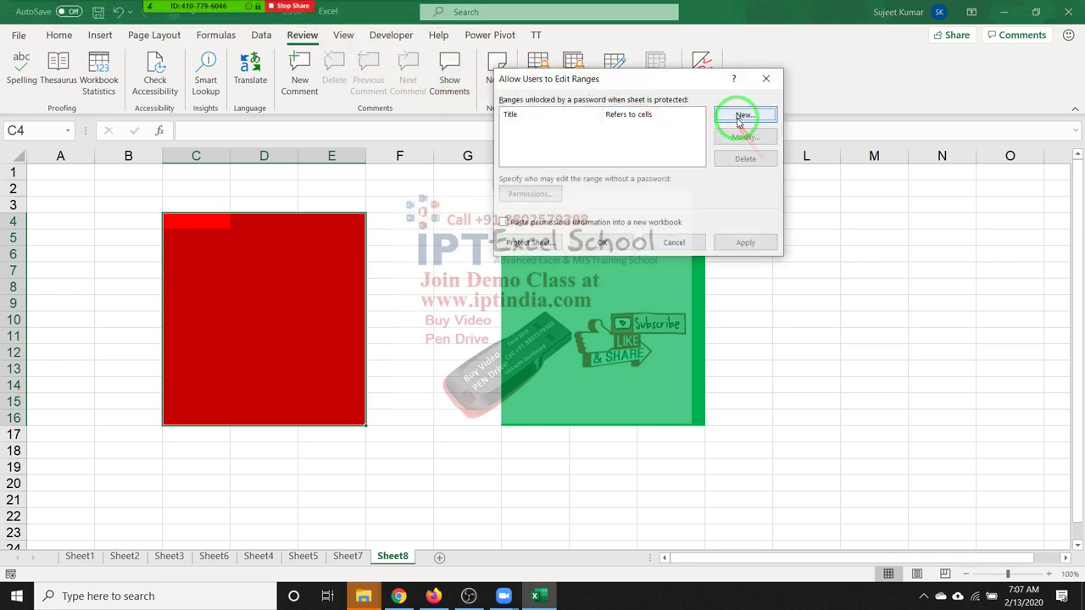
{"action": "left_click", "coordinate": [742, 114]}
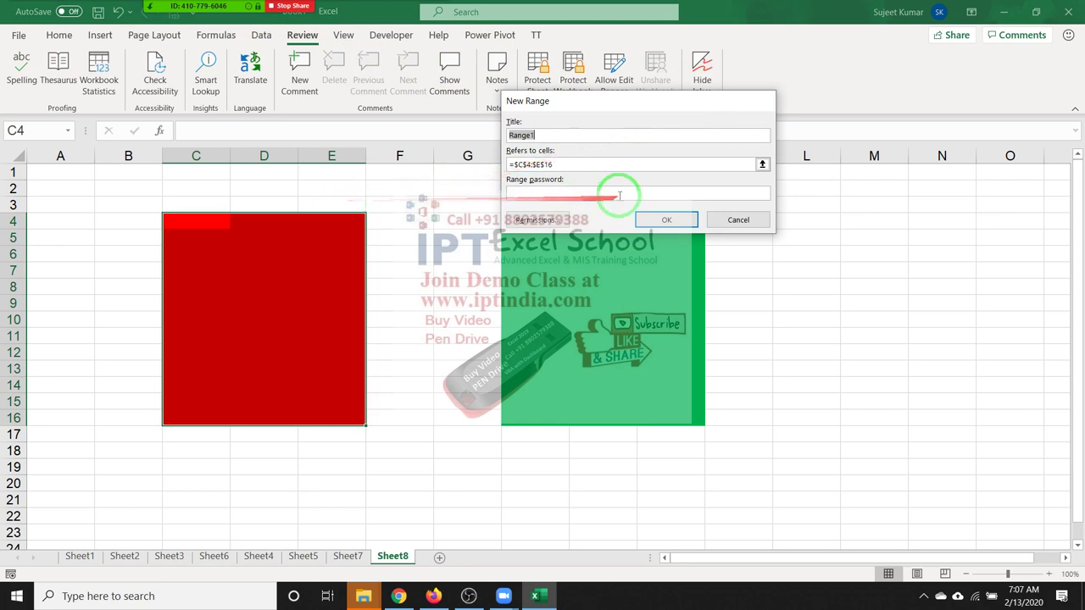
{"action": "left_click", "coordinate": [615, 193]}
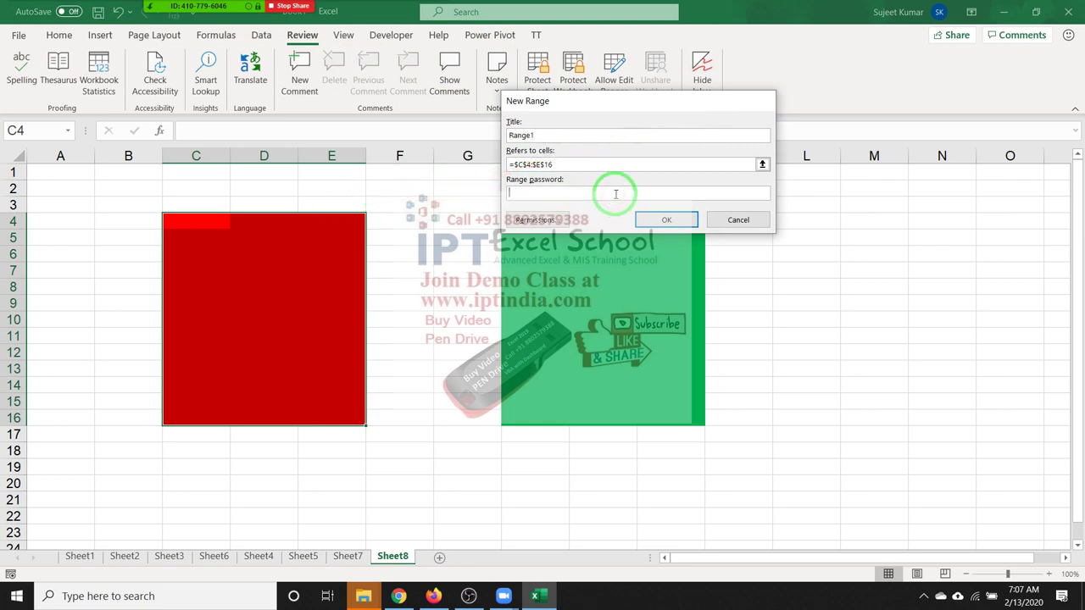
{"action": "type", "text": "1"}
{"action": "left_click", "coordinate": [661, 220]}
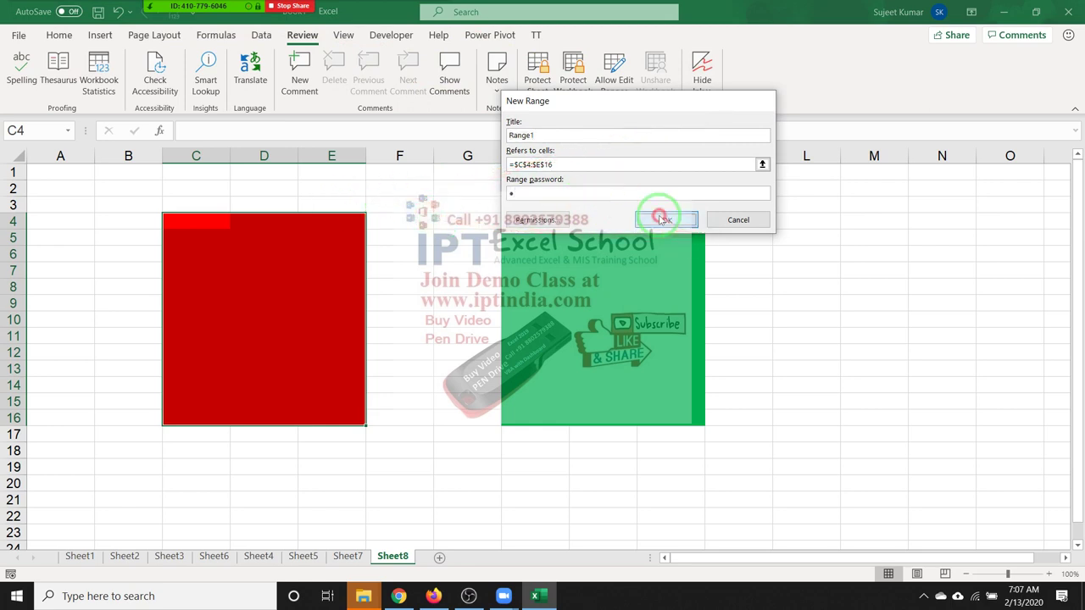
{"action": "type", "text": "1"}
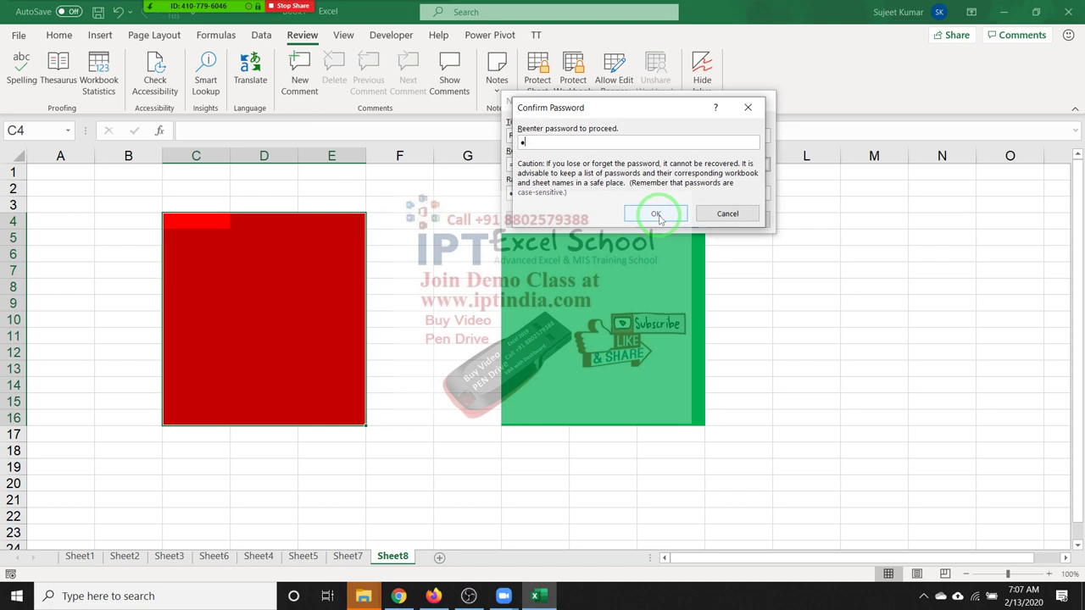
{"action": "left_click", "coordinate": [657, 216]}
{"action": "left_click", "coordinate": [767, 248]}
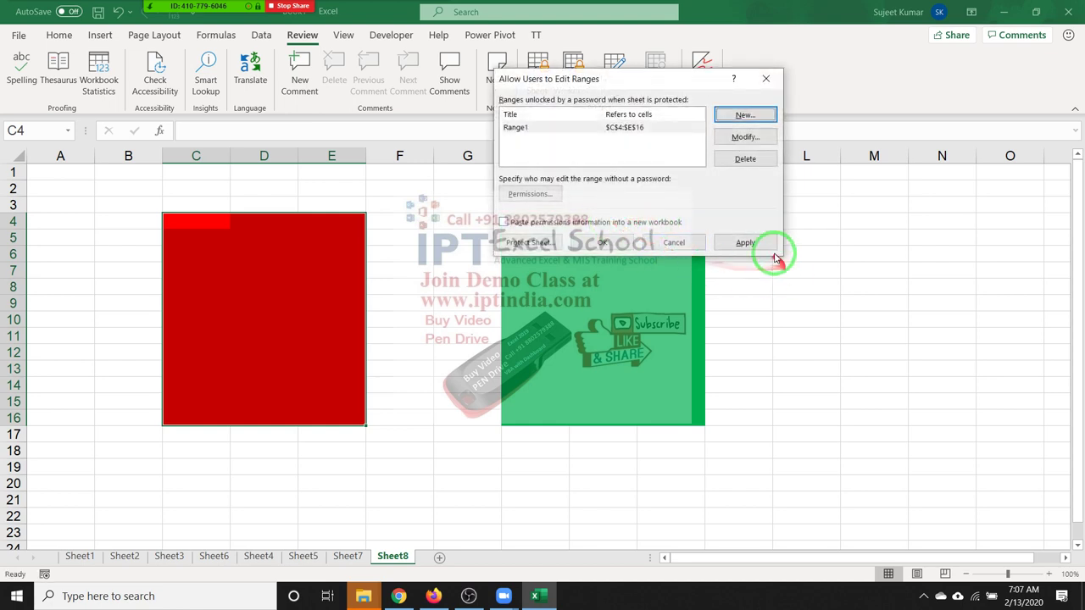
{"action": "left_click", "coordinate": [624, 241]}
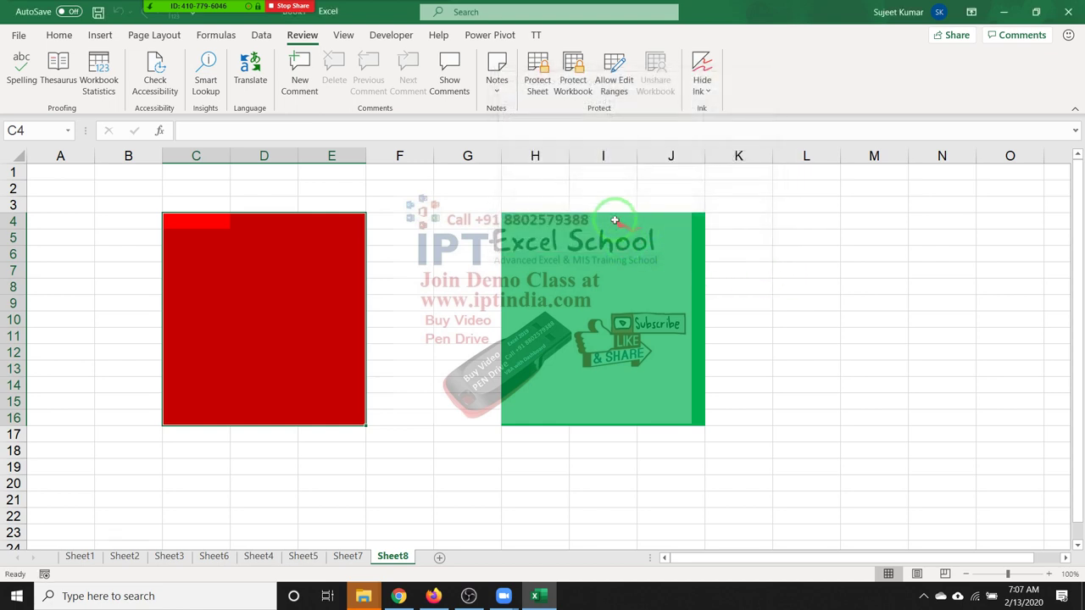
Step: Add editable range Range2 covering H4:J16 with its own confirmed password
{"action": "left_click_drag", "start_coordinate": [511, 218], "coordinate": [683, 416]}
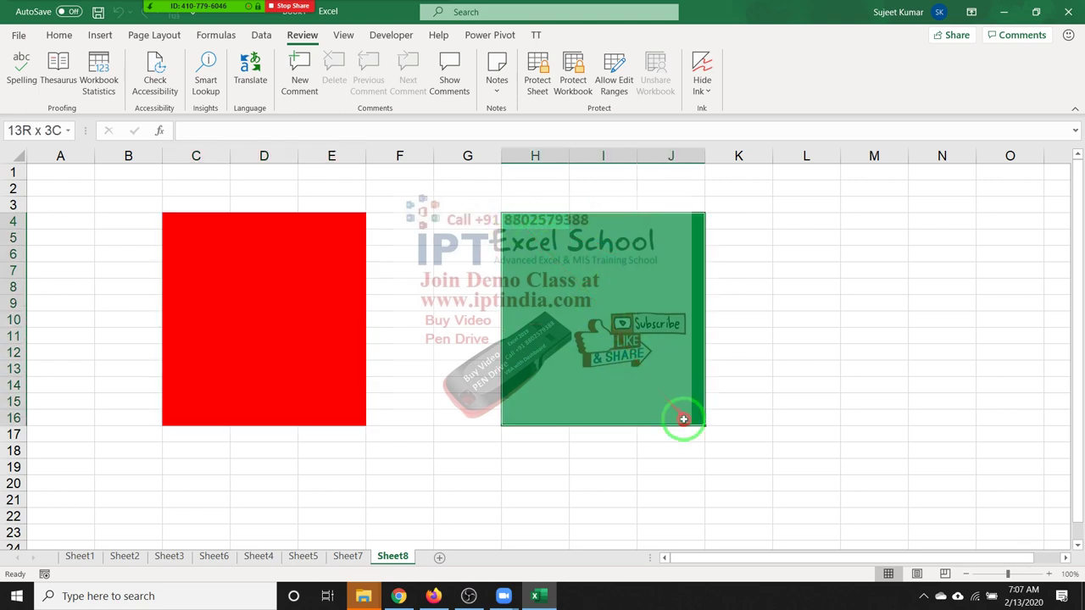
{"action": "left_click", "coordinate": [613, 72]}
{"action": "left_click", "coordinate": [745, 114]}
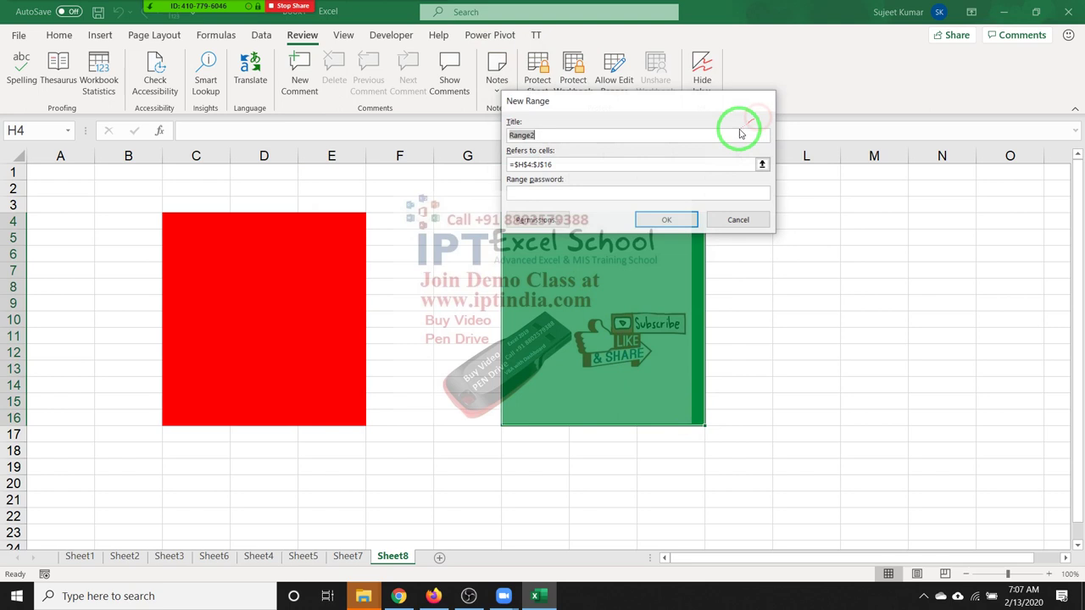
{"action": "left_click", "coordinate": [545, 190]}
{"action": "type", "text": "1"}
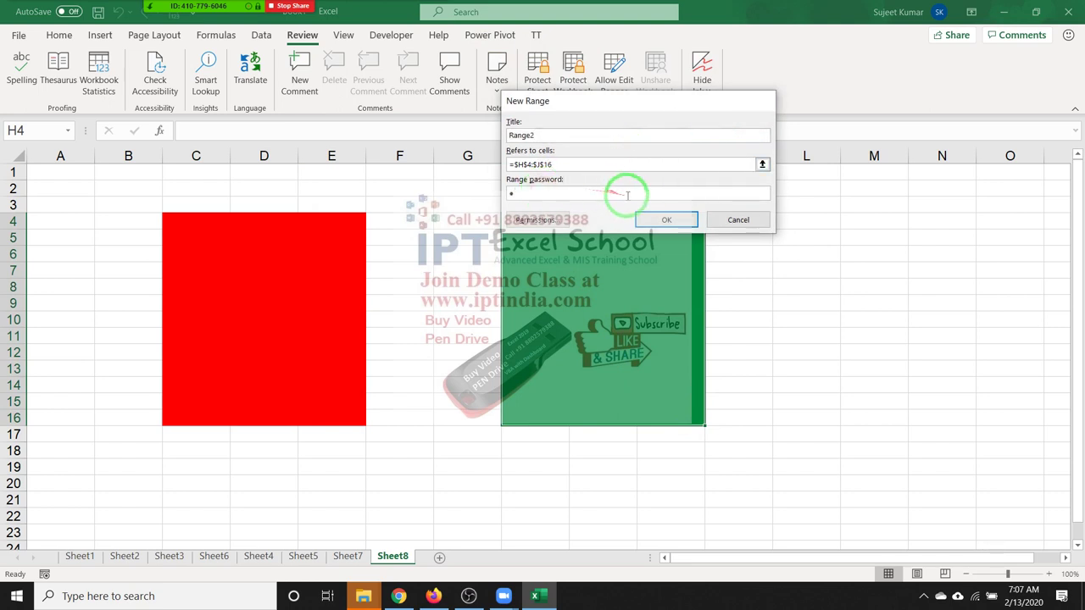
{"action": "left_click", "coordinate": [653, 219]}
{"action": "type", "text": "1"}
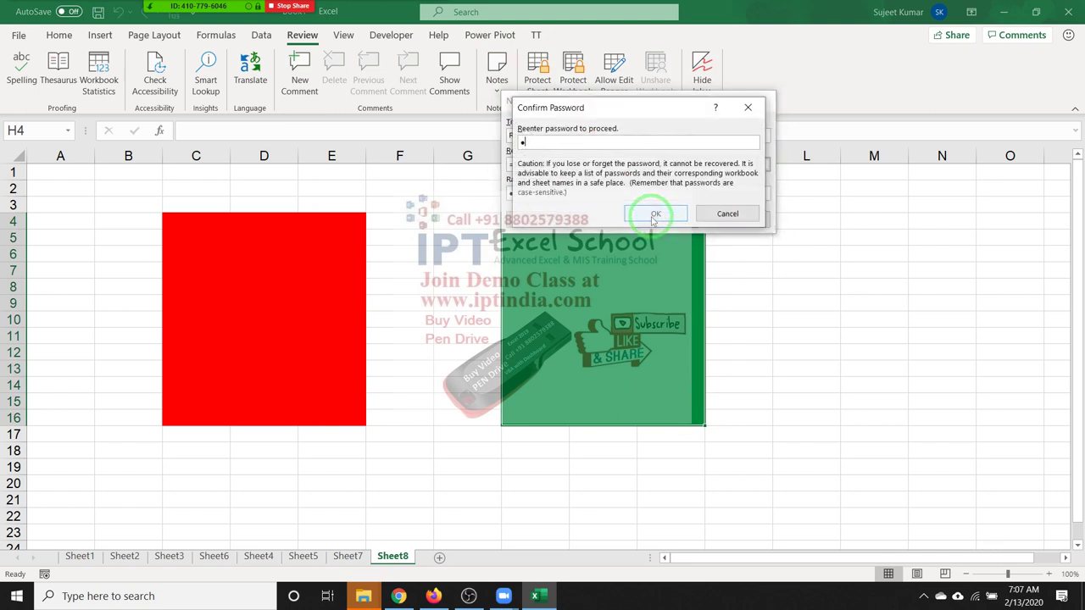
{"action": "left_click", "coordinate": [666, 218]}
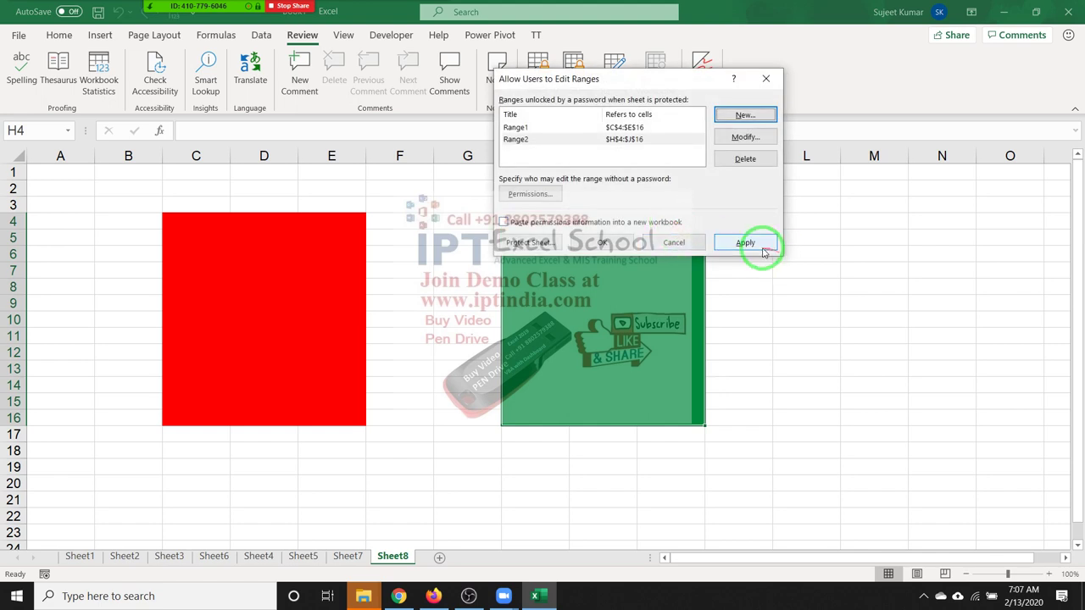
{"action": "left_click", "coordinate": [745, 243]}
{"action": "left_click", "coordinate": [602, 242]}
{"action": "left_click", "coordinate": [410, 455]}
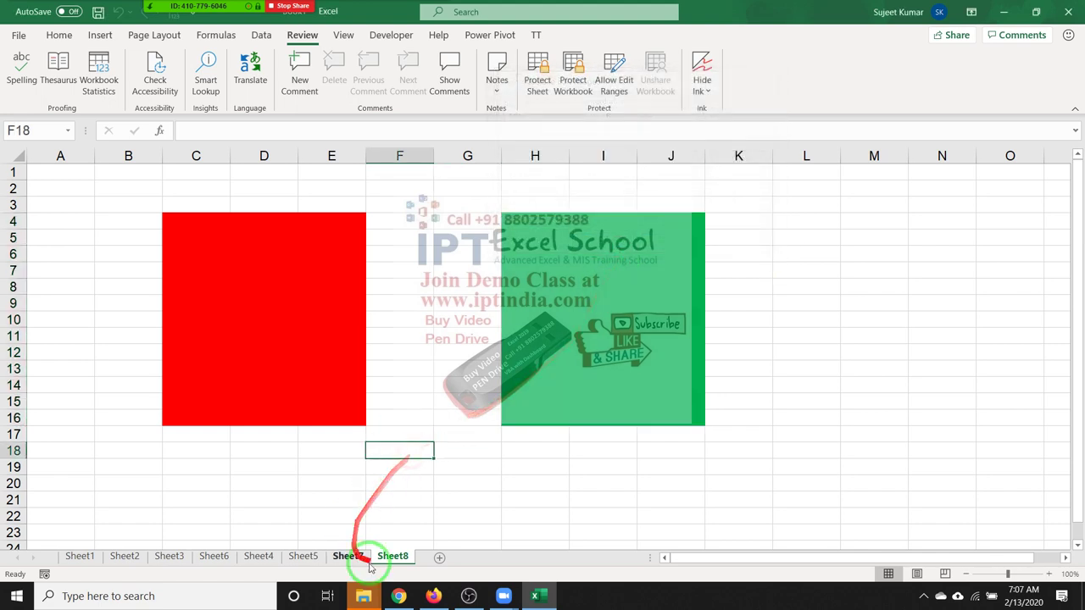
Step: Protect Sheet8 and confirm that locked cell G20 outside the ranges refuses editing
{"action": "right_click", "coordinate": [392, 556]}
{"action": "left_click", "coordinate": [435, 463]}
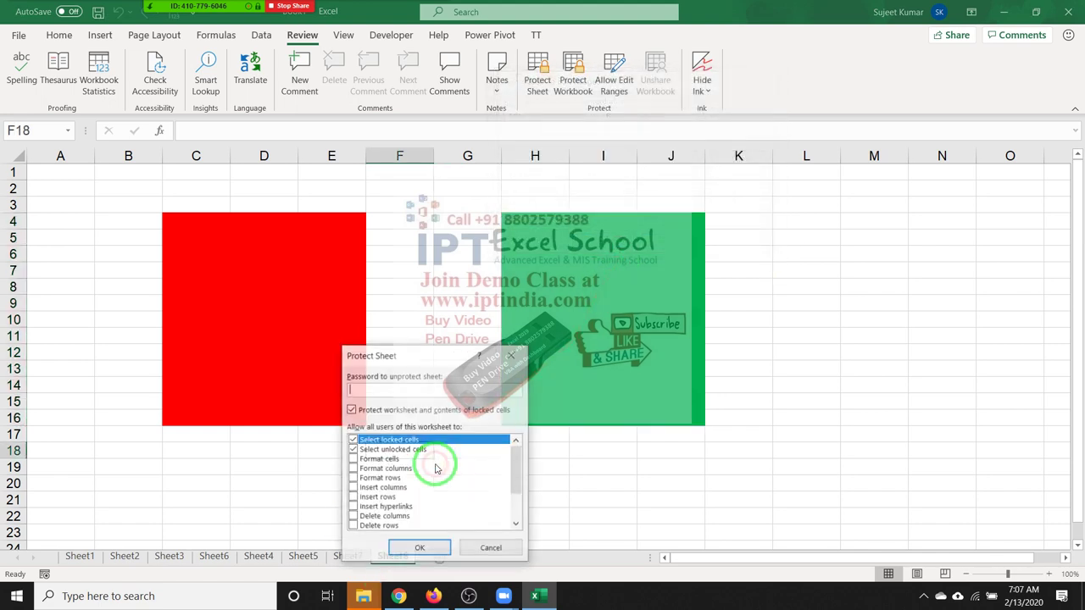
{"action": "key", "text": "Return"}
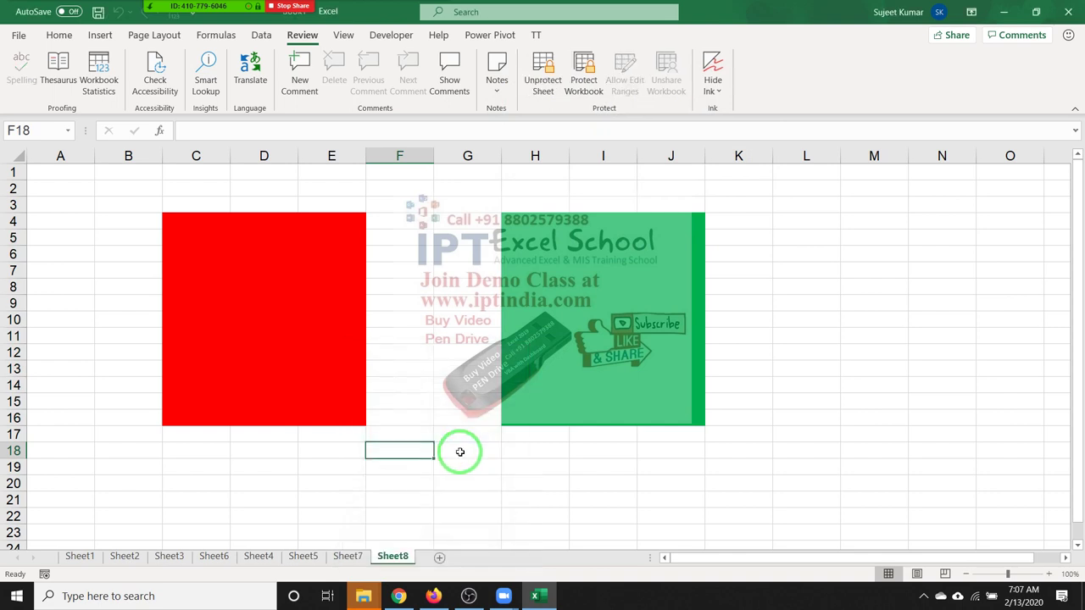
{"action": "left_click", "coordinate": [437, 485]}
{"action": "double_click", "coordinate": [441, 490]}
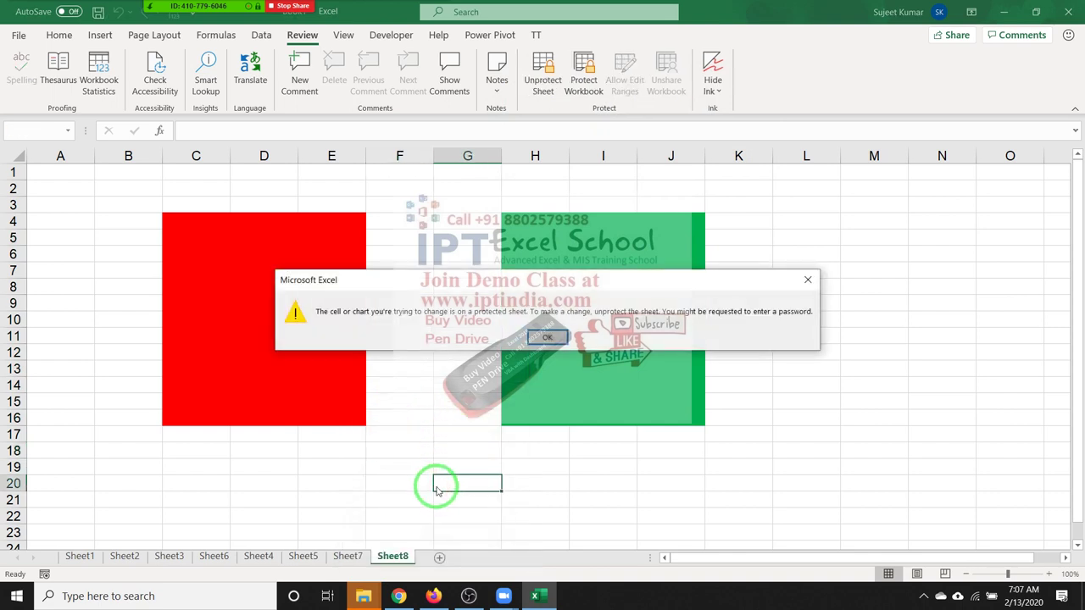
{"action": "key", "text": "Return"}
Step: Unlock the red range at D12 with its range password, then enter 'dsf' in C10
{"action": "left_click", "coordinate": [281, 356]}
{"action": "double_click", "coordinate": [282, 357]}
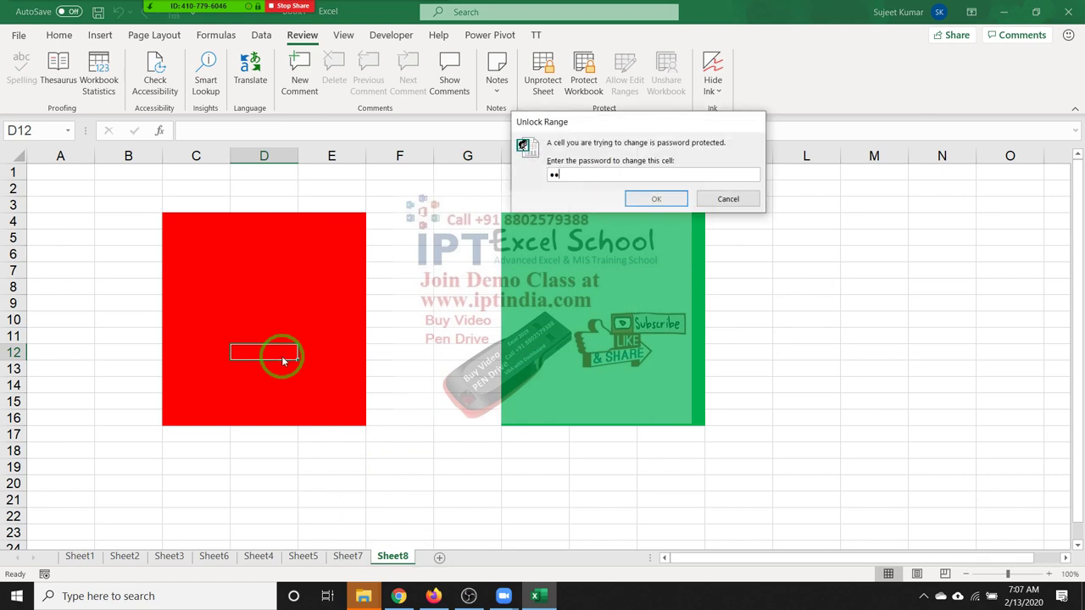
{"action": "key", "text": "Escape"}
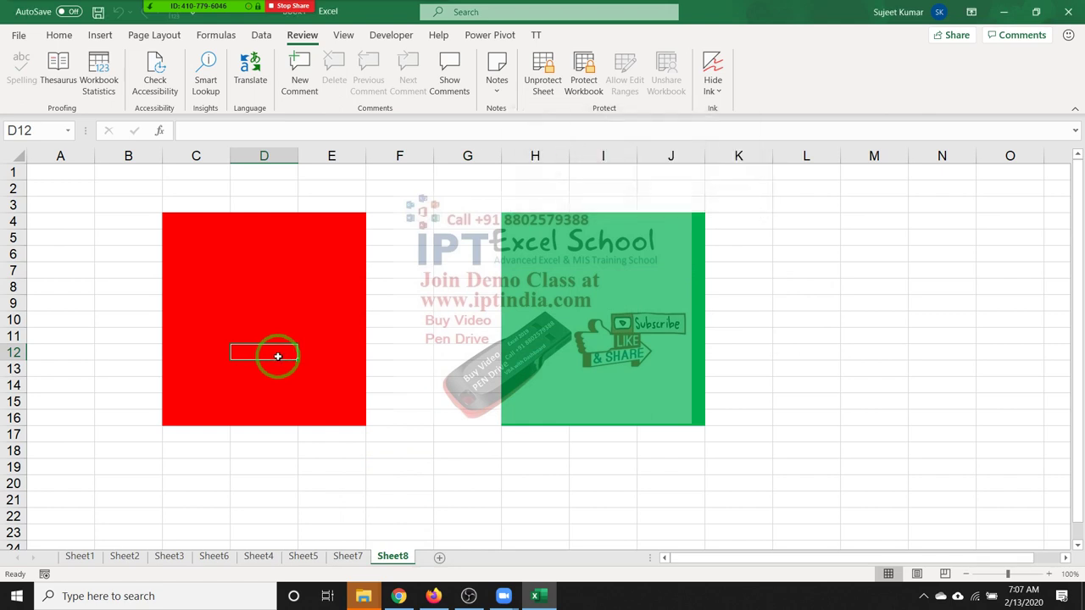
{"action": "double_click", "coordinate": [279, 359]}
{"action": "type", "text": "1"}
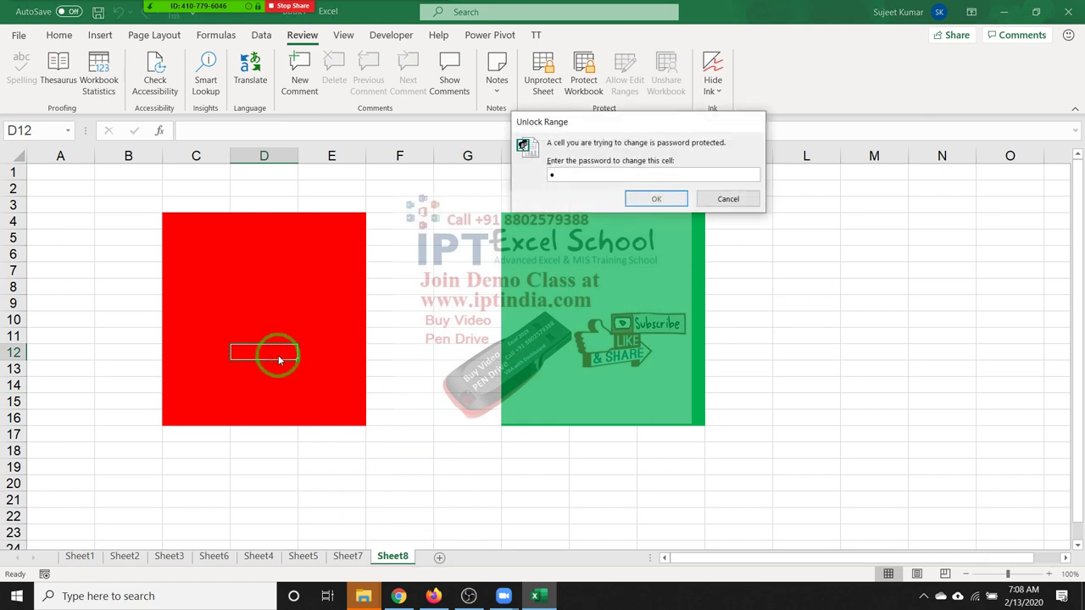
{"action": "key", "text": "Return"}
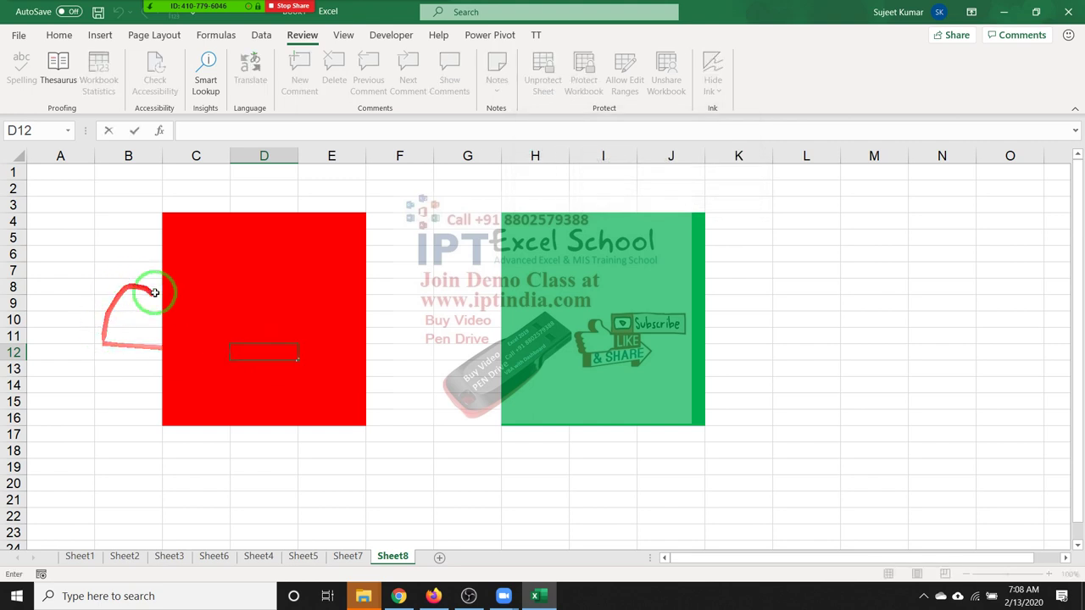
{"action": "left_click", "coordinate": [202, 322]}
{"action": "type", "text": "dsf"}
{"action": "left_click", "coordinate": [276, 335]}
Step: Try editing J12 in the green range, then cancel its password prompt
{"action": "left_click", "coordinate": [650, 352]}
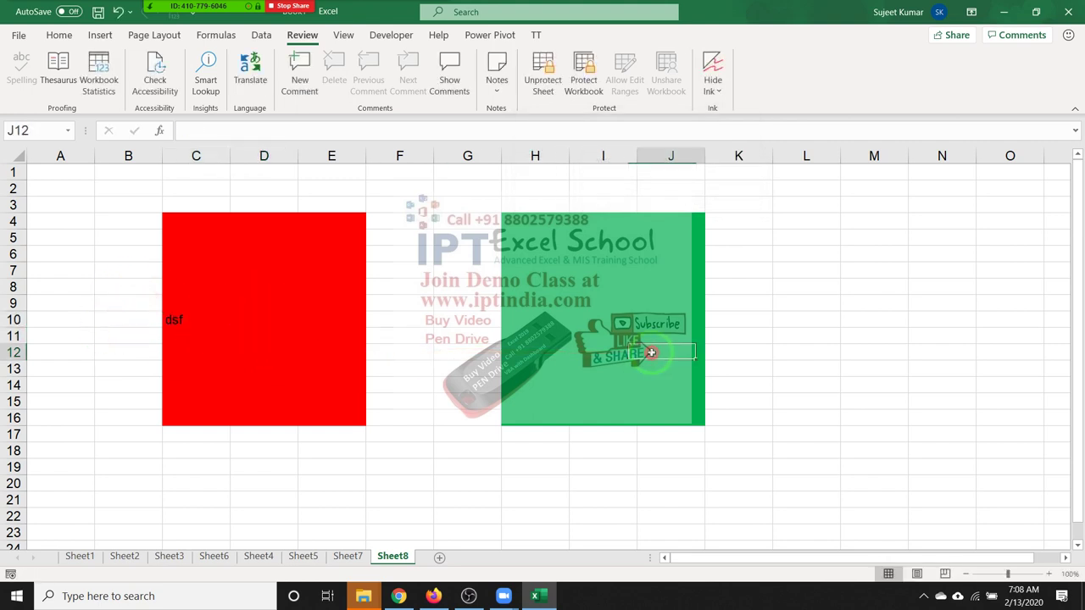
{"action": "double_click", "coordinate": [651, 352]}
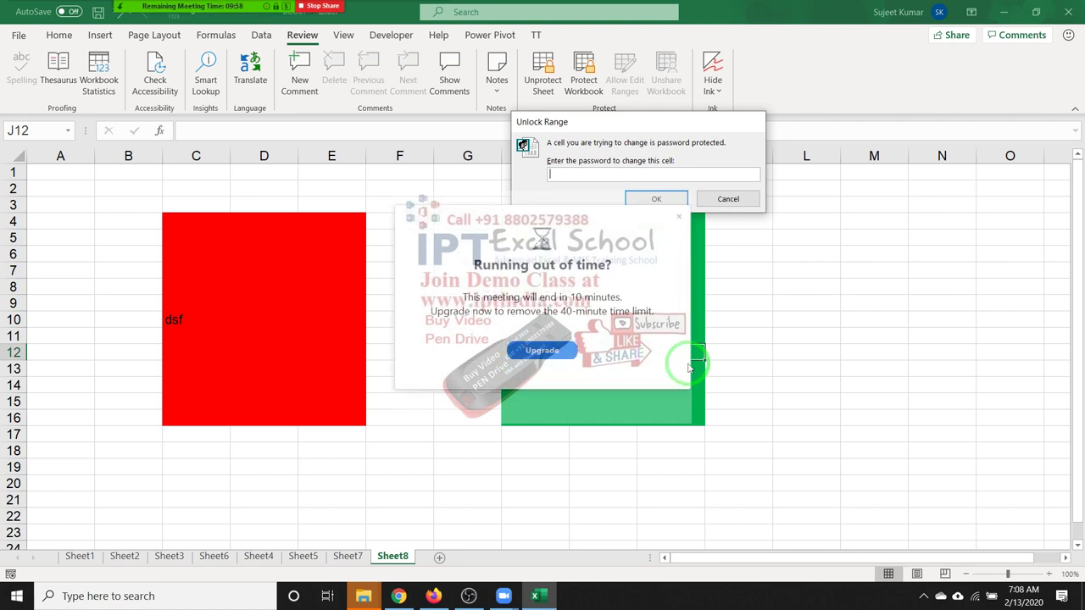
{"action": "left_click", "coordinate": [680, 220]}
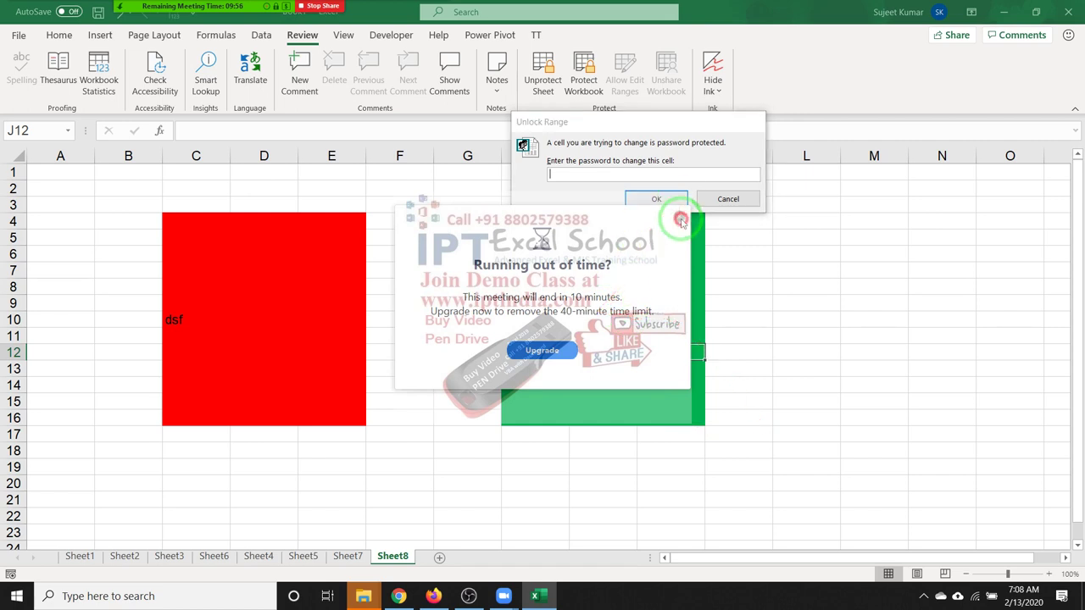
{"action": "left_click", "coordinate": [735, 201]}
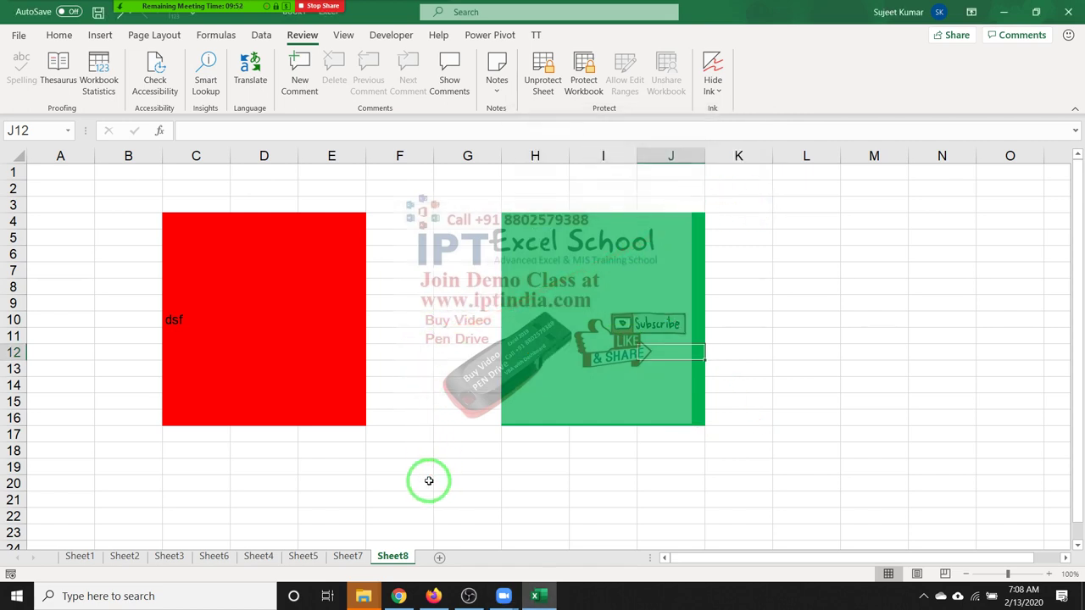
Step: Protect the workbook structure and confirm Sheet8's tab menu actions are now greyed out
{"action": "right_click", "coordinate": [389, 556]}
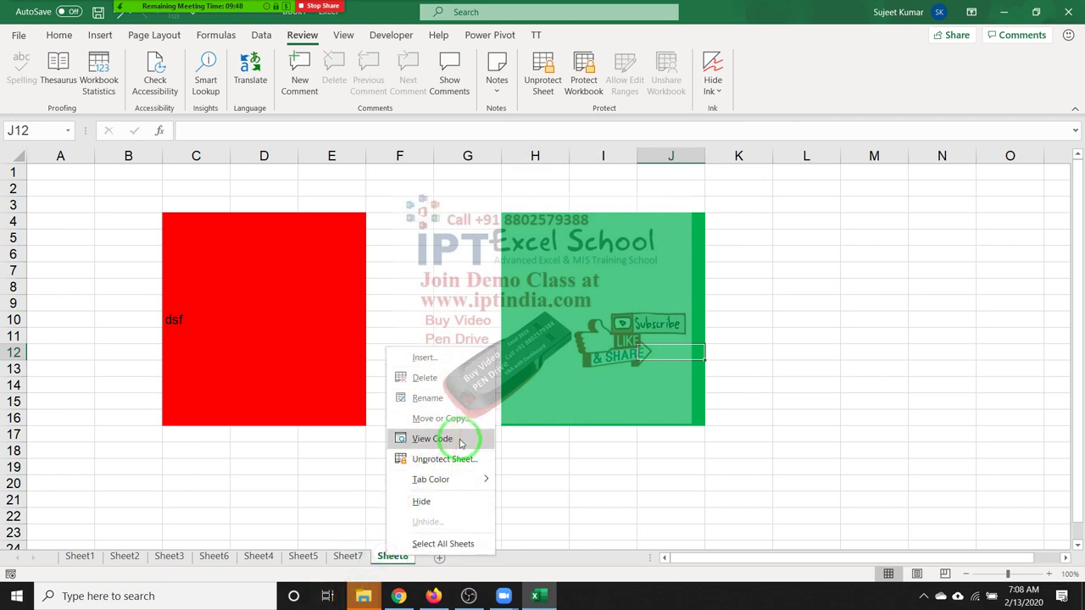
{"action": "left_click", "coordinate": [350, 335]}
{"action": "left_click", "coordinate": [584, 85]}
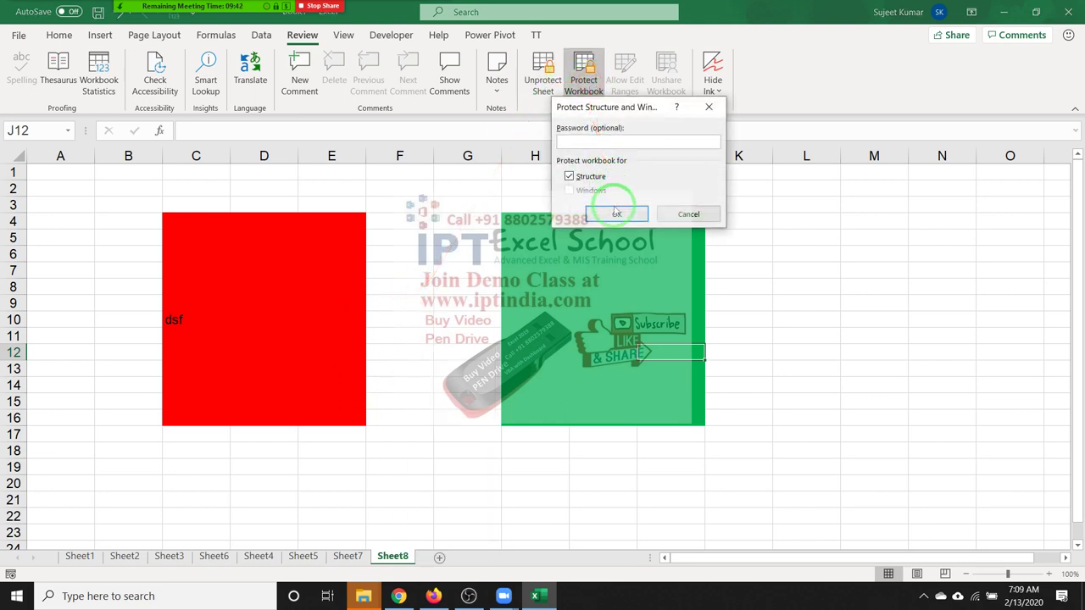
{"action": "left_click", "coordinate": [617, 214]}
{"action": "right_click", "coordinate": [404, 559]}
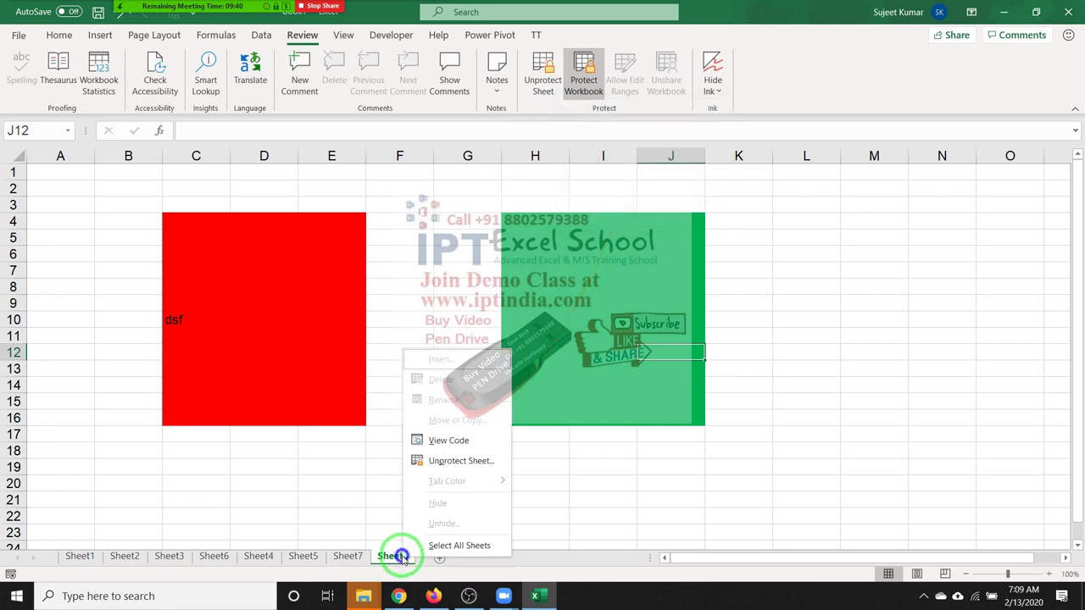
{"action": "left_click", "coordinate": [442, 245]}
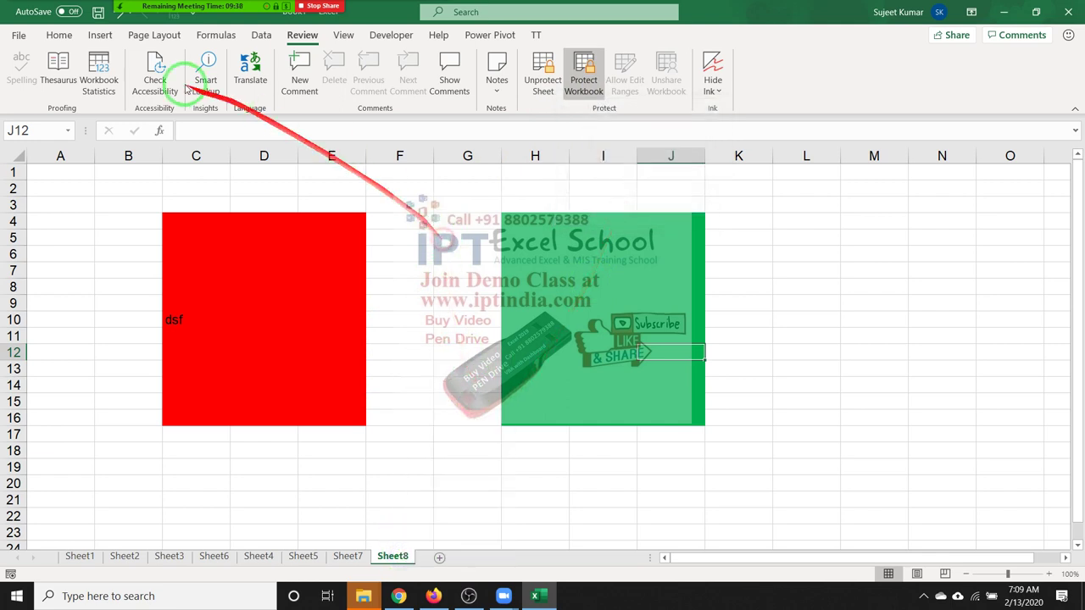
Step: Open the Save As browse dialog and view Web Options under Tools, then cancel them
{"action": "left_click", "coordinate": [18, 37]}
{"action": "left_click", "coordinate": [17, 32]}
{"action": "left_click", "coordinate": [18, 36]}
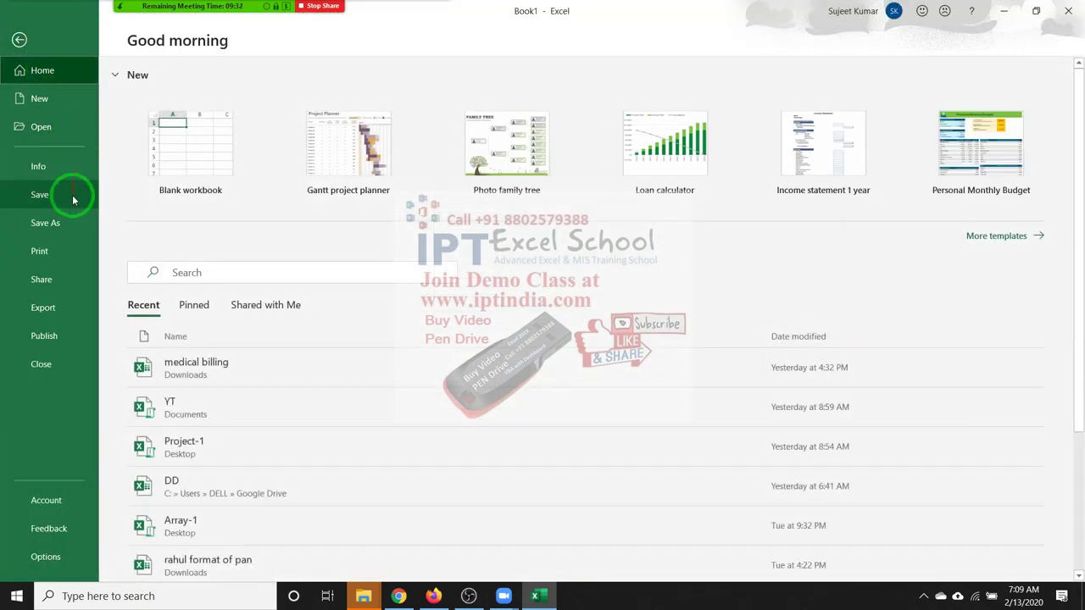
{"action": "left_click", "coordinate": [62, 225]}
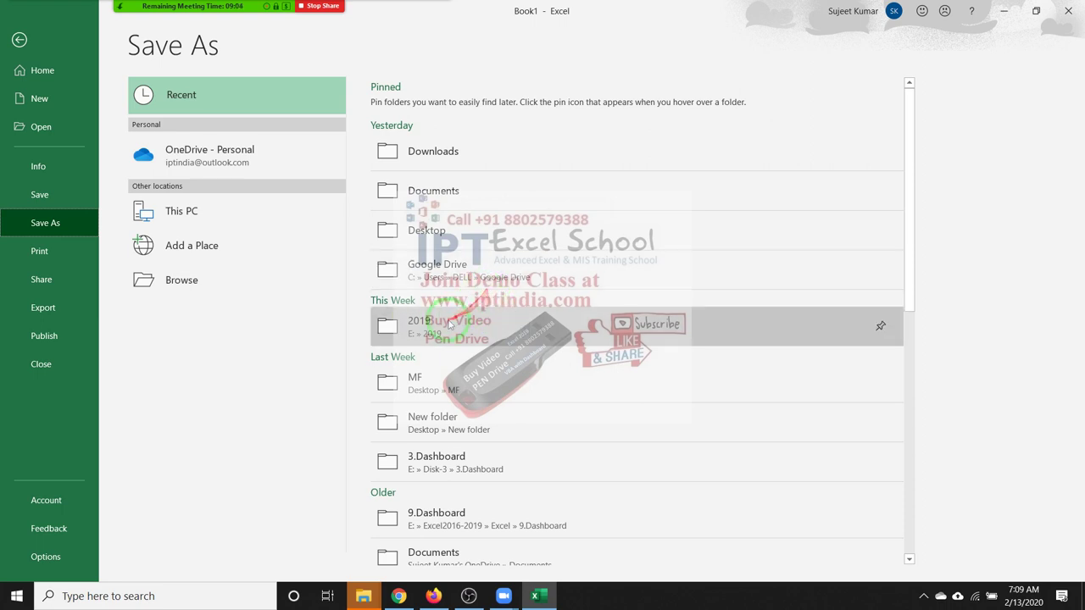
{"action": "left_click", "coordinate": [224, 282]}
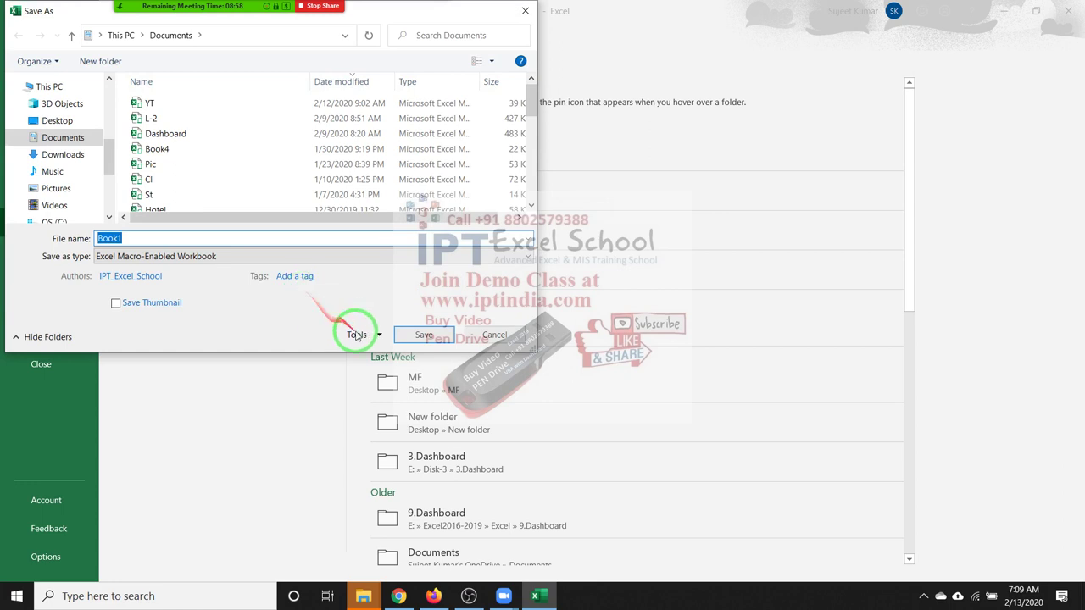
{"action": "left_click", "coordinate": [356, 335]}
{"action": "left_click", "coordinate": [366, 362]}
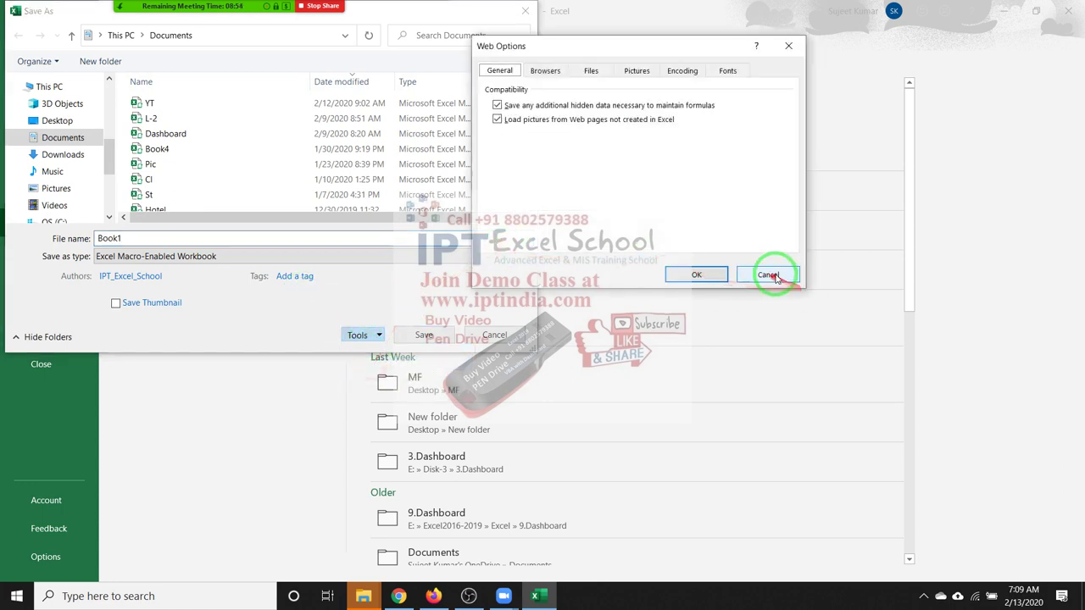
{"action": "left_click", "coordinate": [768, 274]}
Step: Review the General Options password-to-open and password-to-modify fields, then cancel both dialogs
{"action": "left_click", "coordinate": [358, 334]}
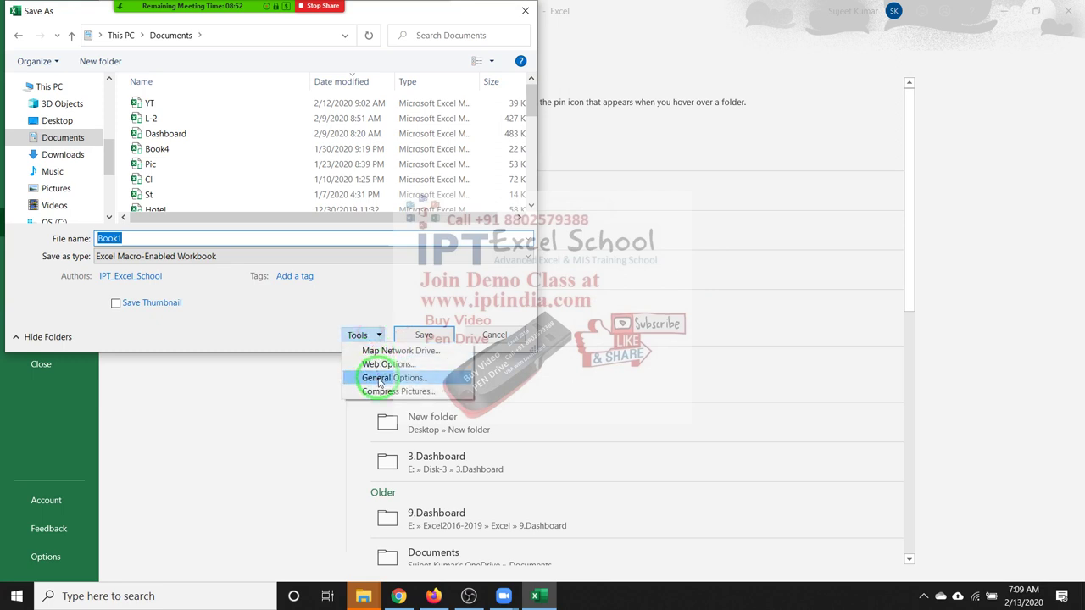
{"action": "left_click", "coordinate": [379, 380]}
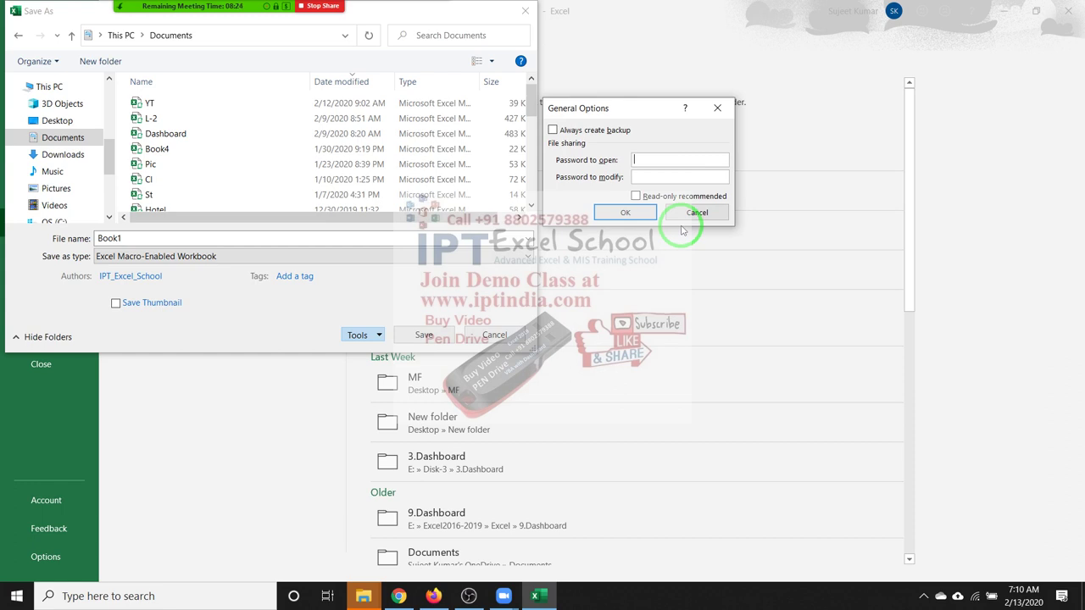
{"action": "left_click", "coordinate": [521, 329]}
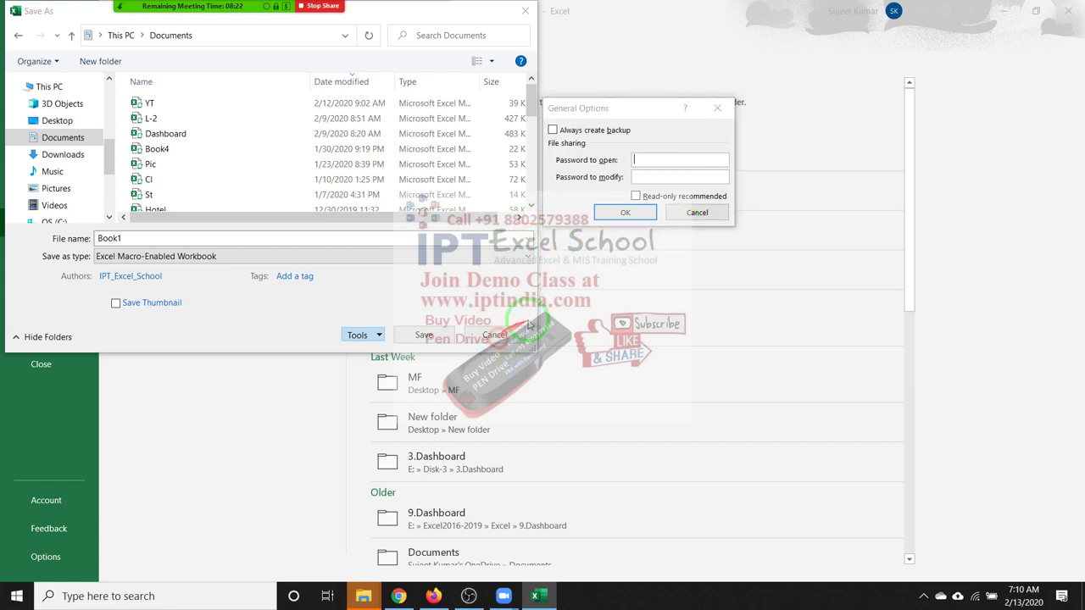
{"action": "left_click", "coordinate": [696, 212]}
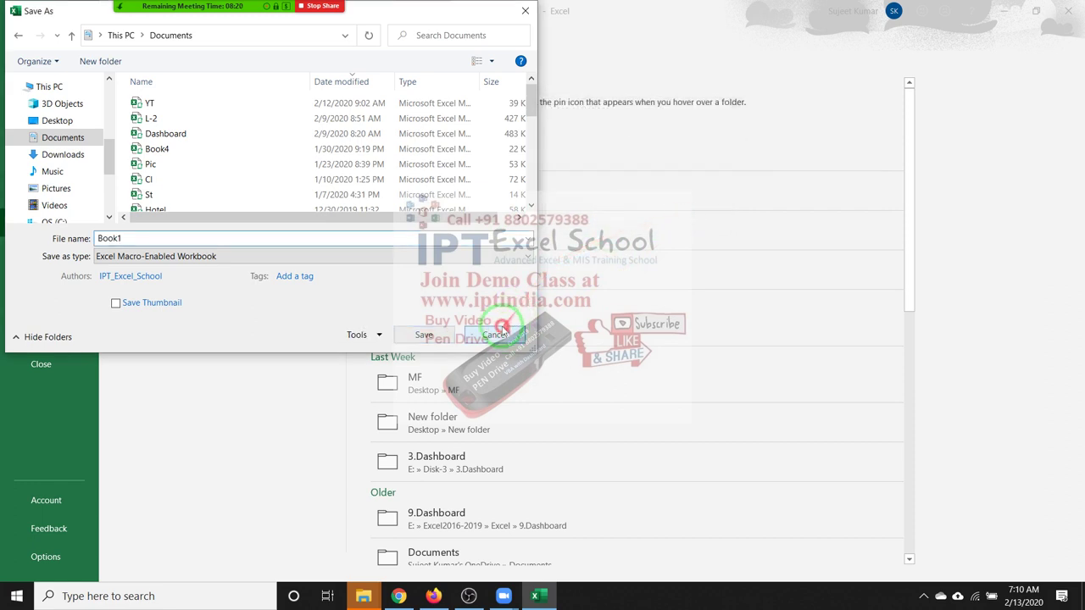
{"action": "left_click", "coordinate": [500, 334]}
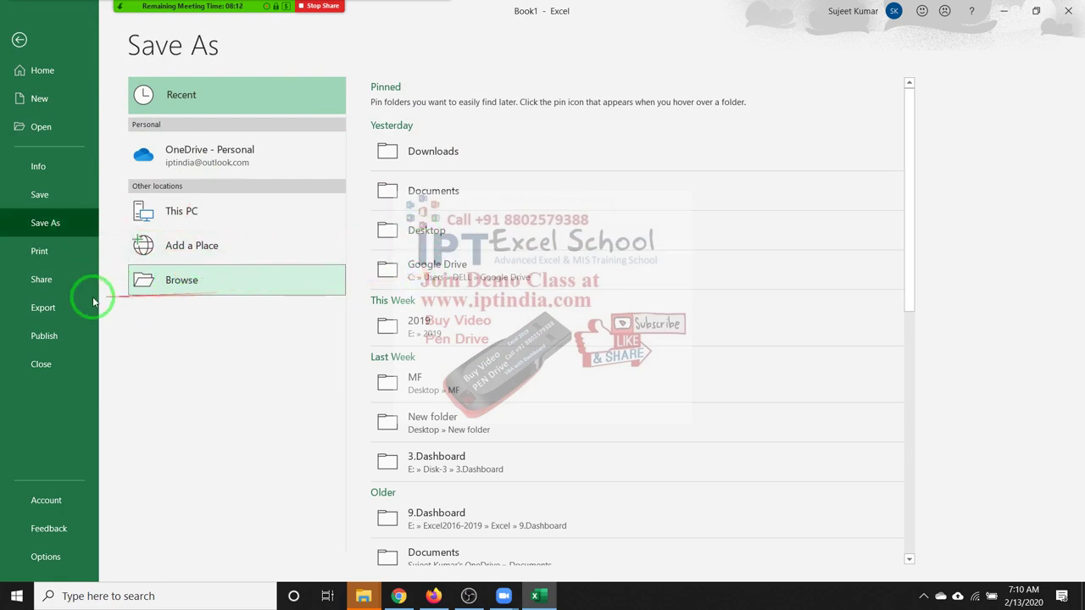
Step: View Encrypt with Password under File > Info's Protect Workbook, cancel it, and close Excel
{"action": "left_click", "coordinate": [59, 170]}
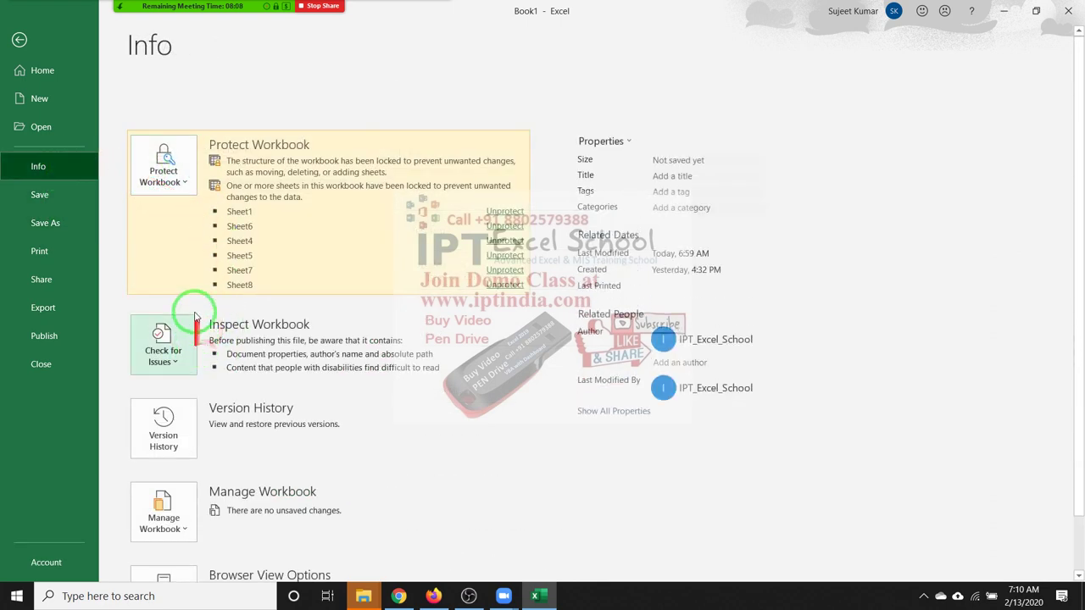
{"action": "left_click", "coordinate": [165, 180]}
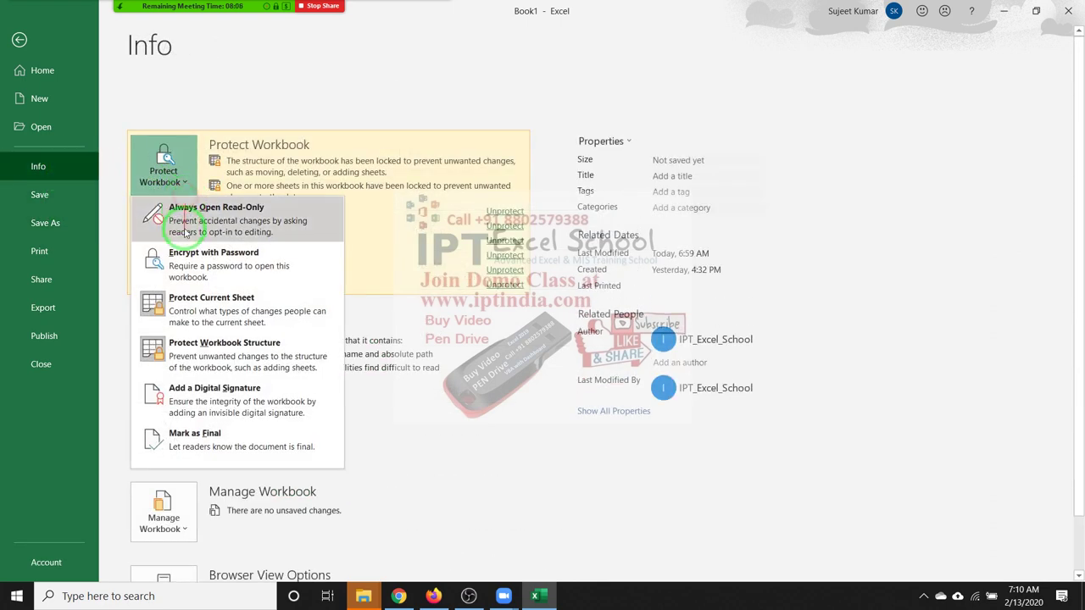
{"action": "left_click", "coordinate": [201, 267]}
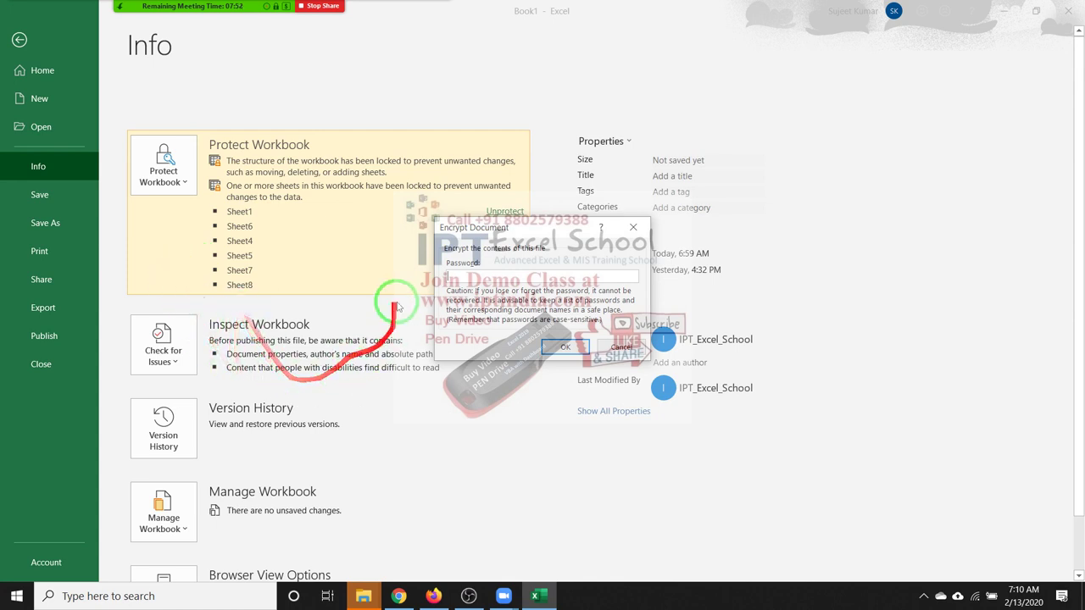
{"action": "left_click", "coordinate": [615, 348]}
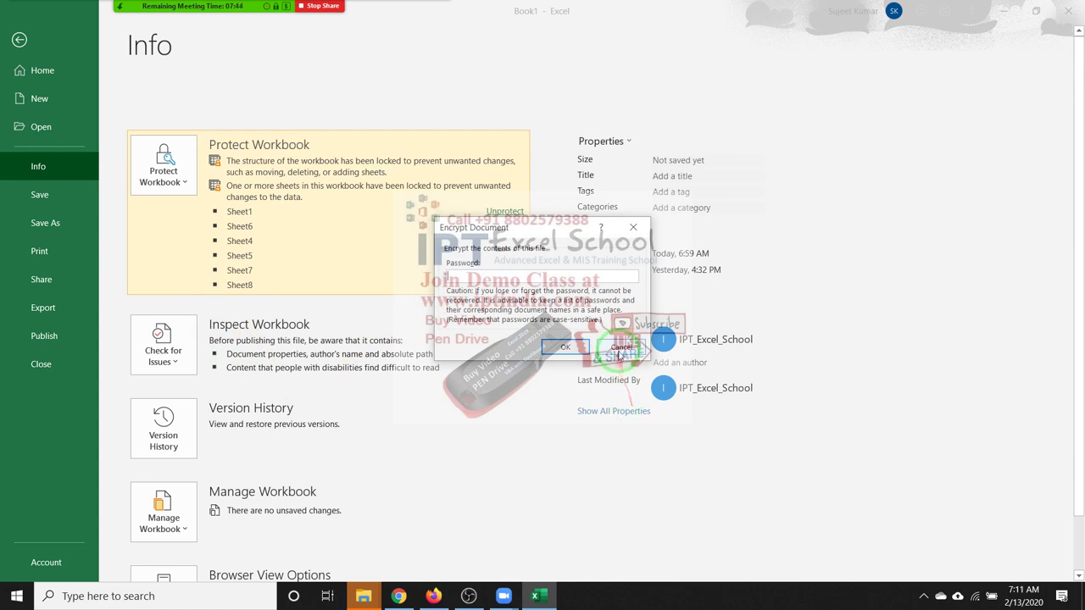
{"action": "left_click", "coordinate": [615, 349]}
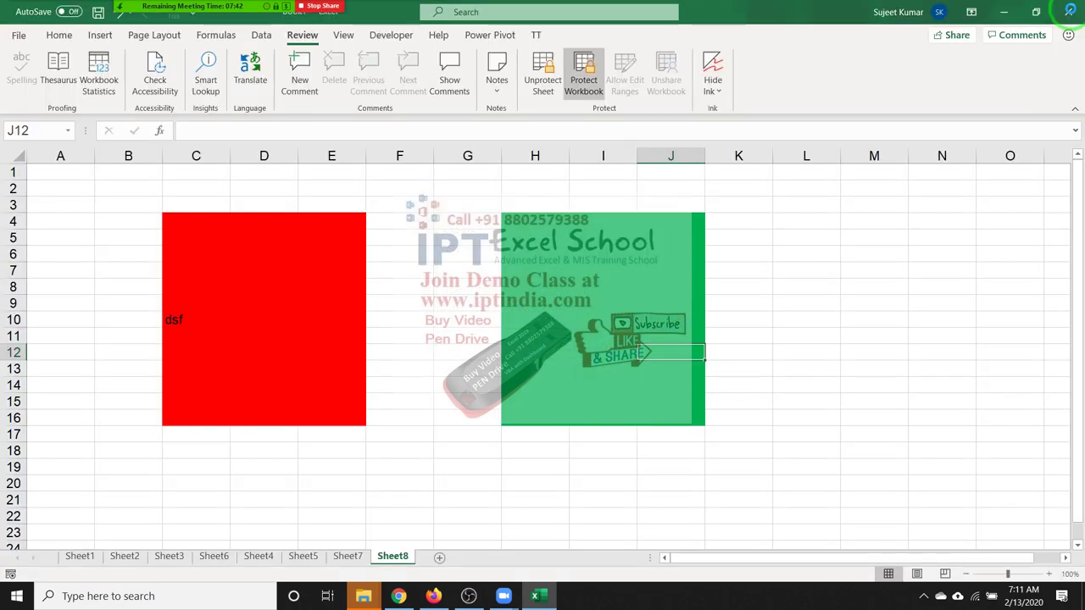
{"action": "key", "text": "Escape"}
{"action": "left_click", "coordinate": [1069, 13]}
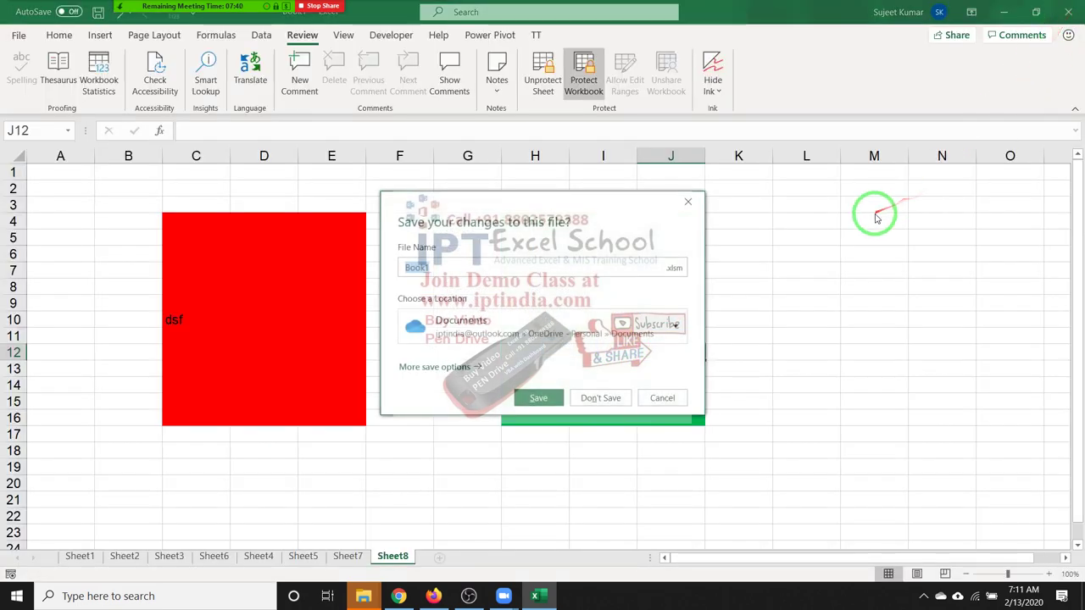
Step: Discard Book1's changes, then mute a participant in Zoom's participants list
{"action": "key", "text": "n"}
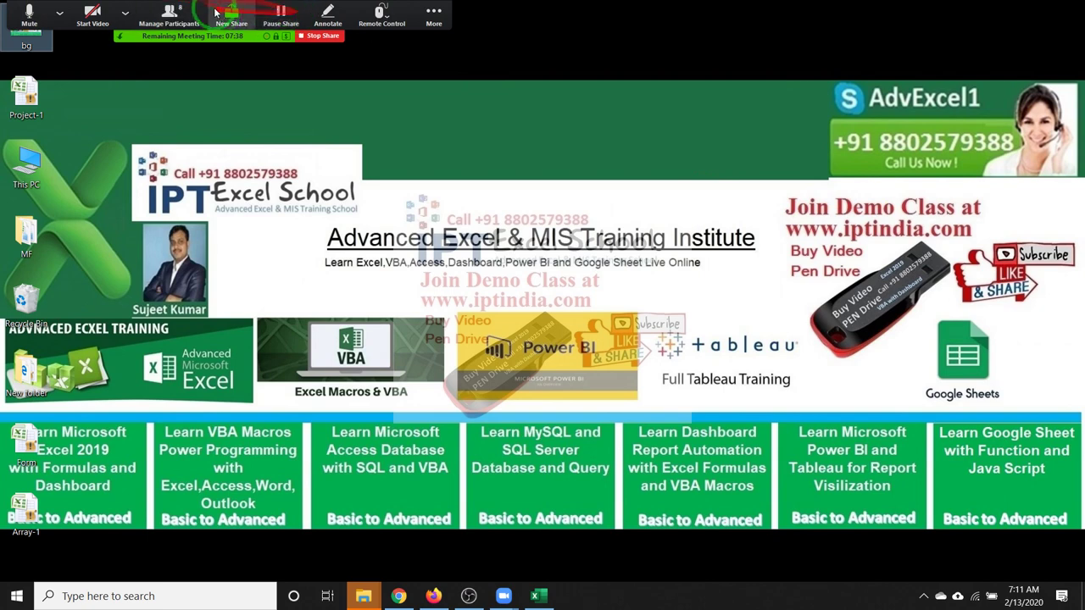
{"action": "left_click", "coordinate": [169, 12]}
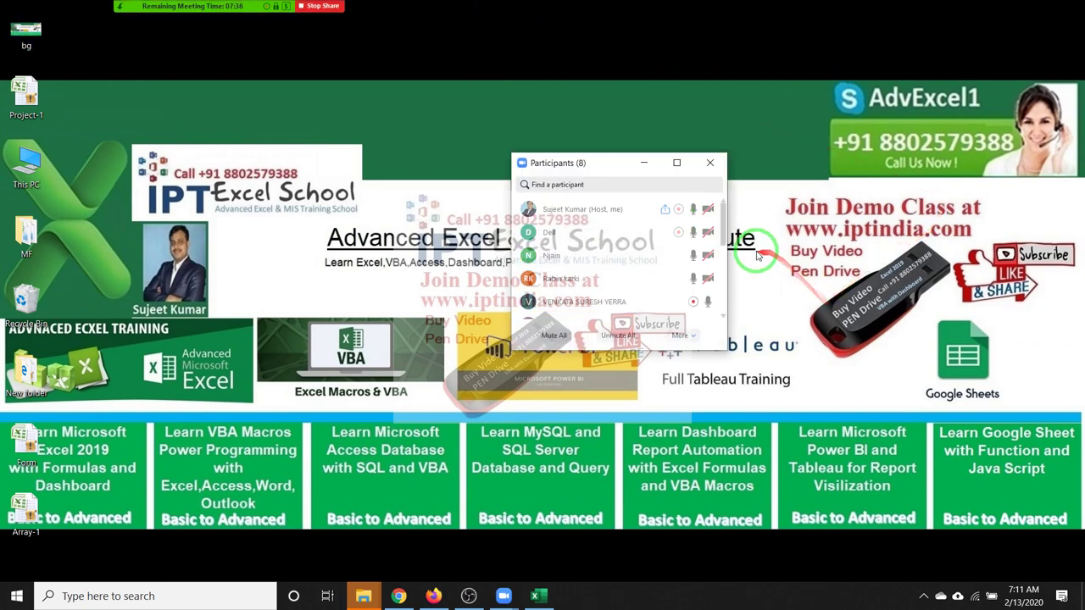
{"action": "mouse_move", "coordinate": [666, 251]}
{"action": "scroll", "coordinate": [666, 251], "scroll_direction": "down", "scroll_amount": 2}
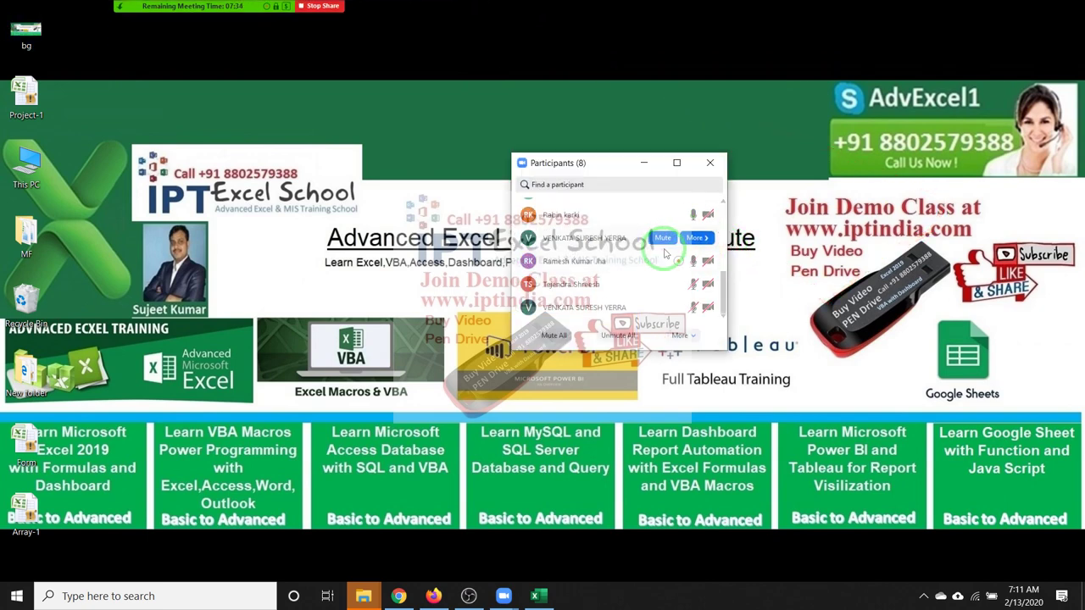
{"action": "left_click", "coordinate": [669, 307]}
{"action": "scroll", "coordinate": [676, 315], "scroll_direction": "up", "scroll_amount": 2}
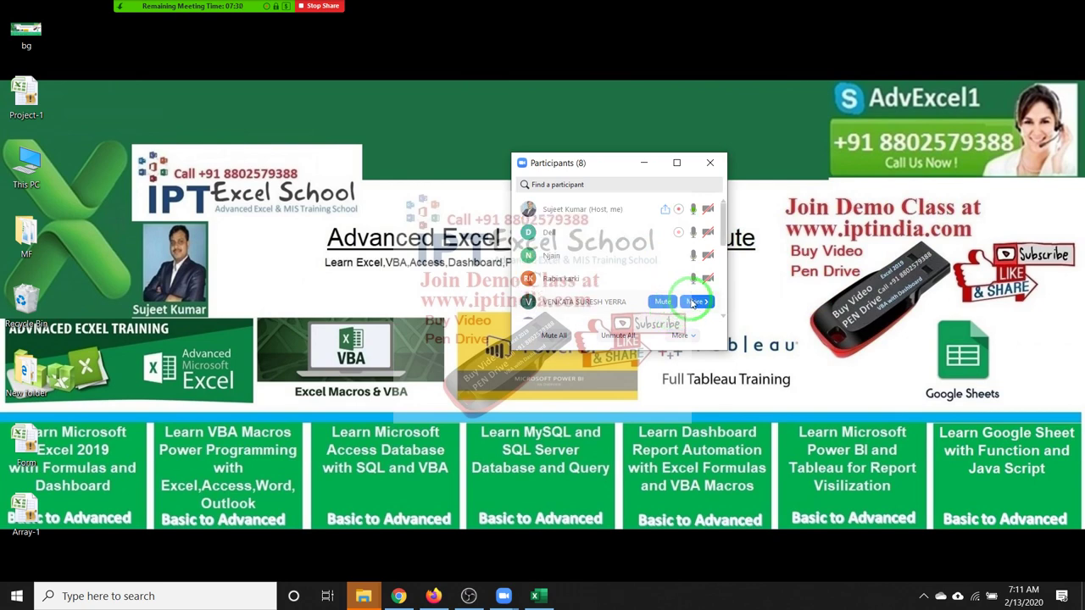
Step: Choose End Meeting from the meeting toolbar's More options to get the end confirmation
{"action": "left_click", "coordinate": [288, 6]}
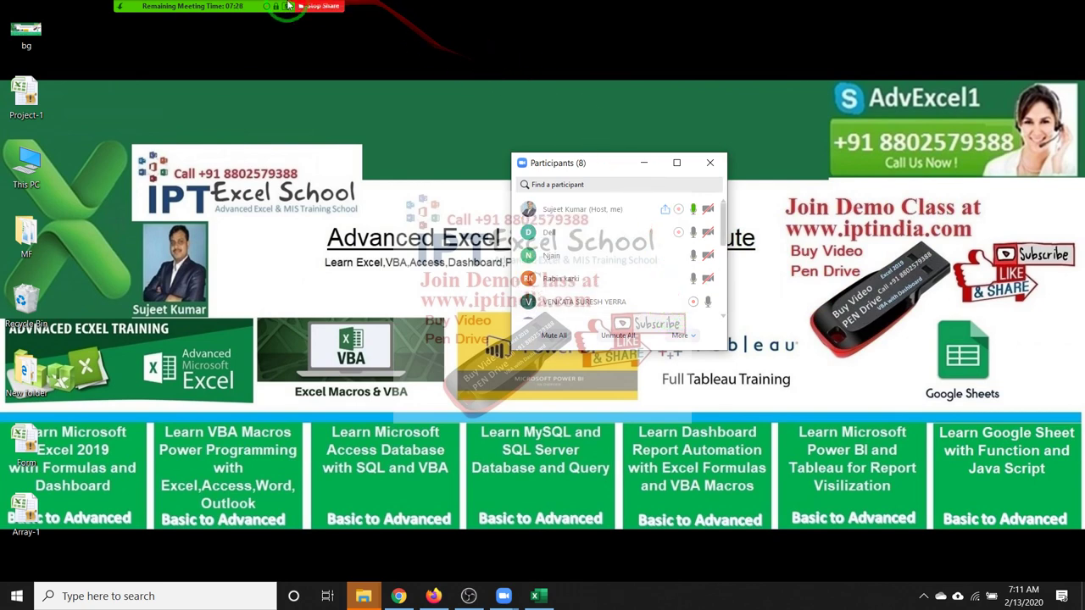
{"action": "left_click", "coordinate": [433, 11]}
{"action": "left_click", "coordinate": [461, 109]}
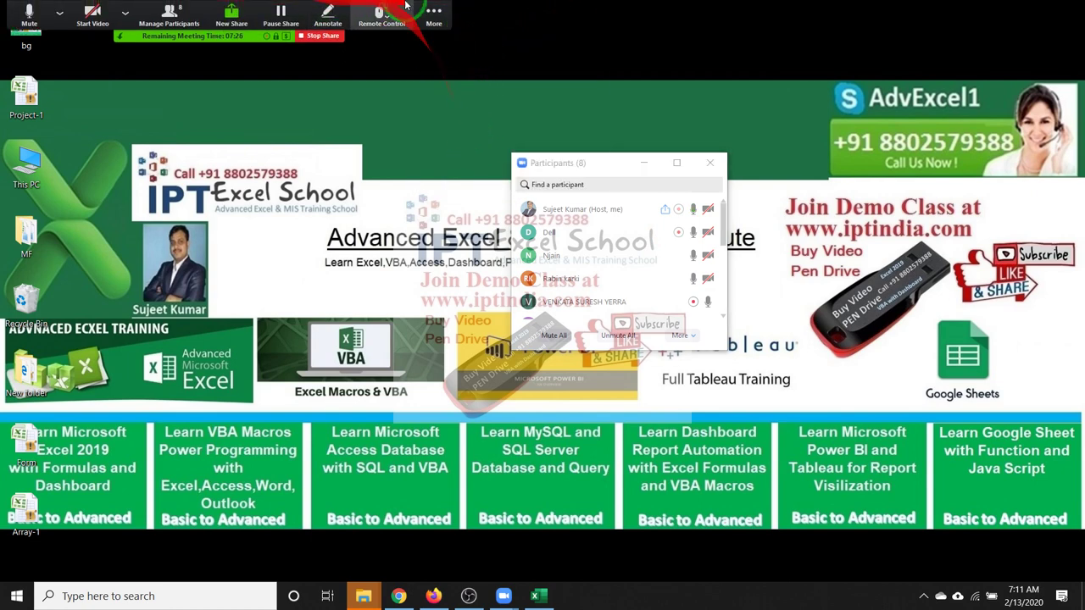
{"action": "left_click", "coordinate": [433, 11]}
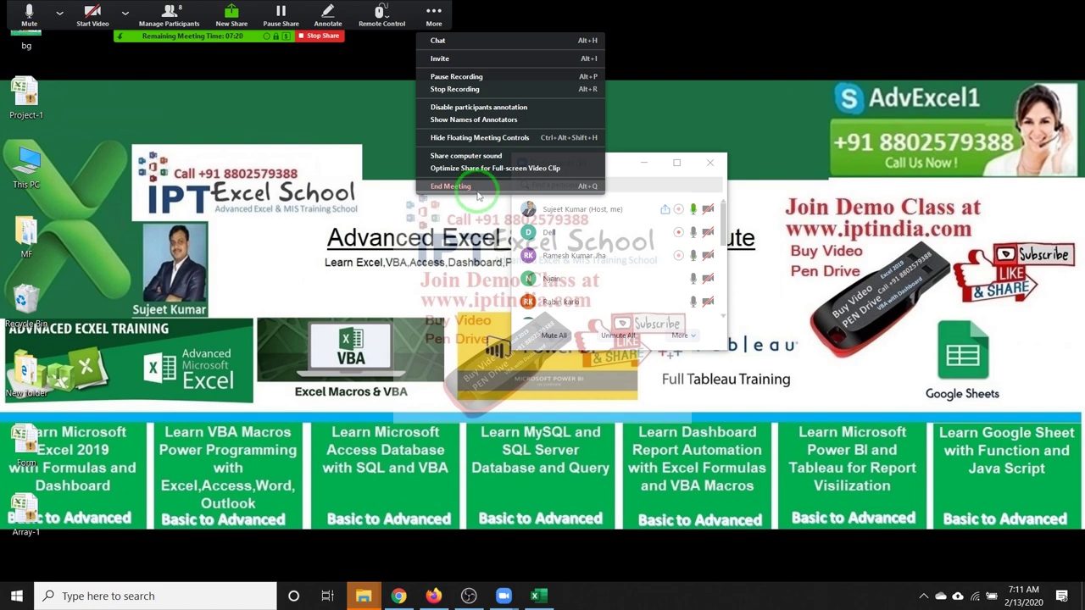
{"action": "left_click", "coordinate": [477, 186]}
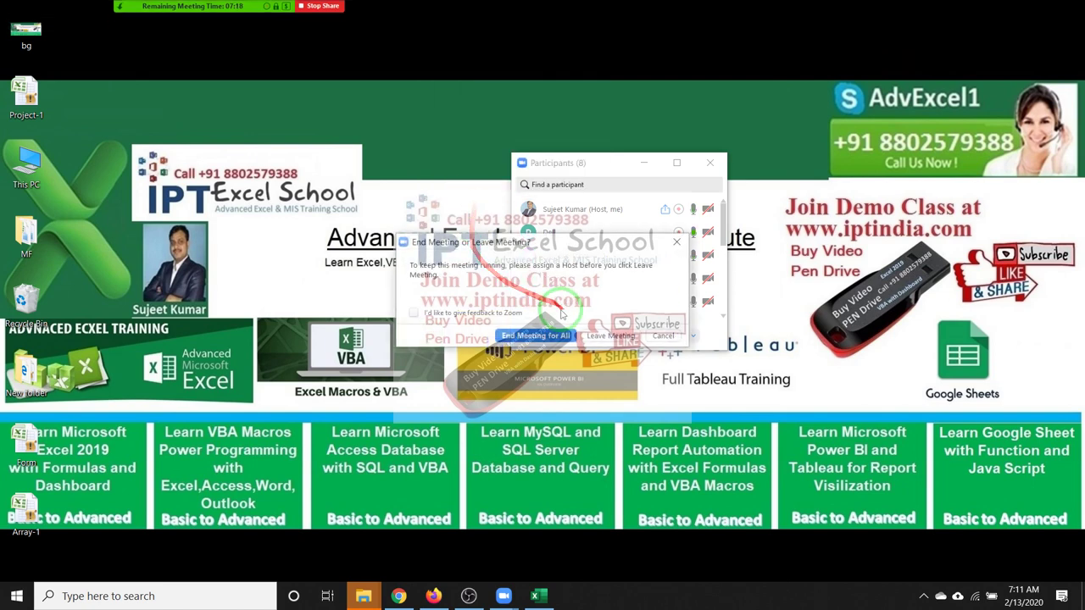